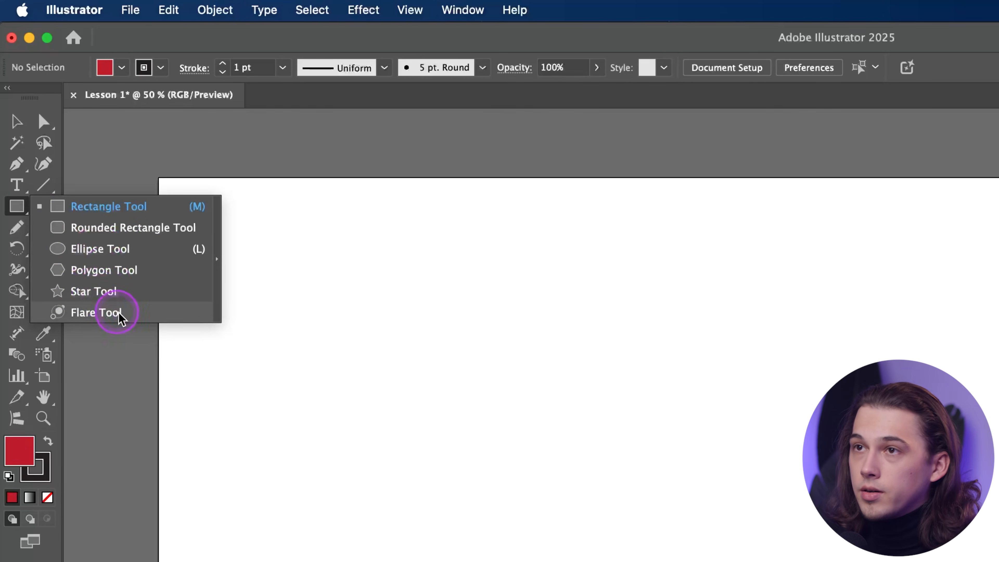
left_click(18, 210)
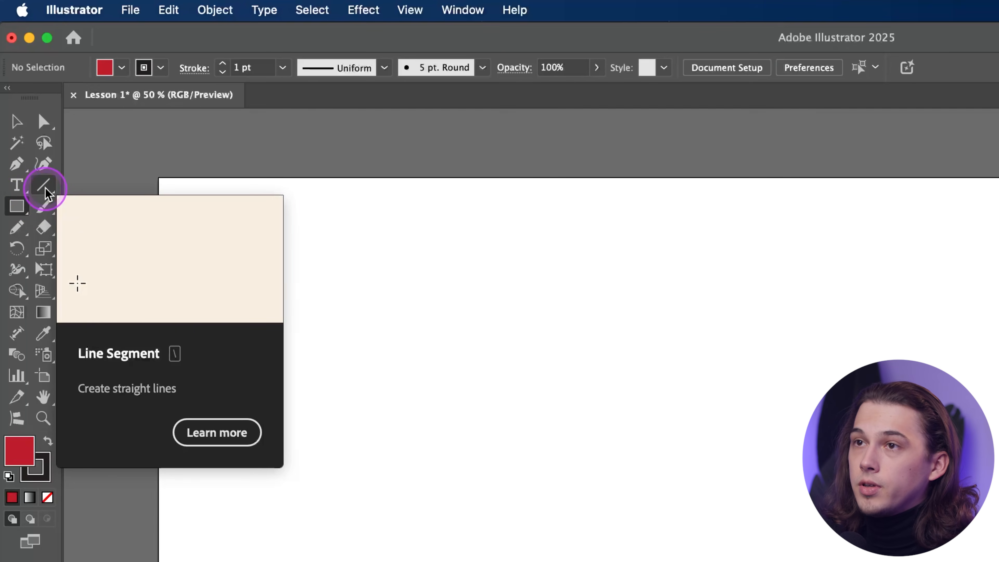
left_click(45, 188)
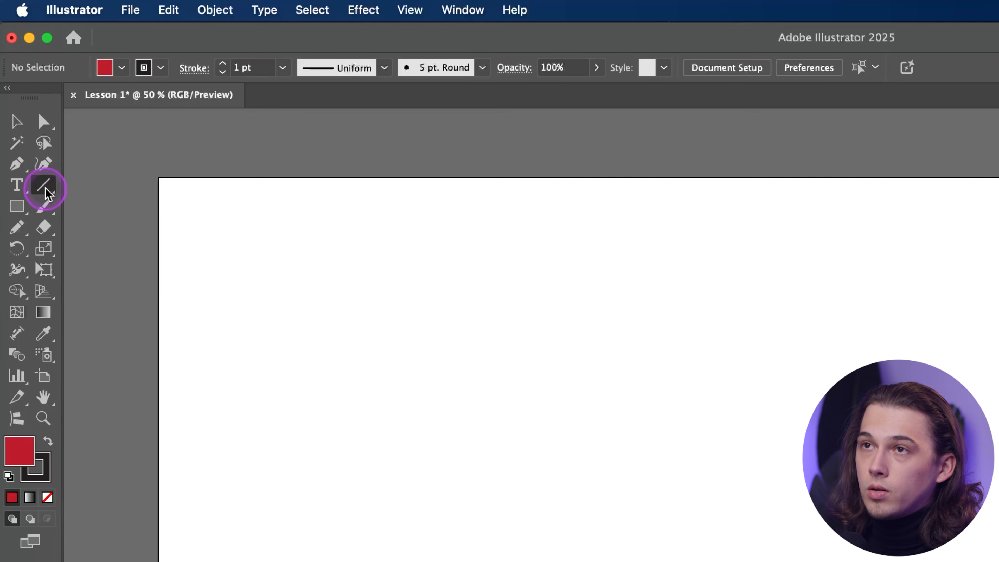
left_click(46, 189)
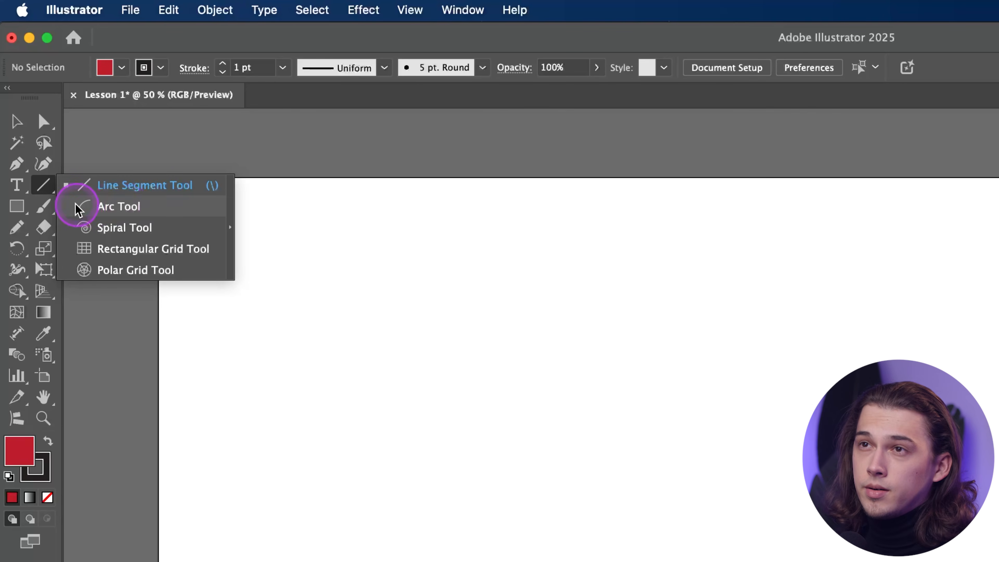
left_click(24, 207)
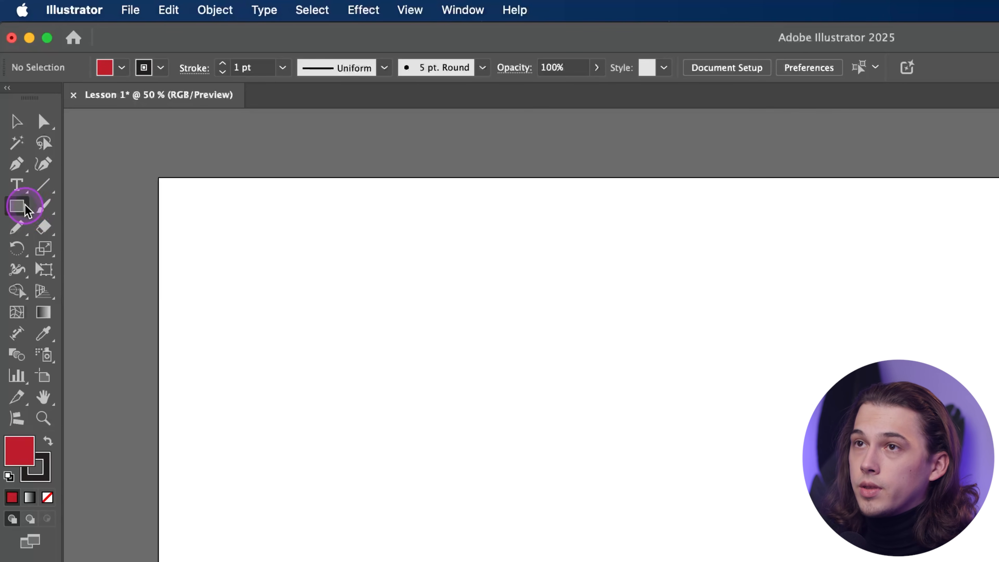
left_click_drag(23, 205, 130, 157)
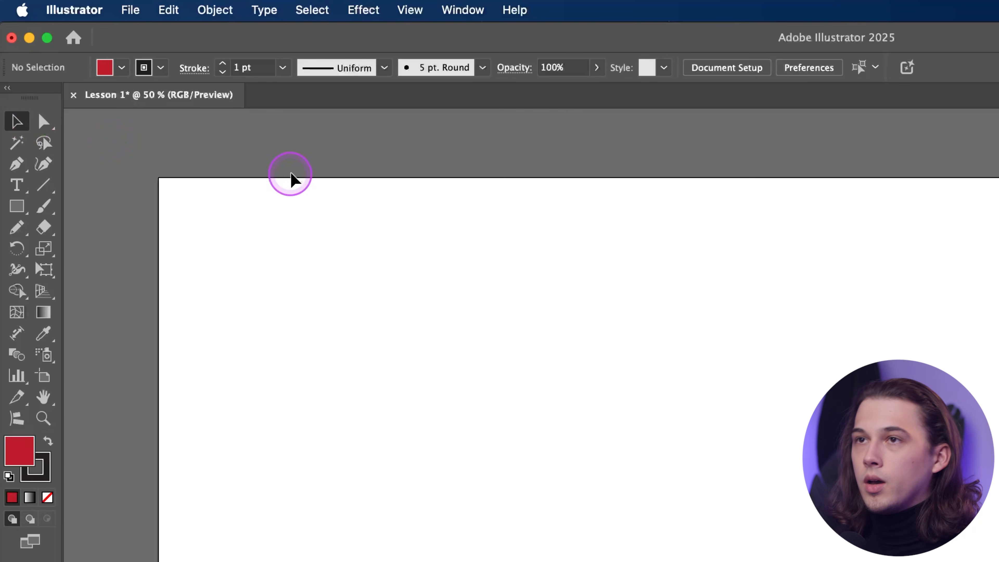
Create a 100 × 100 px square near the artboard's upper-left area by entering exact Rectangle tool dimensions
key("m")
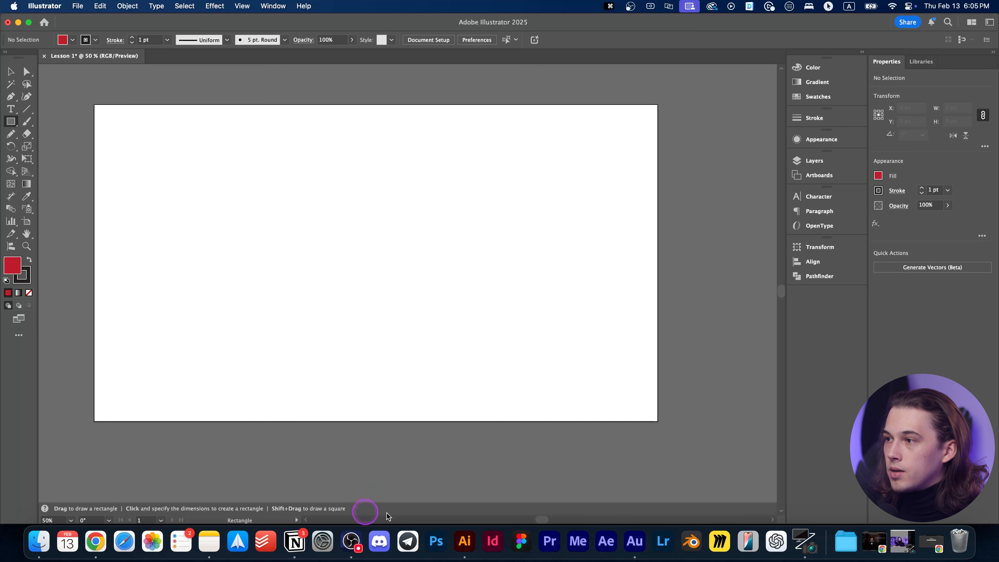
left_click(188, 116)
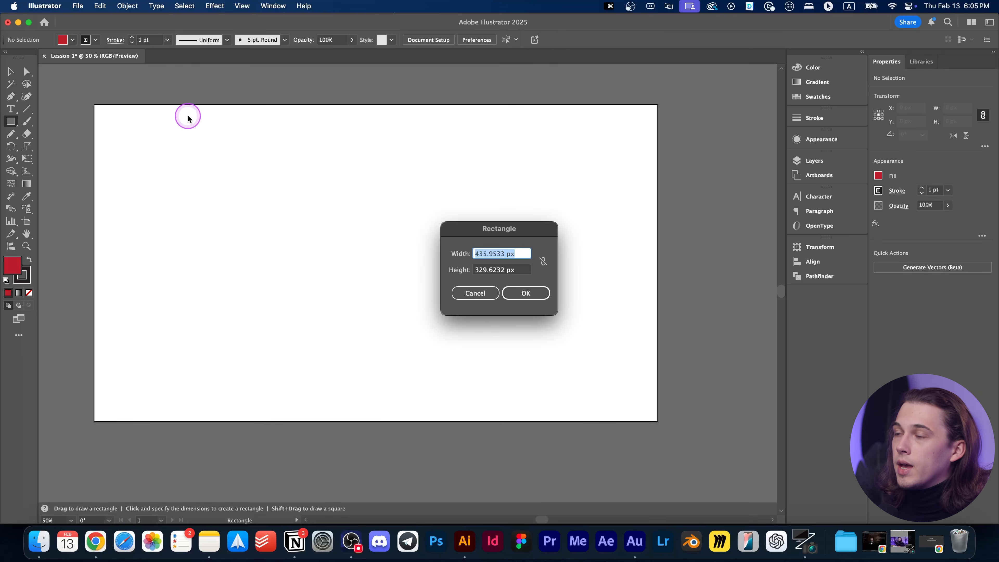
left_click_drag(477, 228, 337, 172)
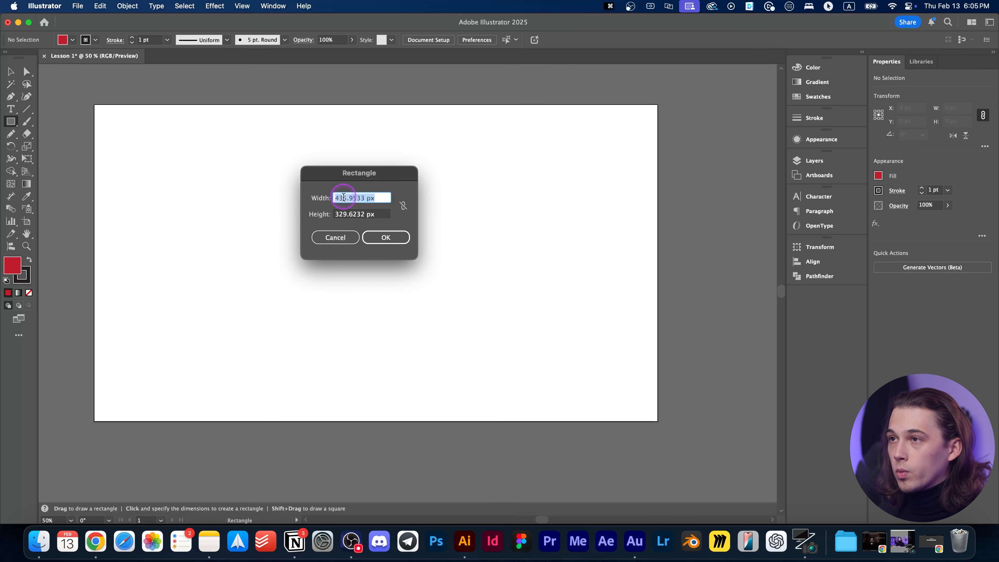
type("100")
key("Tab")
type("100")
key("Tab")
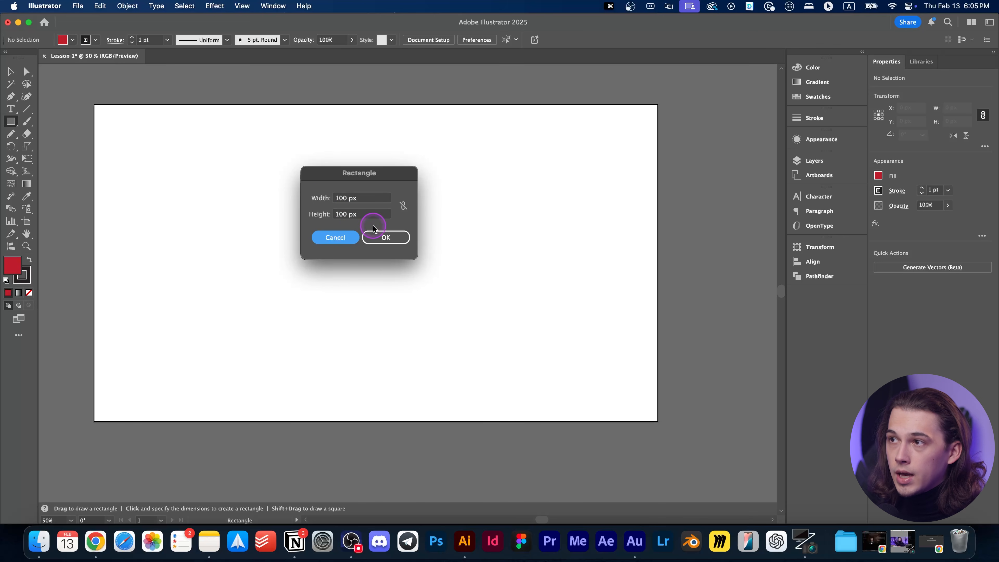
left_click(380, 237)
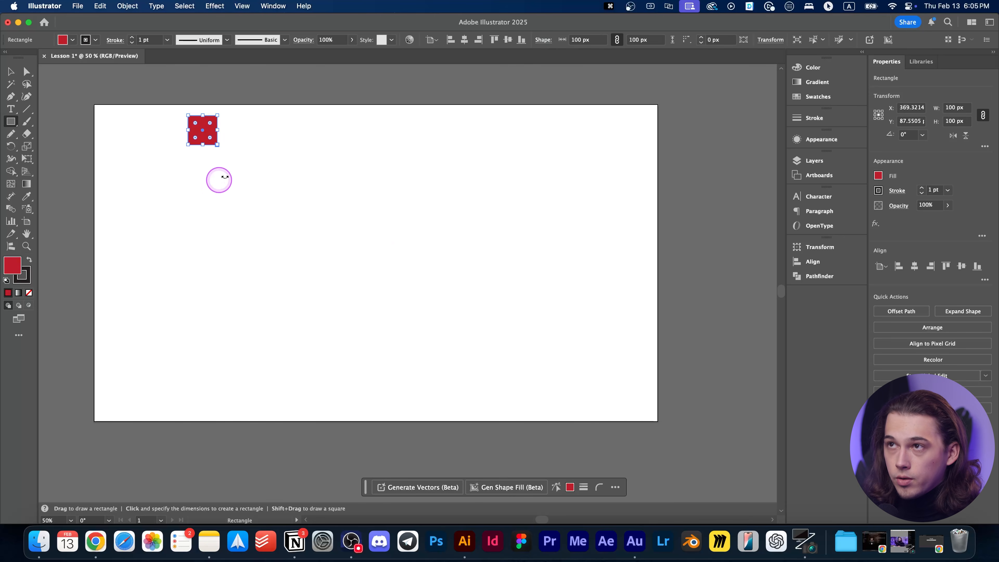
Delete the 100 px red square from the artboard
key("v")
scroll(180, 117, "up", 3)
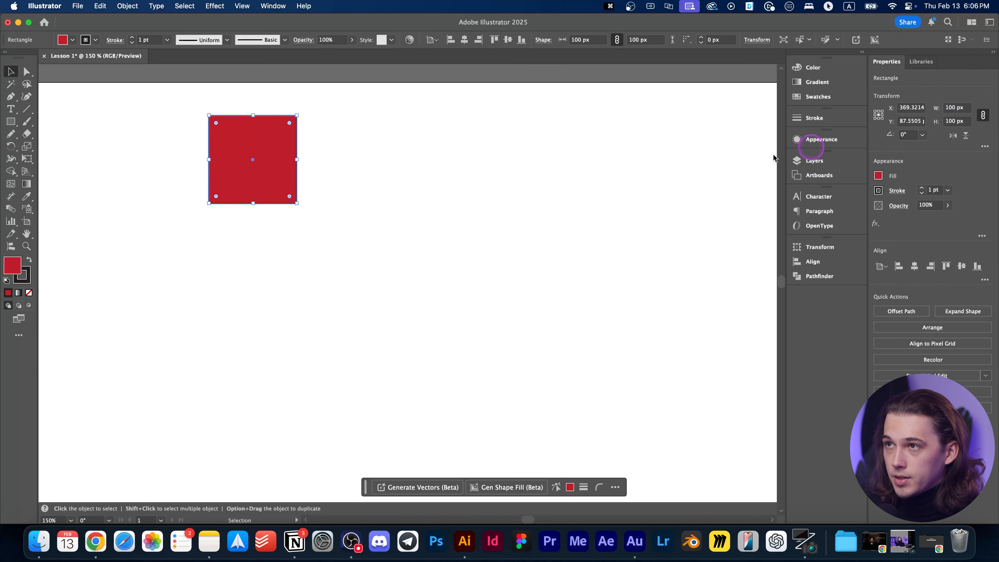
scroll(483, 219, "down", 2)
left_click_drag(479, 241, 407, 179)
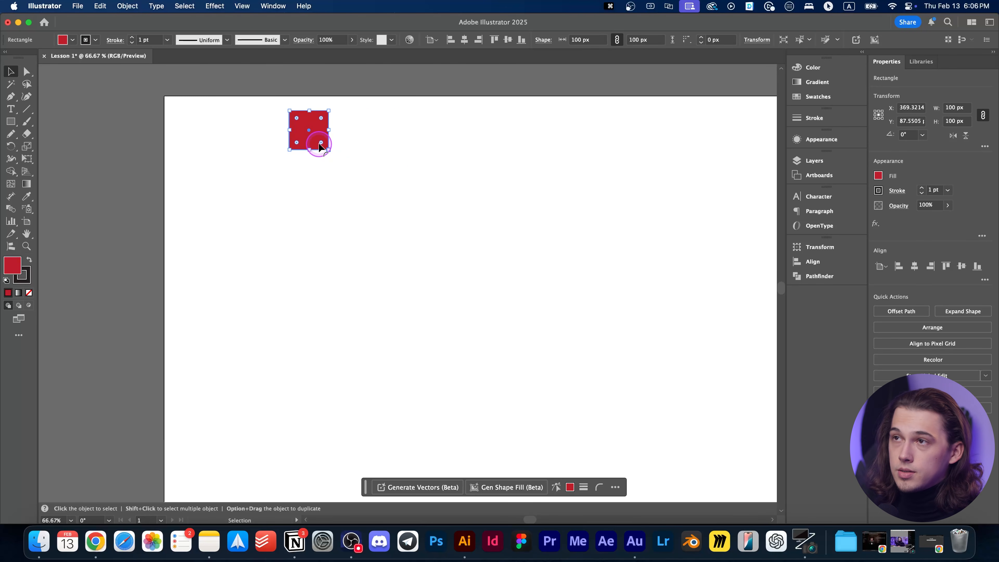
key("Delete")
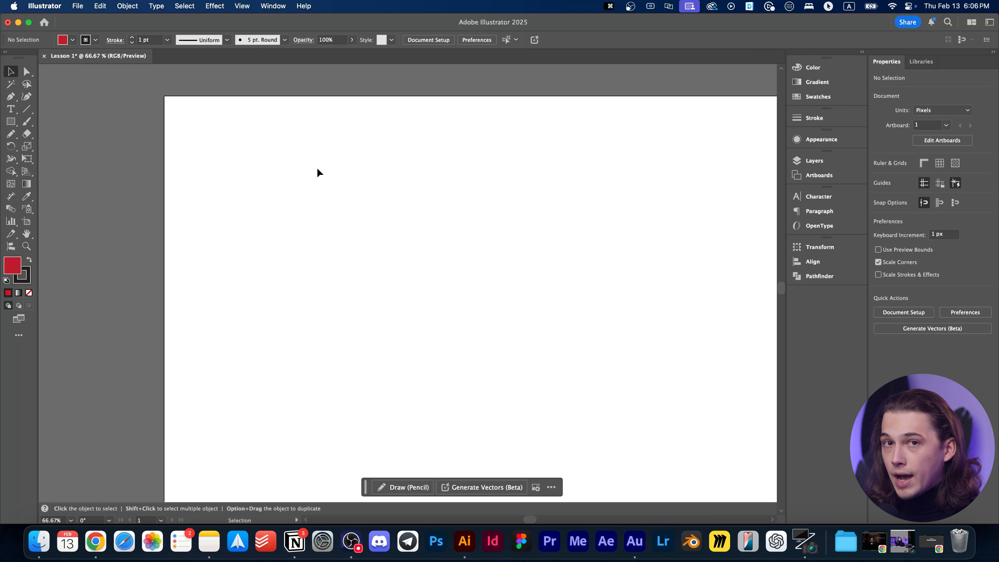
Start a new rectangle with exact dimensions, entering 100 mm for both width and height
key("m")
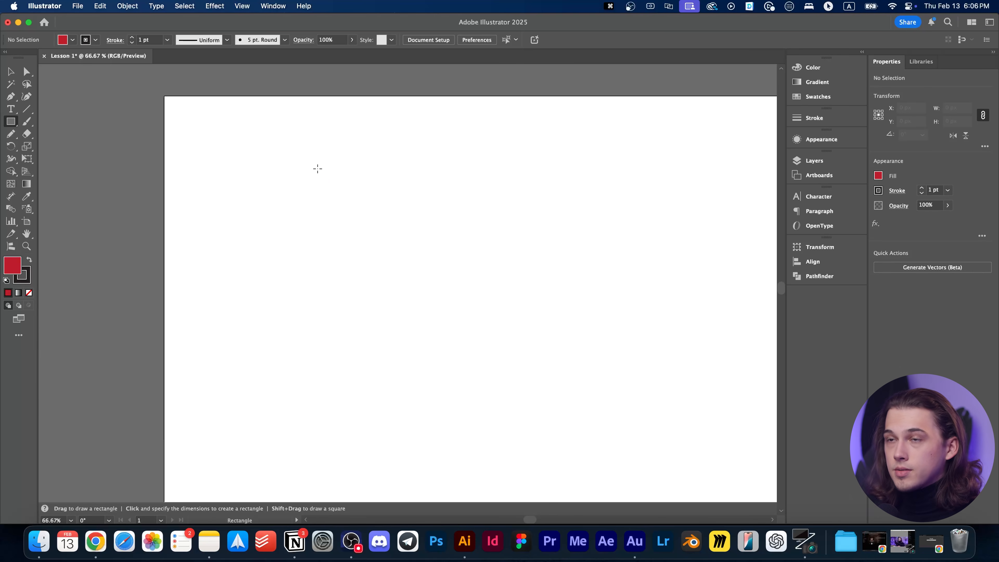
left_click(347, 189)
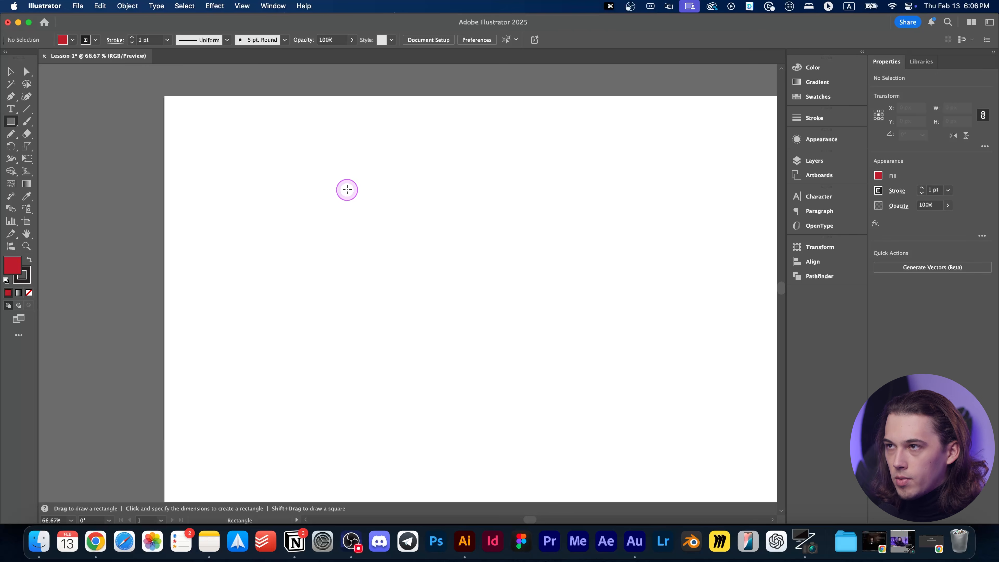
left_click(361, 196)
key("BackSpace")
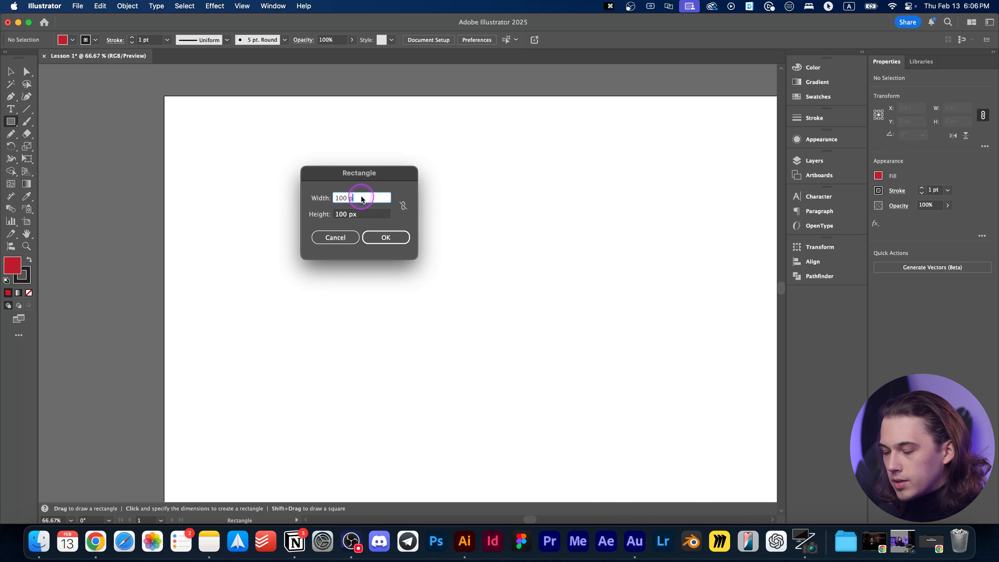
type("mm")
left_click(366, 216)
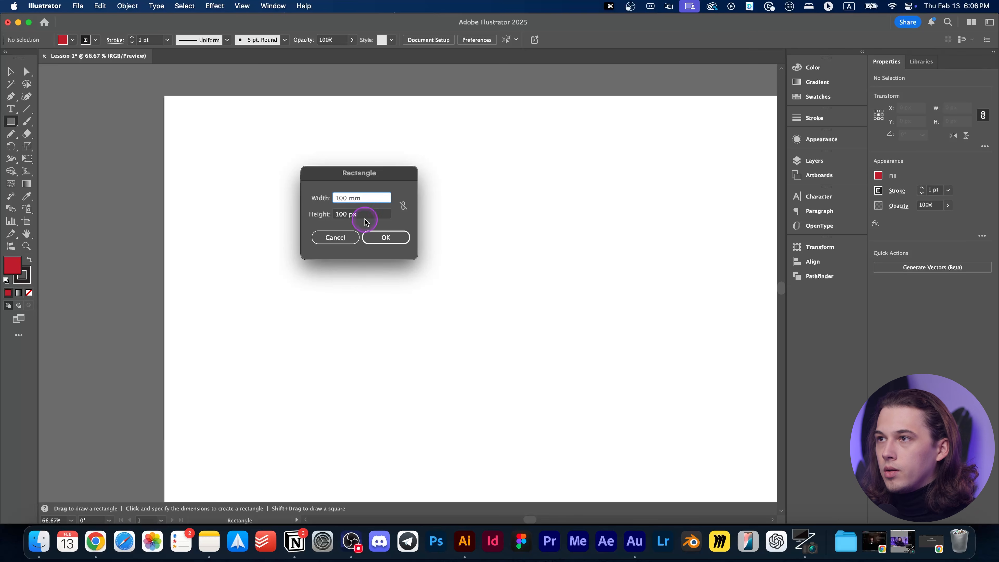
type("mm")
key("Tab")
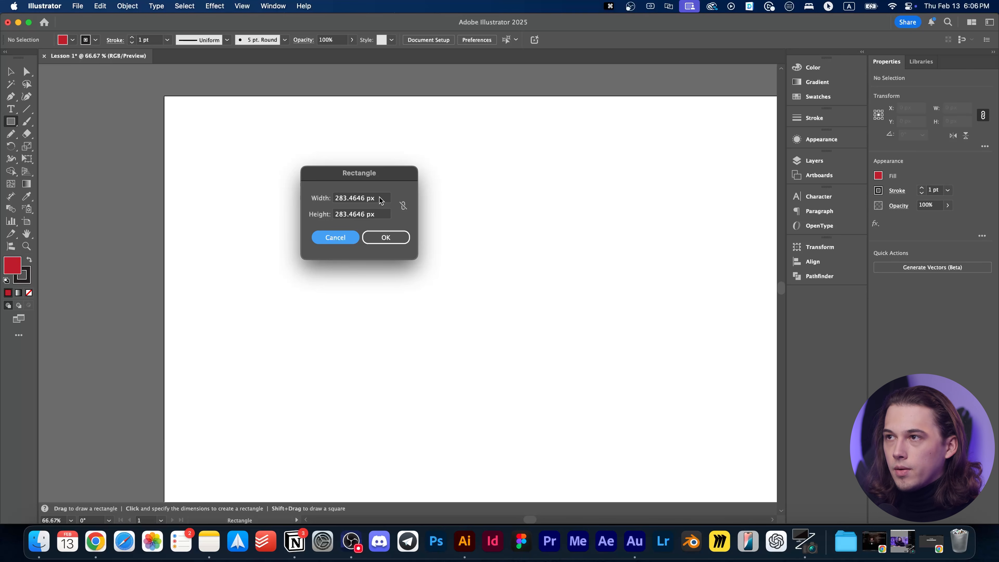
Set the new rectangle's width and height to 100 px each
left_click_drag(380, 200, 325, 197)
type("100")
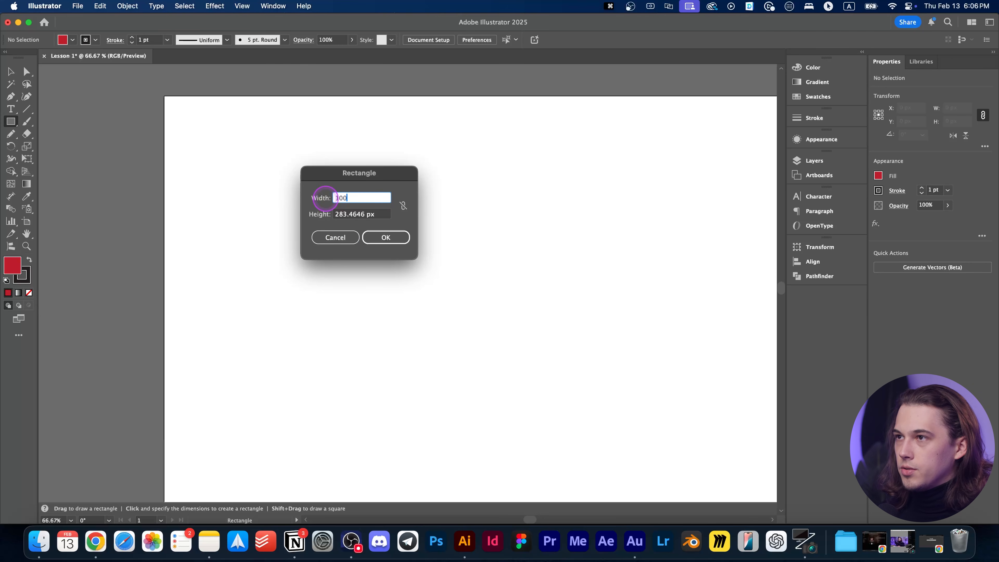
key("Tab")
type("100")
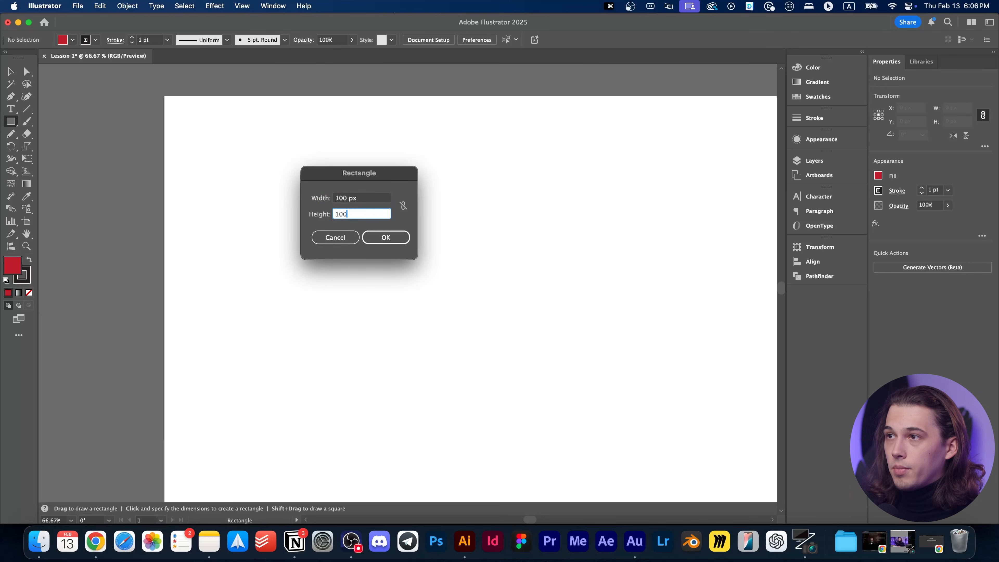
key("Tab")
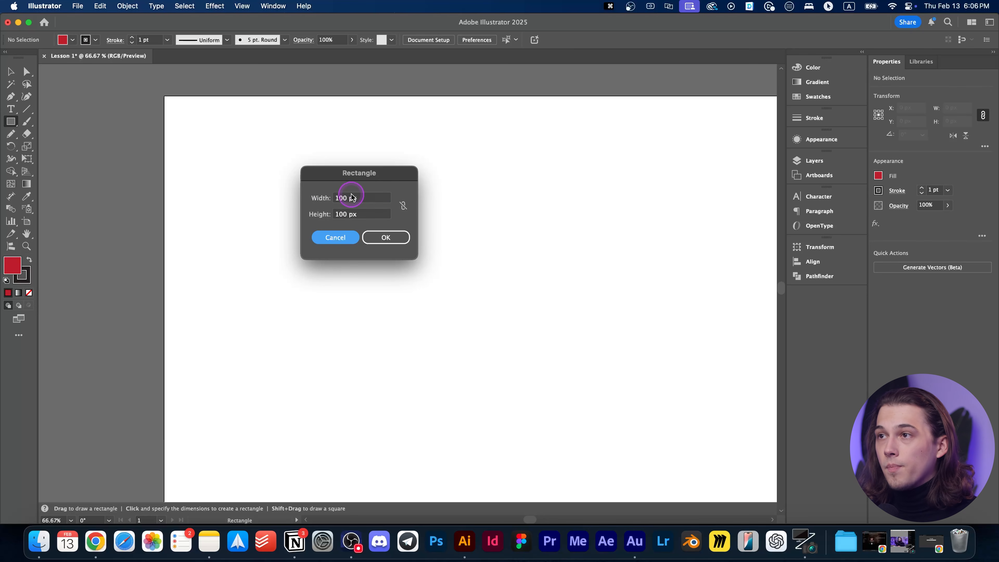
Try calculated dimensions for the new rectangle, 100*2 px wide and 100-17 px high, and cancel its creation
left_click(347, 200)
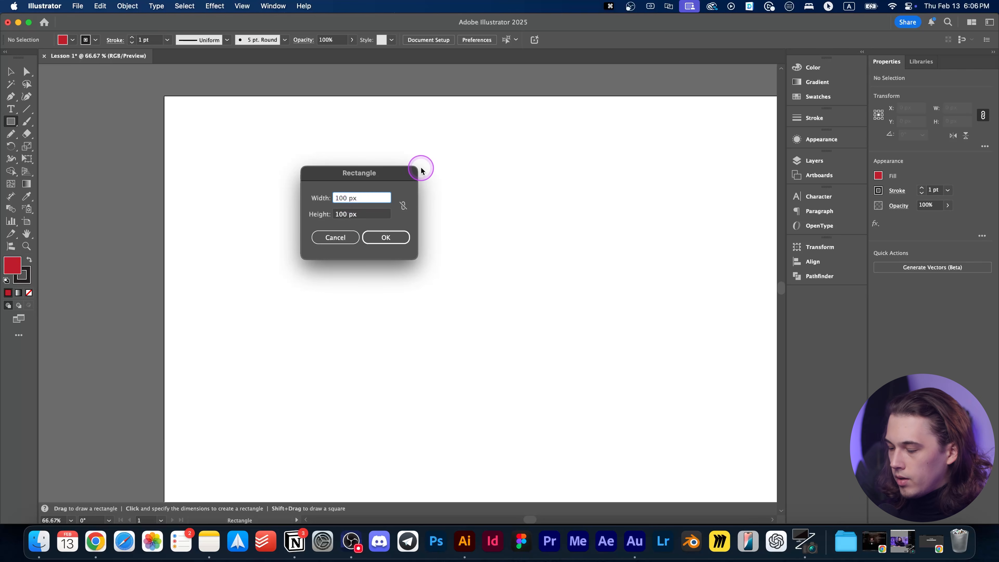
type("*2")
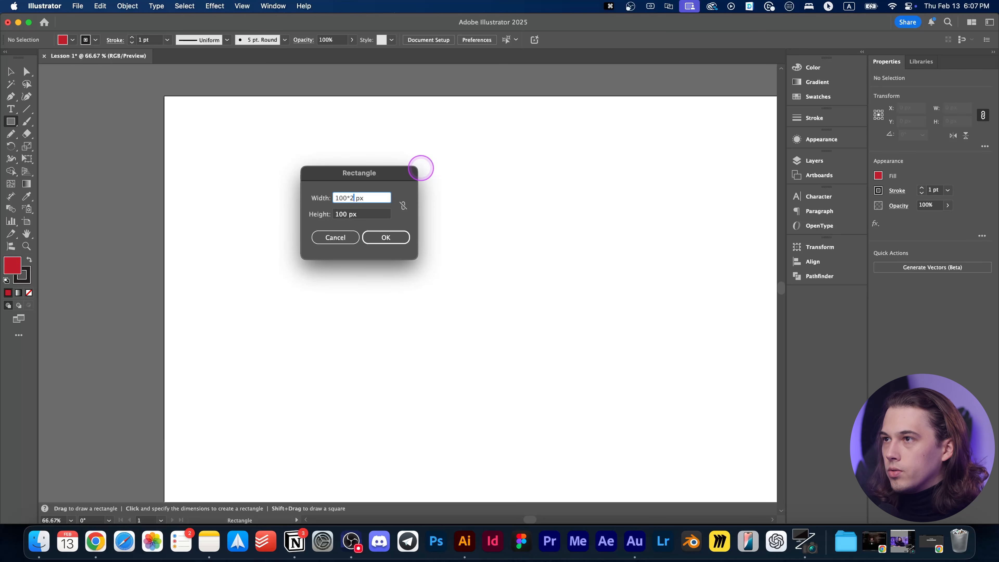
key("Tab")
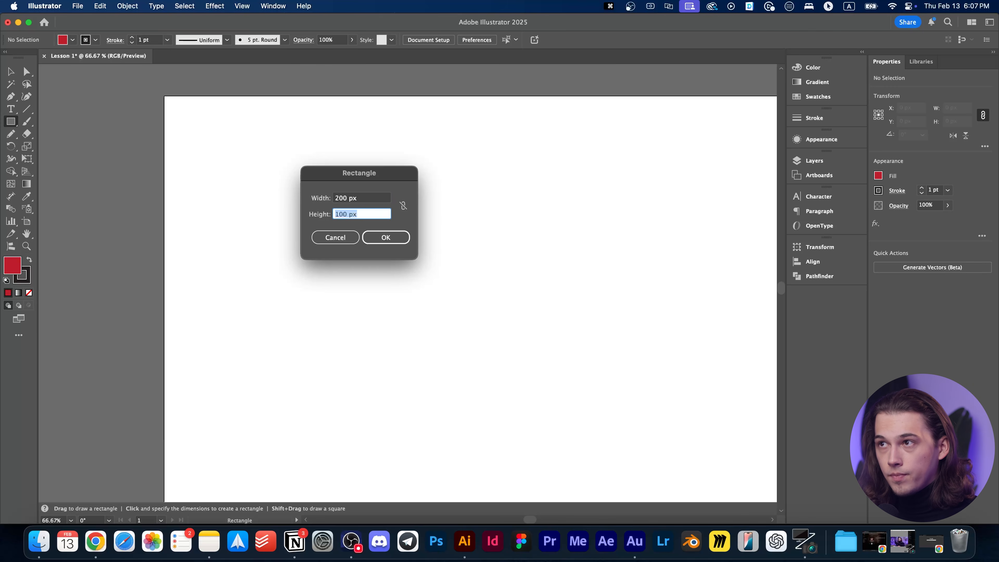
left_click(347, 214)
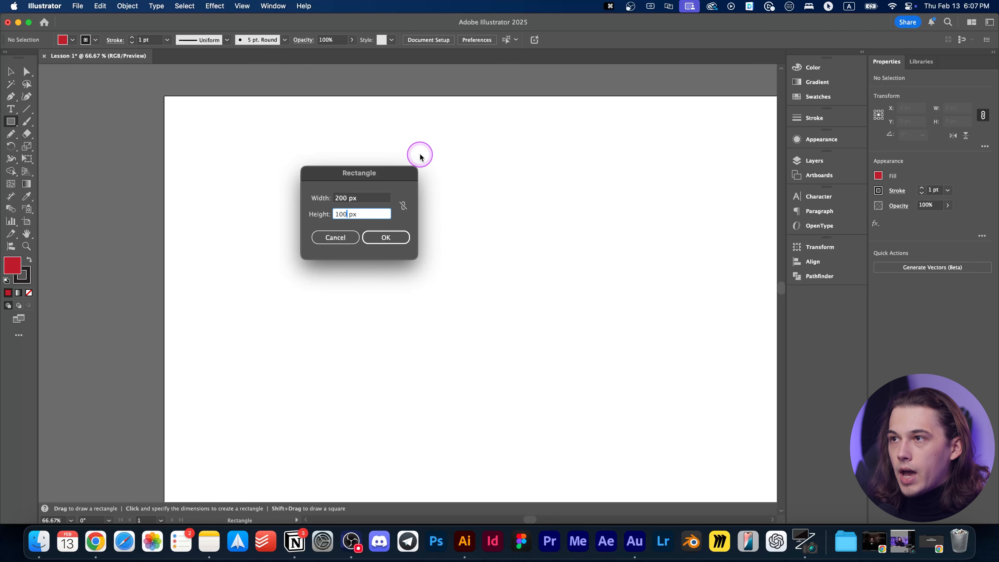
type("-17")
key("Tab")
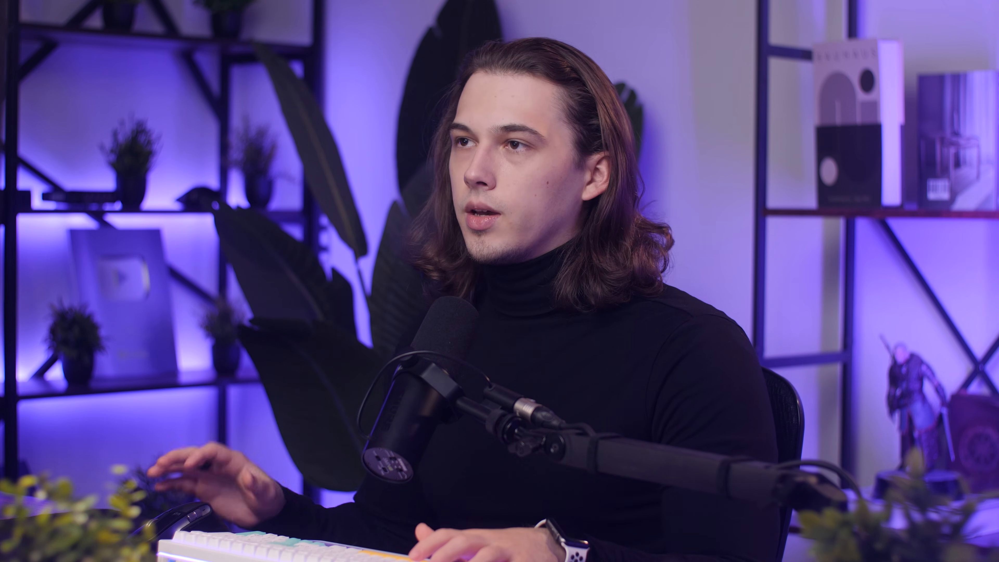
left_click(341, 237)
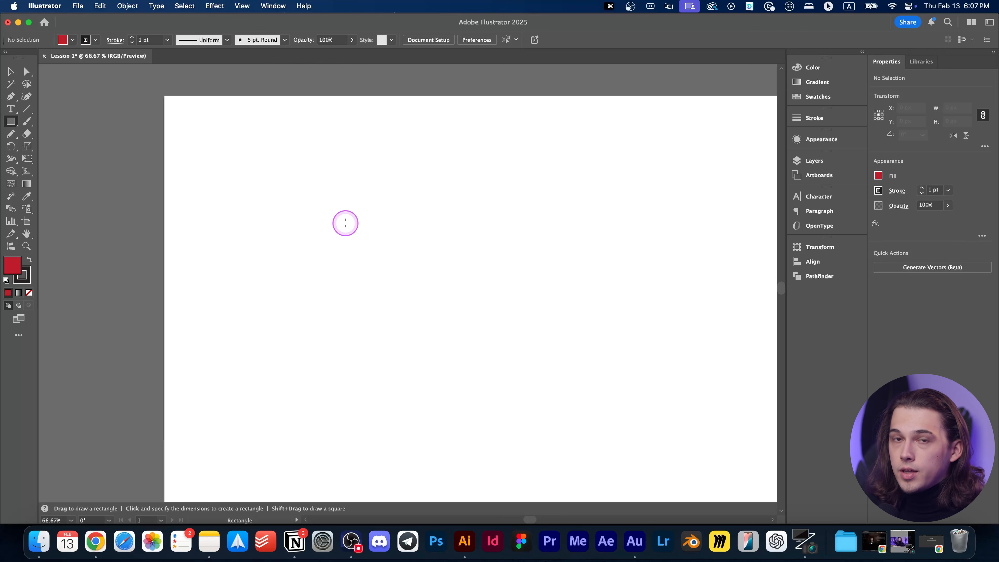
left_click(345, 223)
key("Escape")
Draw a rectangle about 457 × 290 px in the artboard's upper-left area and change its fill to bright purple
left_click_drag(268, 172, 446, 287)
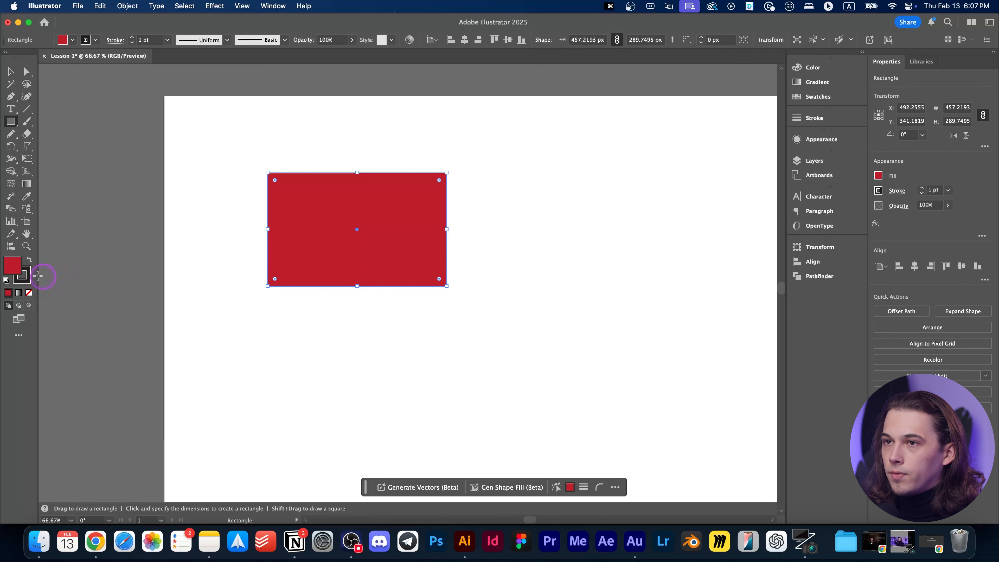
double_click(12, 265)
left_click_drag(511, 248, 446, 215)
left_click_drag(511, 228, 512, 231)
left_click(628, 207)
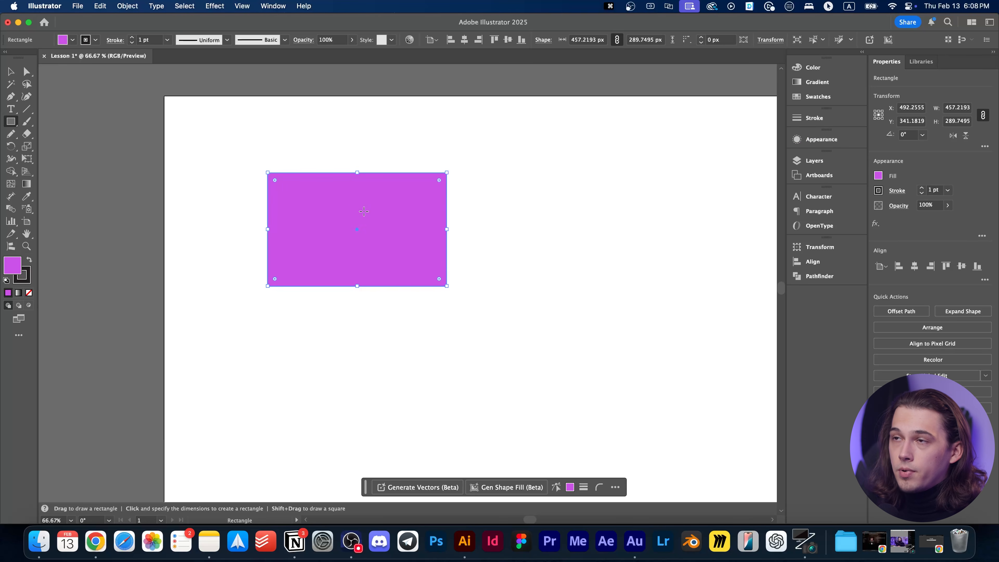
Delete the purple rectangle from the artboard
scroll(364, 211, "up", 2)
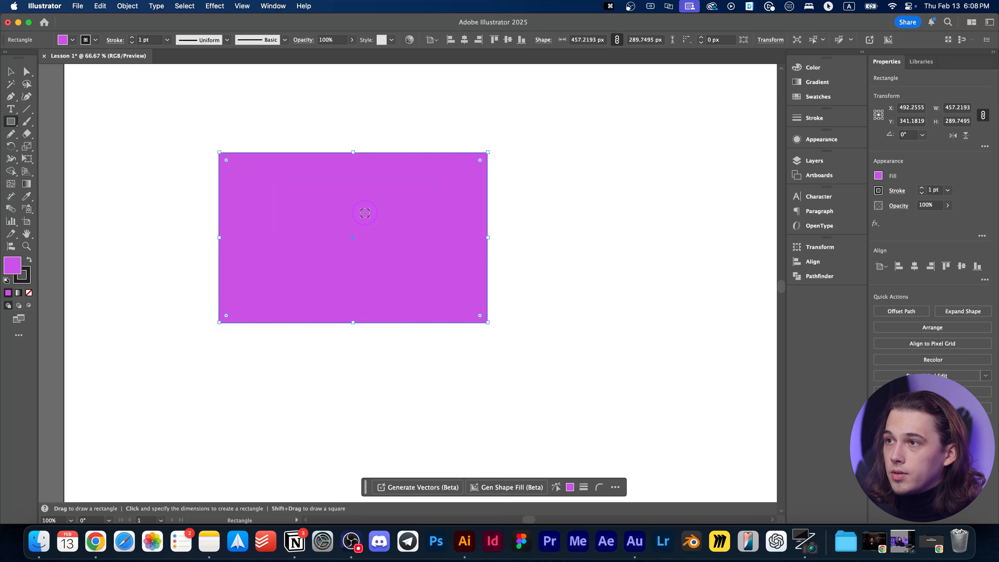
left_click_drag(403, 241, 443, 227)
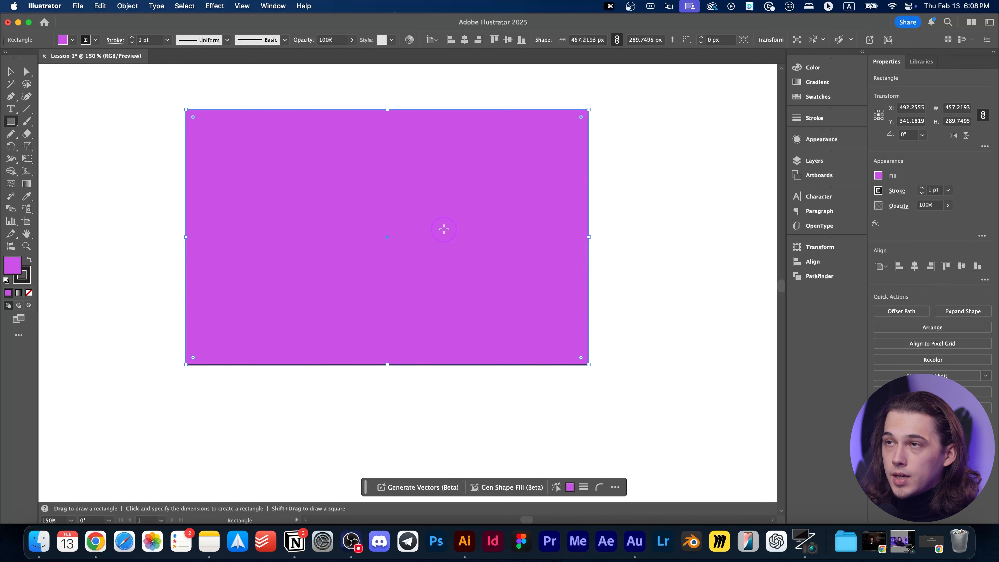
scroll(444, 229, "down", 1)
scroll(441, 236, "down", 1)
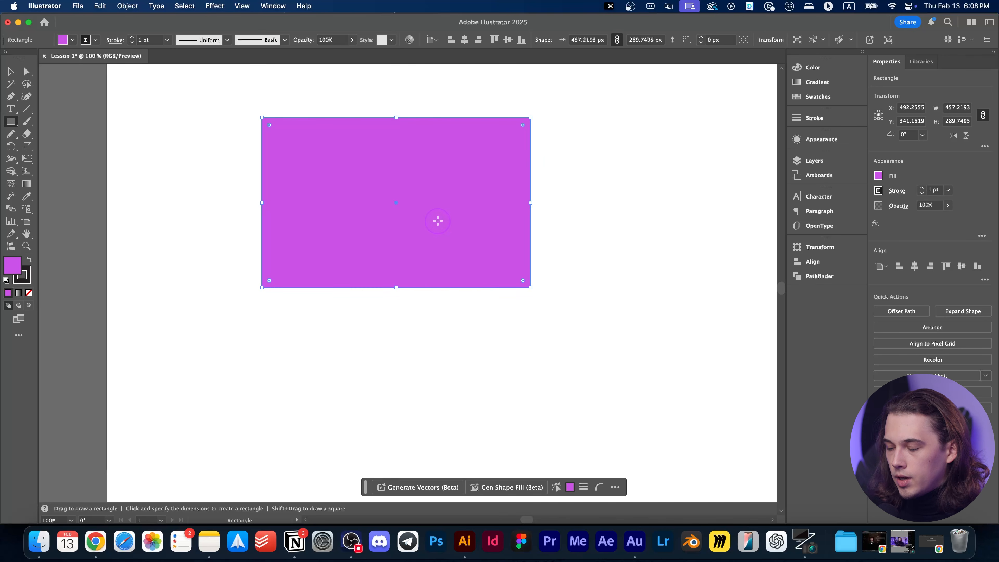
key("BackSpace")
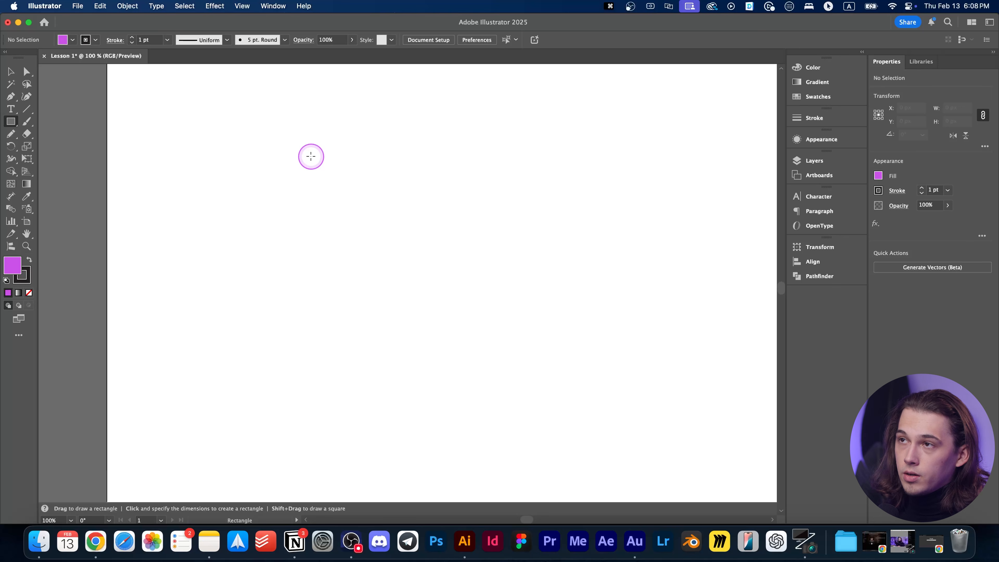
Draw a purple square about 295 × 295 px in the artboard's upper-left area, constraining its proportions
left_click_drag(242, 134, 334, 206)
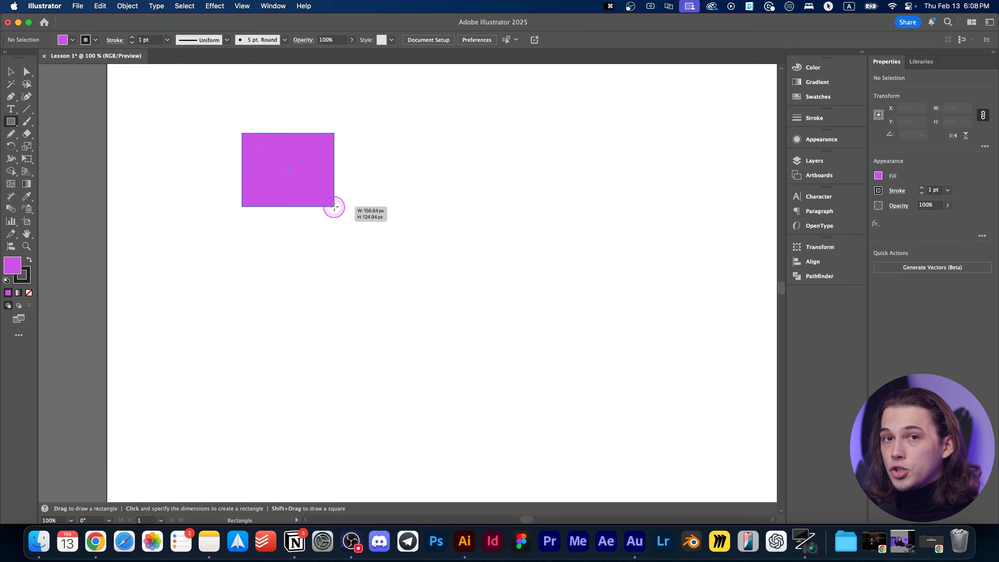
left_click_drag(334, 206, 415, 291)
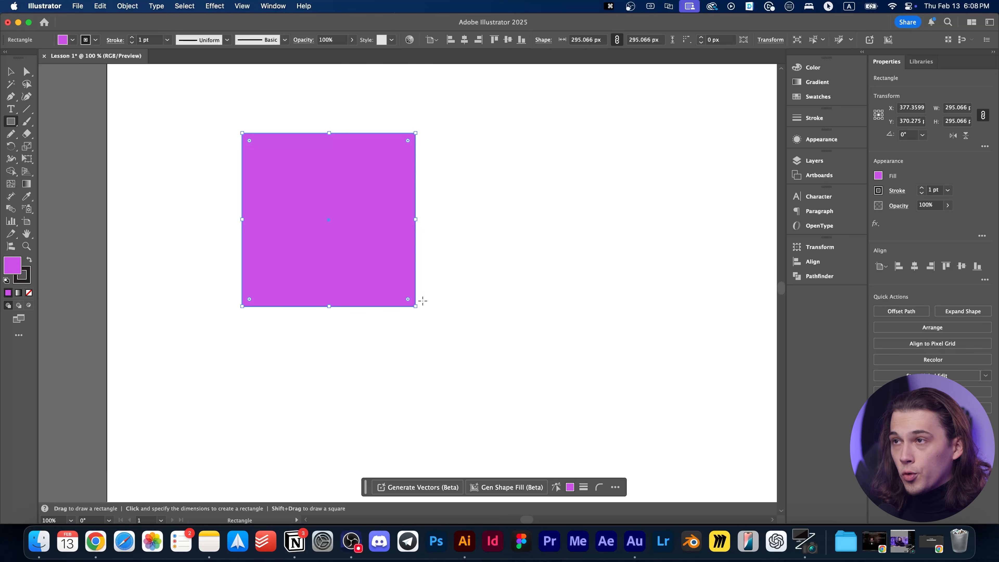
Delete the purple square from the artboard
key("super+minus")
left_click_drag(277, 172, 445, 301)
key("Delete")
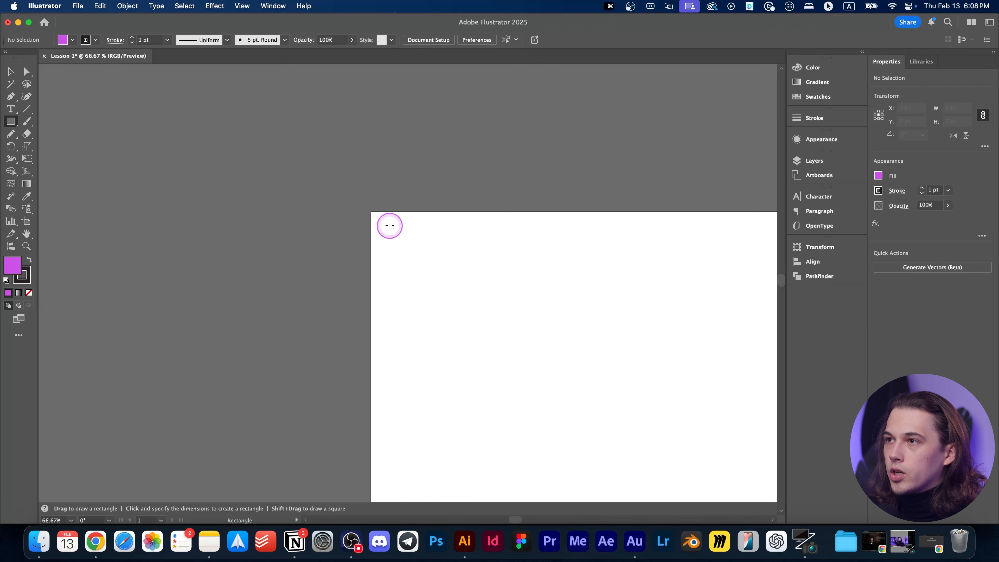
Try drawing purple squares at the artboard's upper-left corner, including one about 183 × 183 px centred on it, and undo each
left_click_drag(371, 213, 546, 386)
key("super+z")
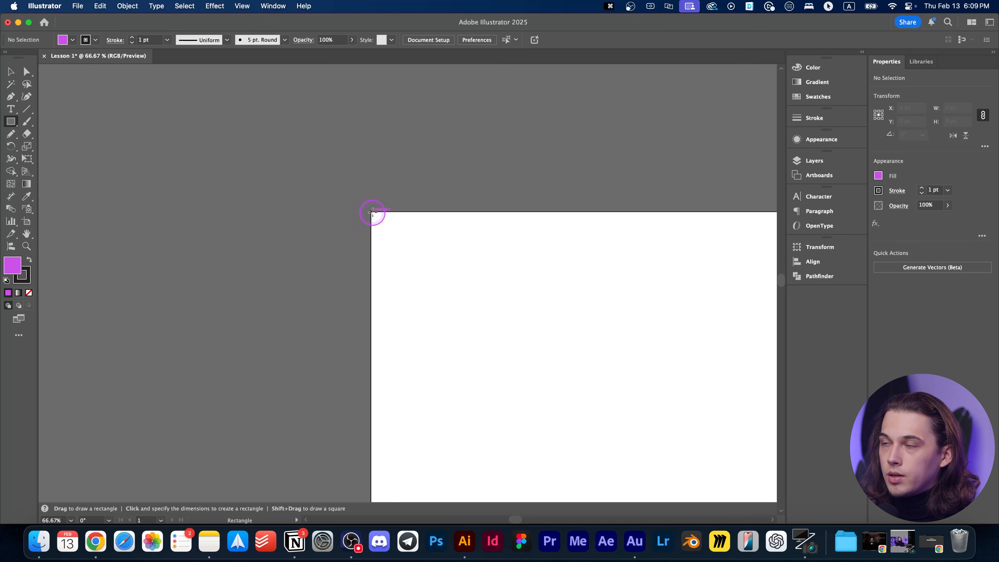
left_click_drag(371, 213, 448, 288)
key("super+z")
left_click_drag(337, 174, 399, 245)
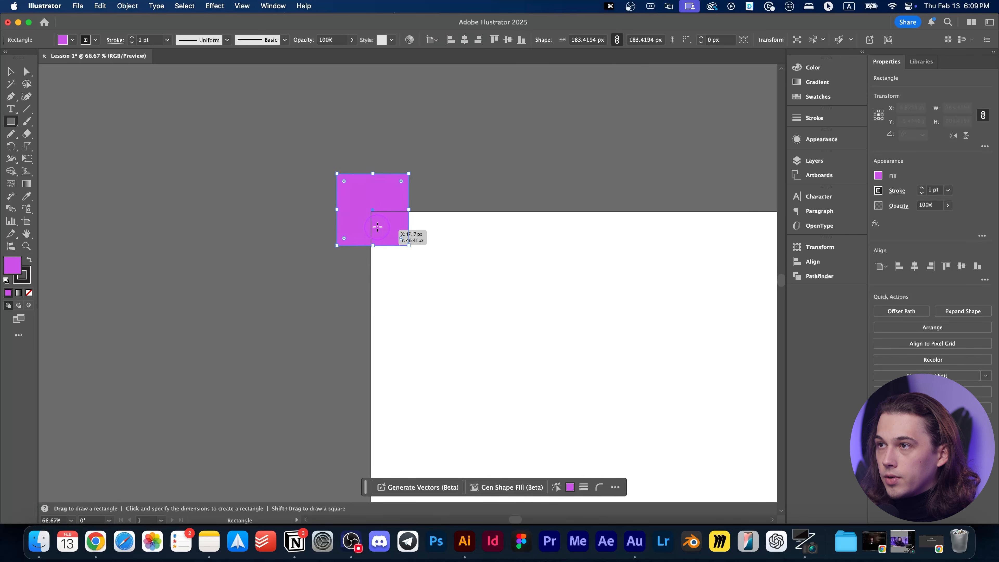
key("super+z")
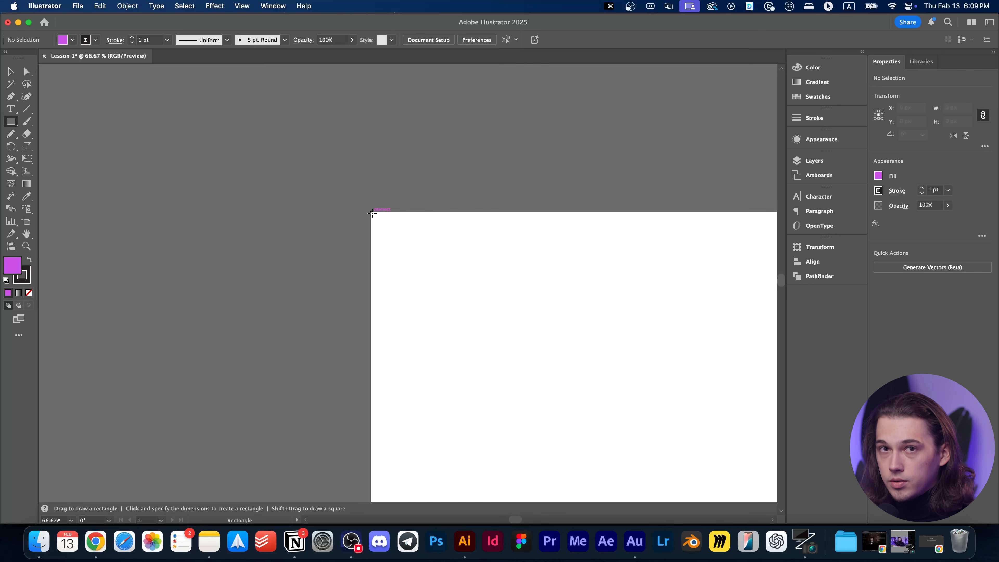
Try drawing a square outward from its centre on the artboard's upper-left corner, varying it through about 508 and 521 px, and undo it
left_click_drag(370, 212, 281, 128)
key("super+z")
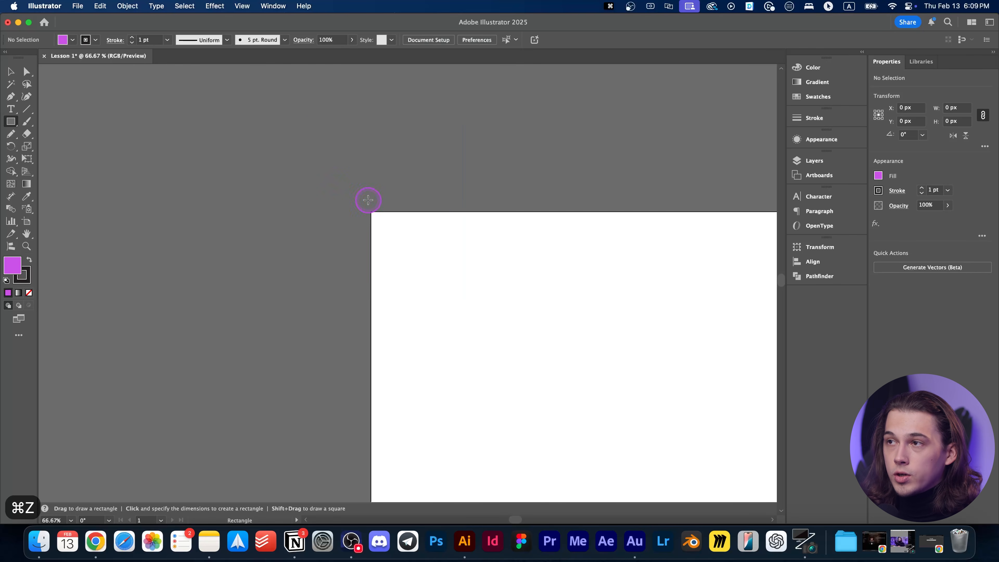
left_click(371, 213)
mouse_move(371, 211)
left_mouse_down()
mouse_move(268, 109)
mouse_move(373, 203)
mouse_move(272, 125)
left_mouse_up()
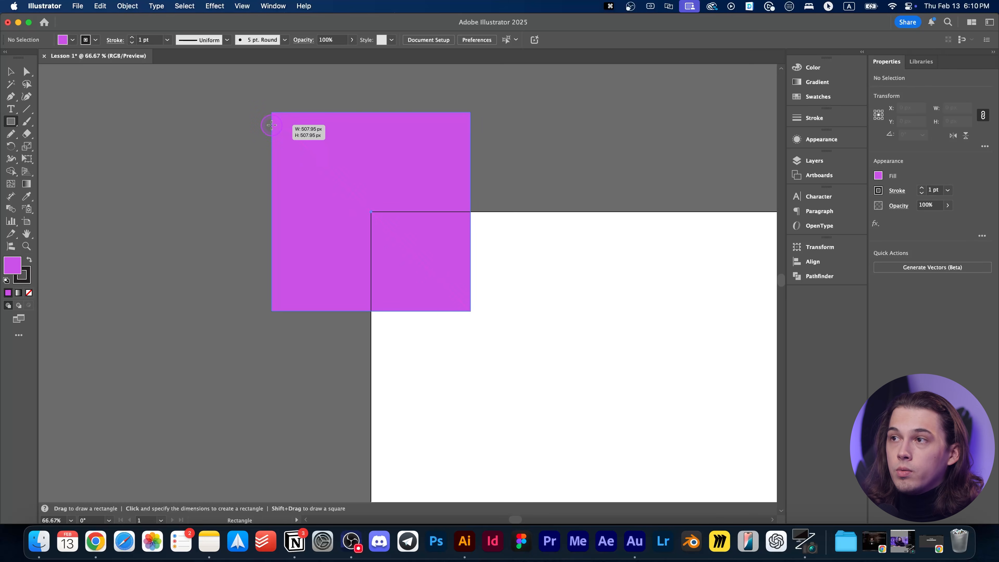
left_click_drag(271, 125, 269, 141)
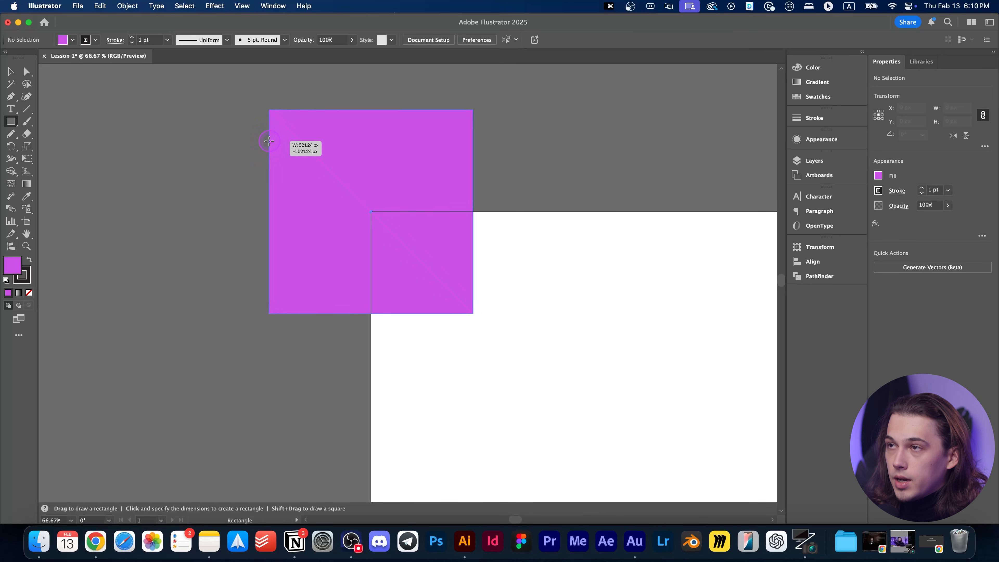
mouse_move(269, 141)
left_mouse_down()
mouse_move(231, 117)
mouse_move(284, 128)
mouse_move(330, 165)
mouse_move(227, 119)
mouse_move(231, 139)
mouse_move(224, 136)
mouse_move(266, 166)
mouse_move(247, 165)
mouse_move(214, 148)
mouse_move(235, 101)
mouse_move(222, 110)
left_mouse_up()
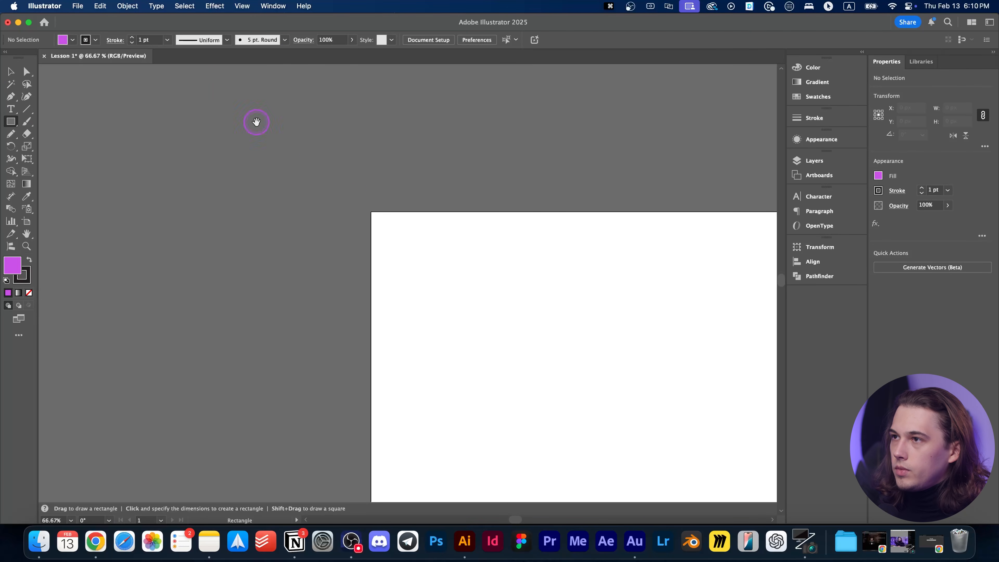
Draw a purple square about 304 × 304 px inside the artboard, undoing the trial shape drawn along the way
scroll(222, 99, "right", 10)
scroll(222, 100, "down", 5)
left_click_drag(257, 161, 362, 252)
key("super+z")
left_click_drag(236, 129, 354, 248)
scroll(303, 201, "up", 1)
left_click_drag(294, 176, 372, 238)
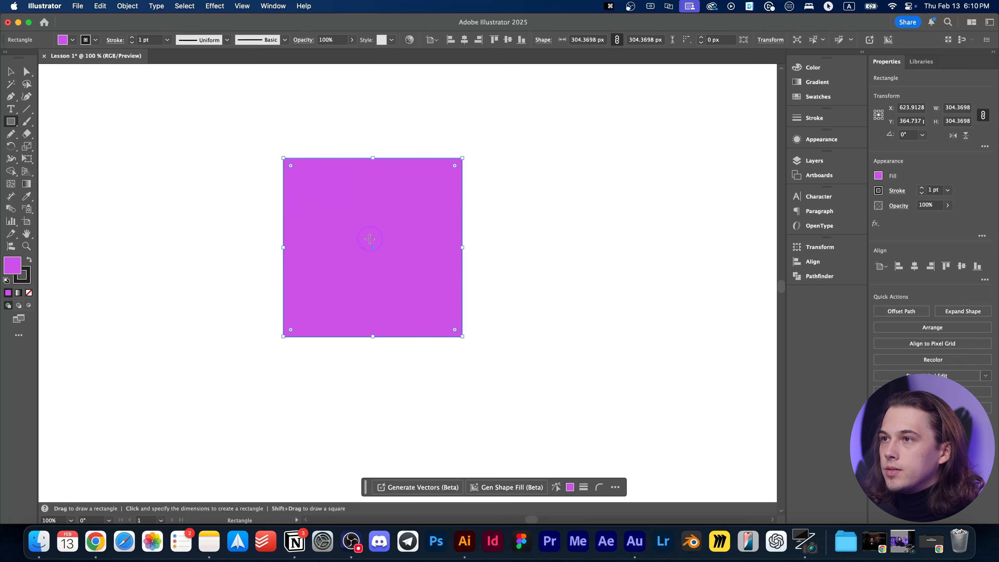
scroll(372, 239, "up", 1)
scroll(477, 256, "left", 1)
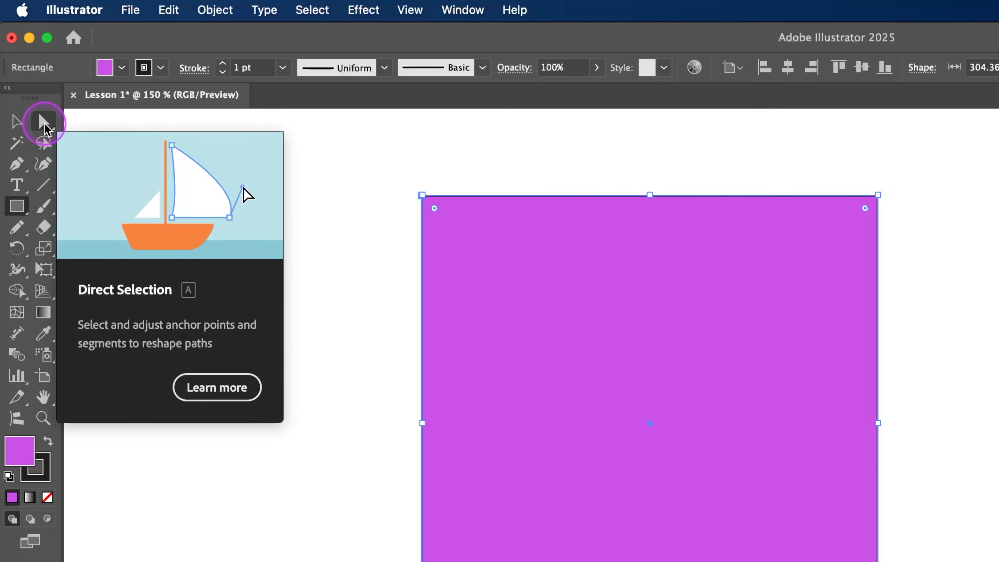
Try moving the square's upper-left anchor point inward to about X 726, Y 471 px with Direct Selection, and undo it
left_click(43, 123)
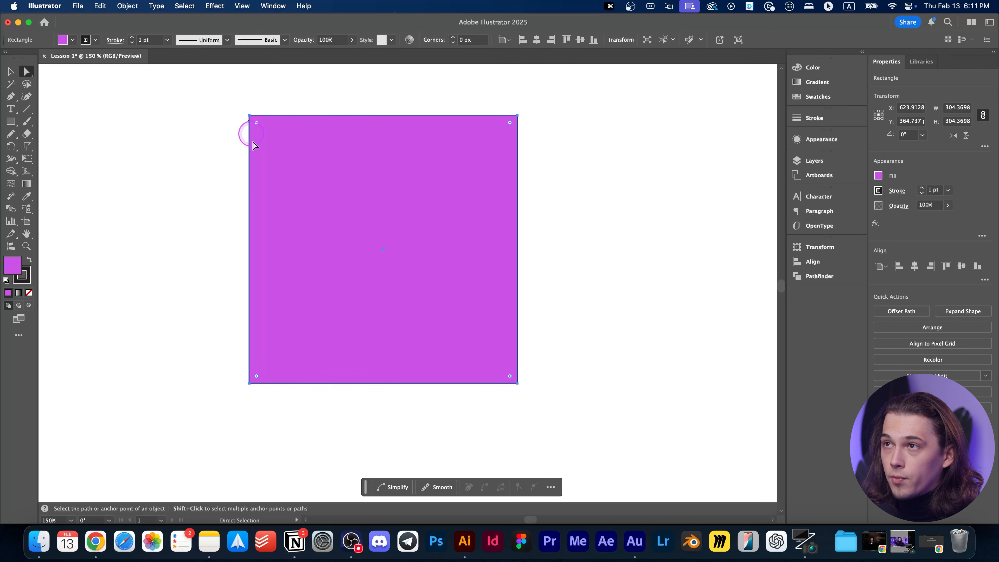
left_click(249, 116)
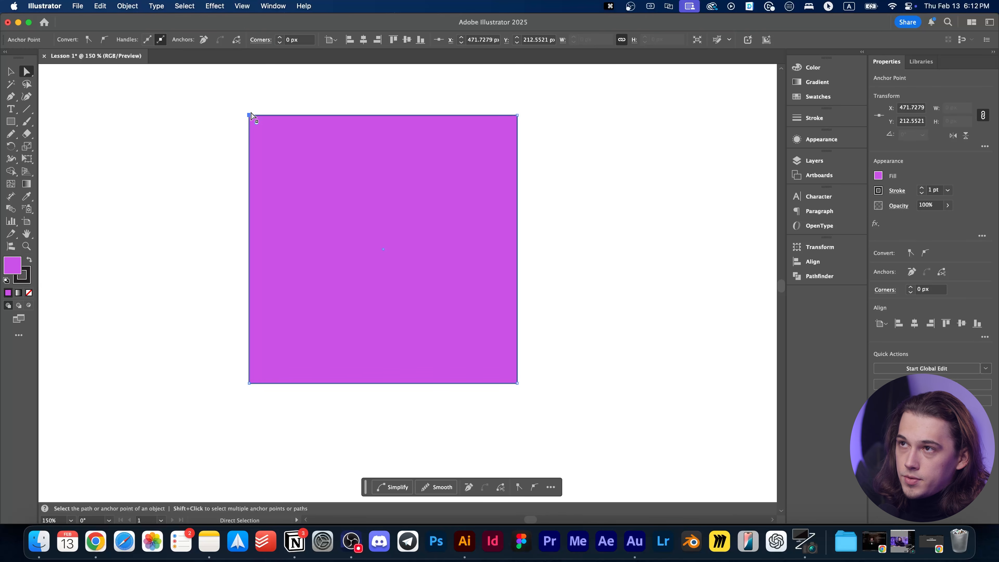
left_click_drag(250, 116, 468, 340)
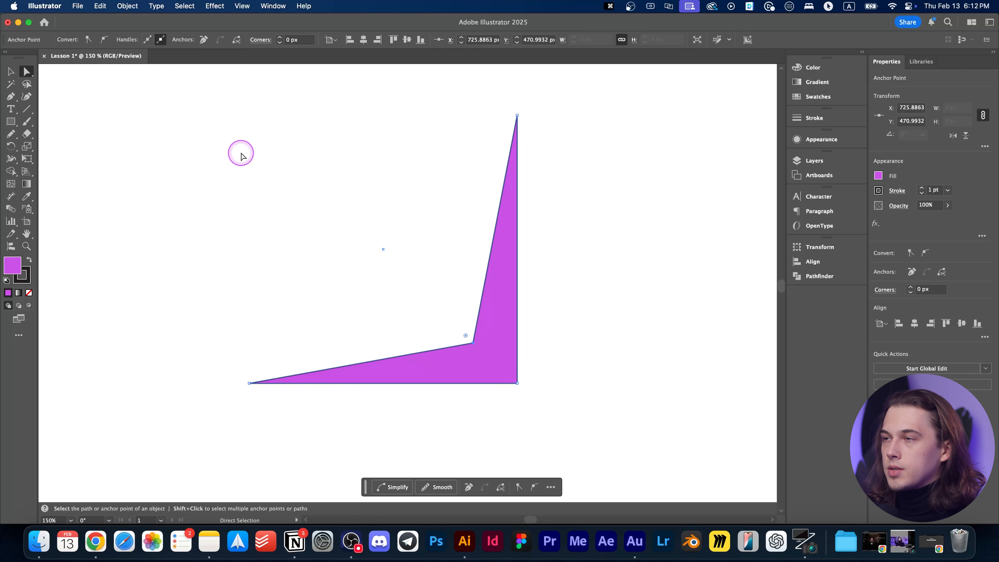
key("super+z")
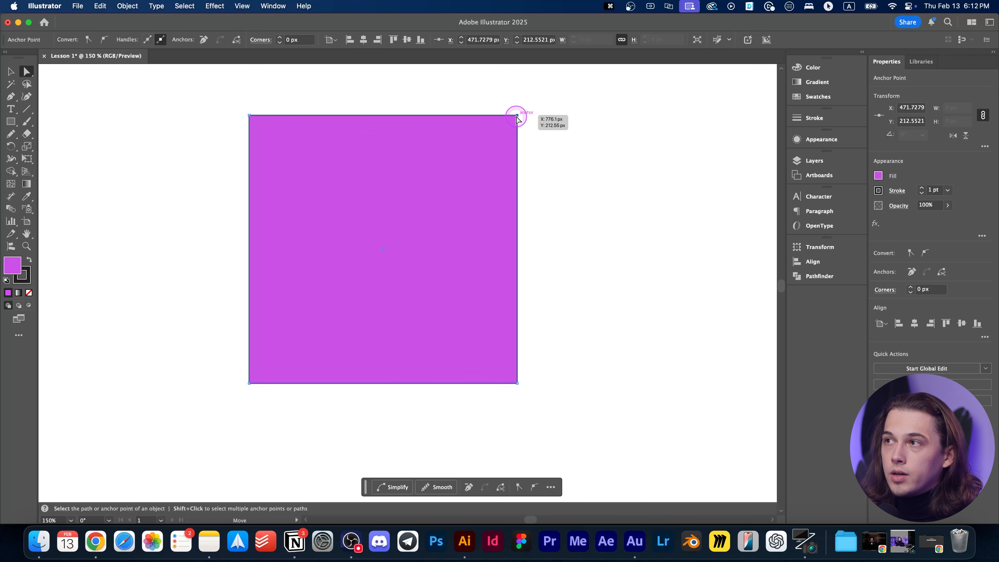
Try moving the square's upper-right anchor point to about X 820, Y 239 px and its lower-right anchor point inward, undoing each move
left_click_drag(516, 115, 556, 138)
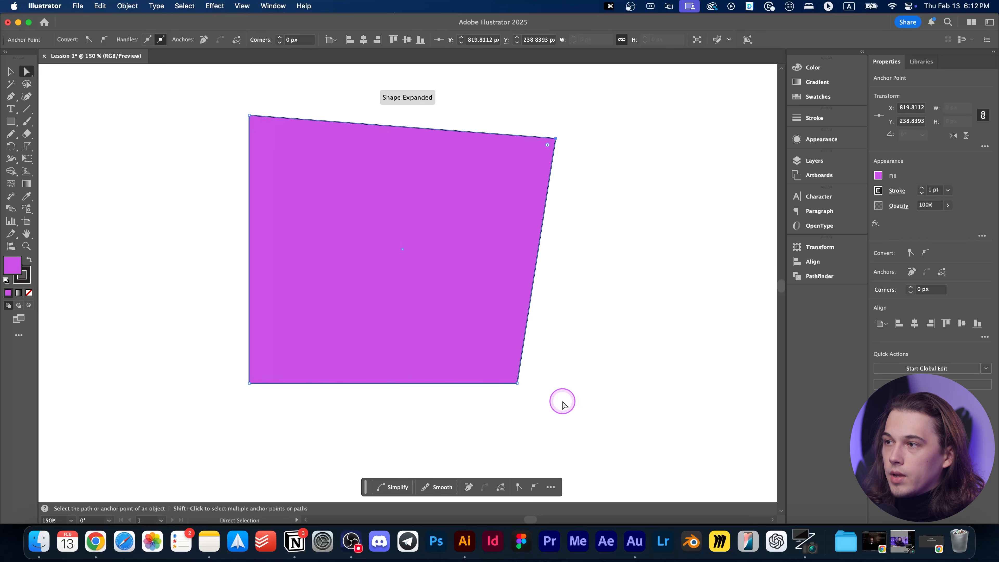
key("cmd+z")
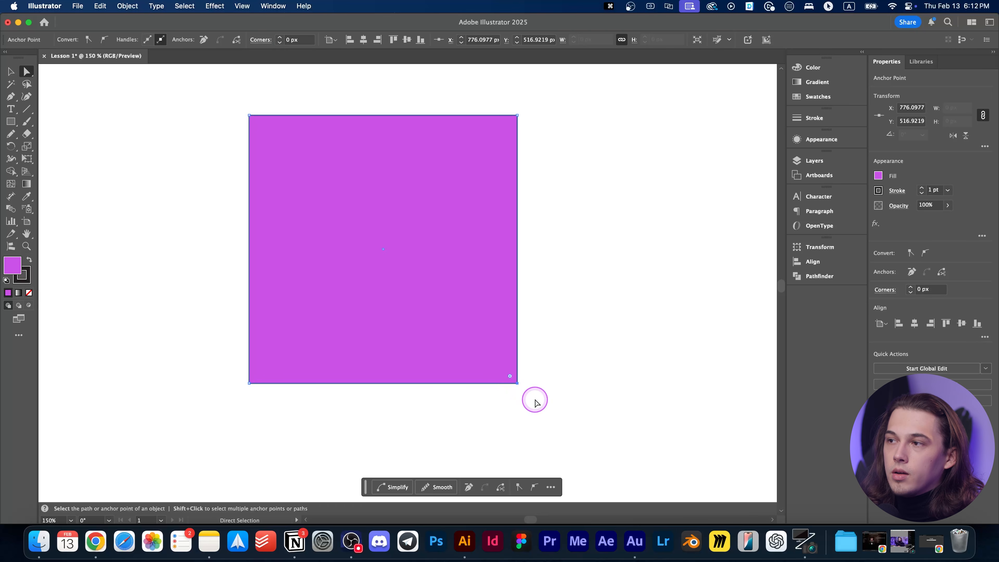
left_click(512, 379)
left_click_drag(511, 379, 318, 168)
key("super+z")
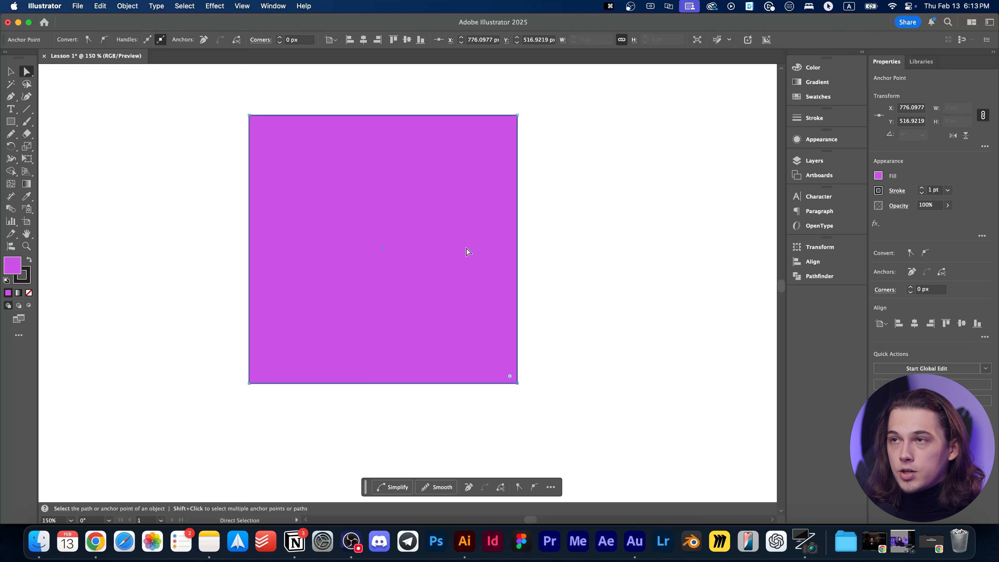
Select both upper anchor points individually, try moving them together to slant the square into a parallelogram, and undo the move
left_click(248, 117)
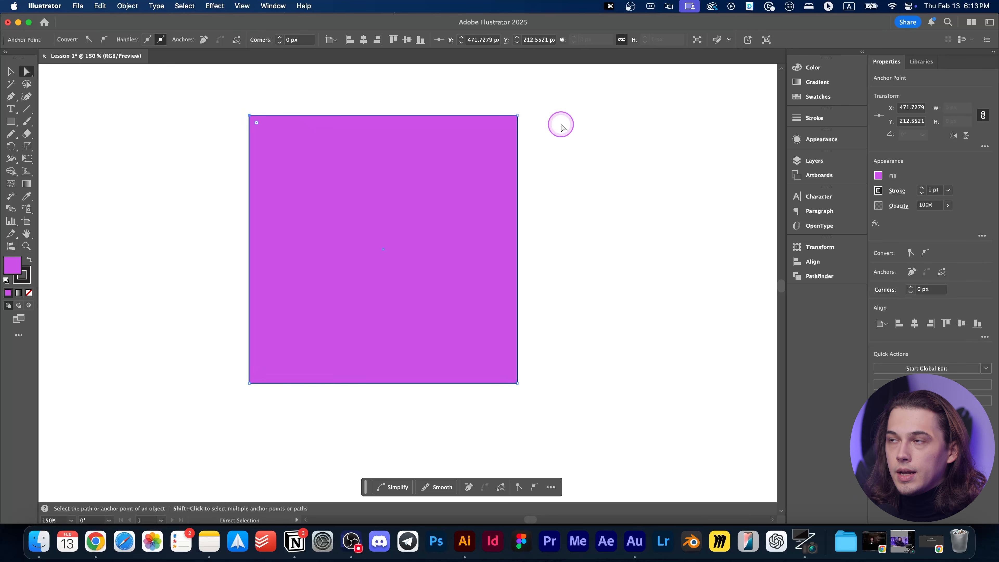
left_click(517, 122)
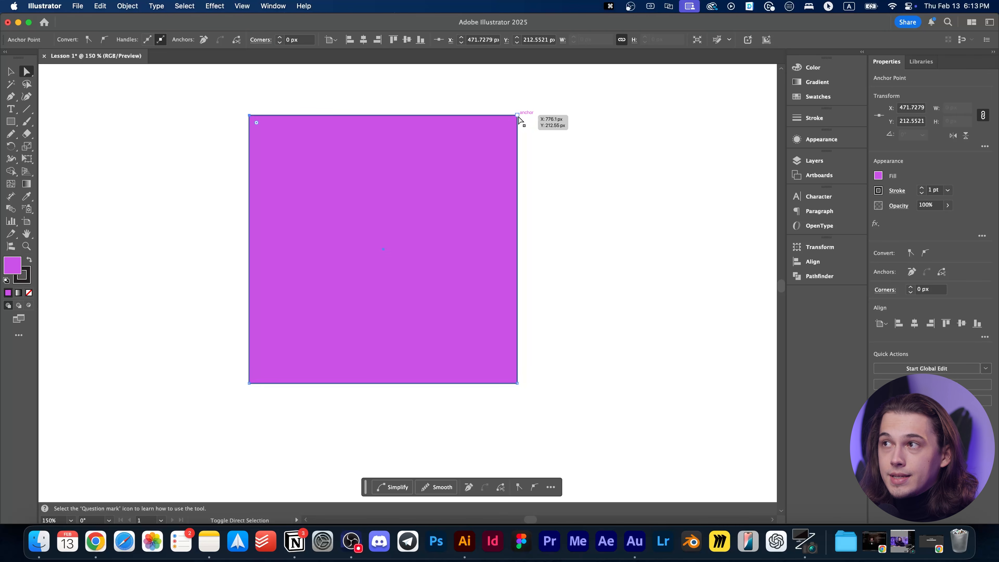
left_click(518, 115, "shift")
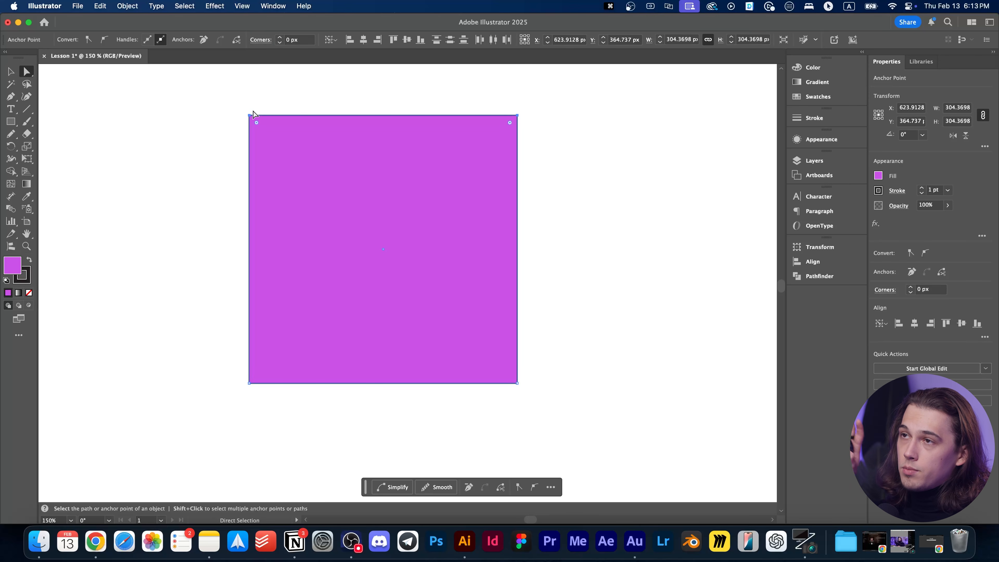
left_click_drag(252, 118, 419, 170)
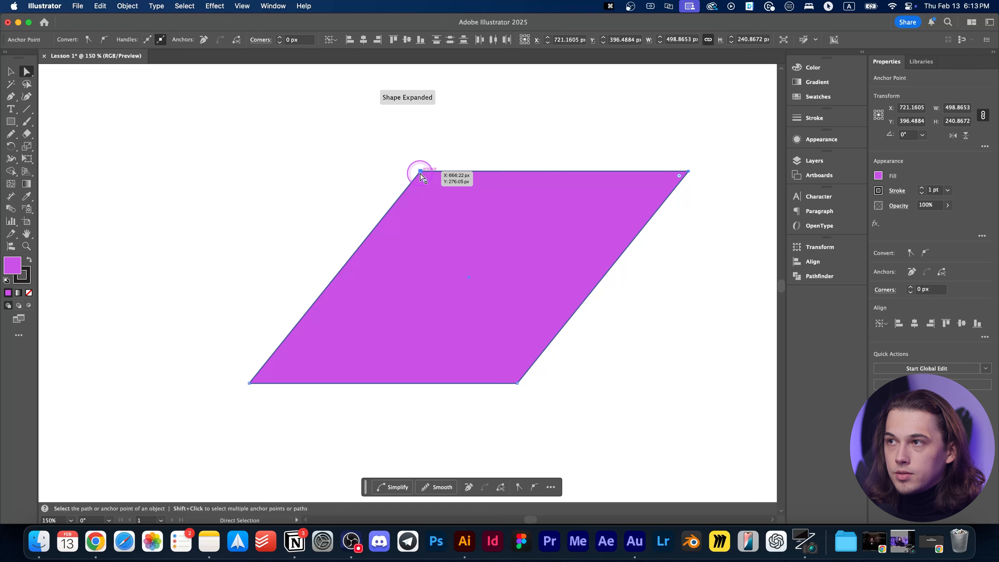
key("super+z")
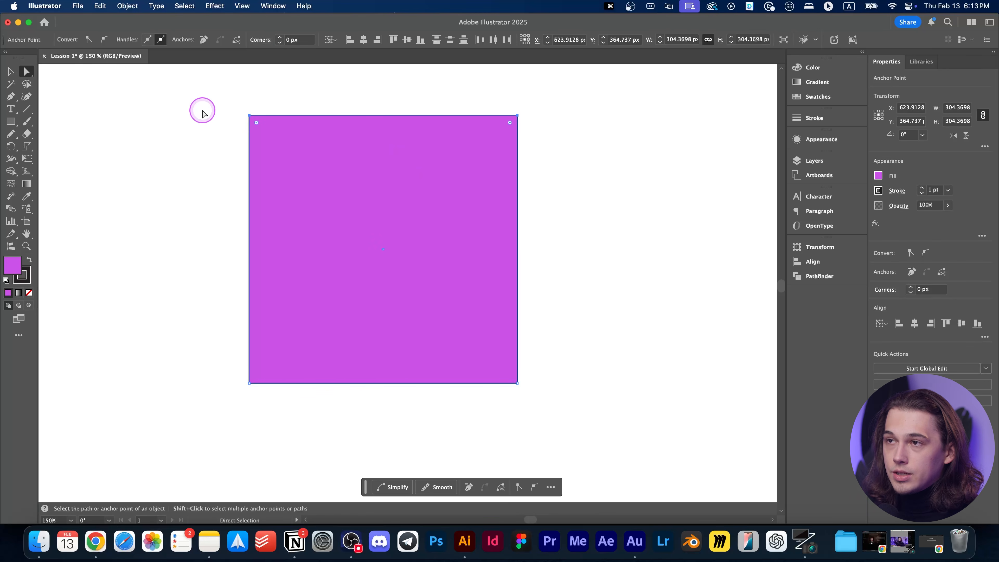
Deselect the square, select its two upper anchor points with a marquee, try moving them together, and undo the move
left_click(203, 110)
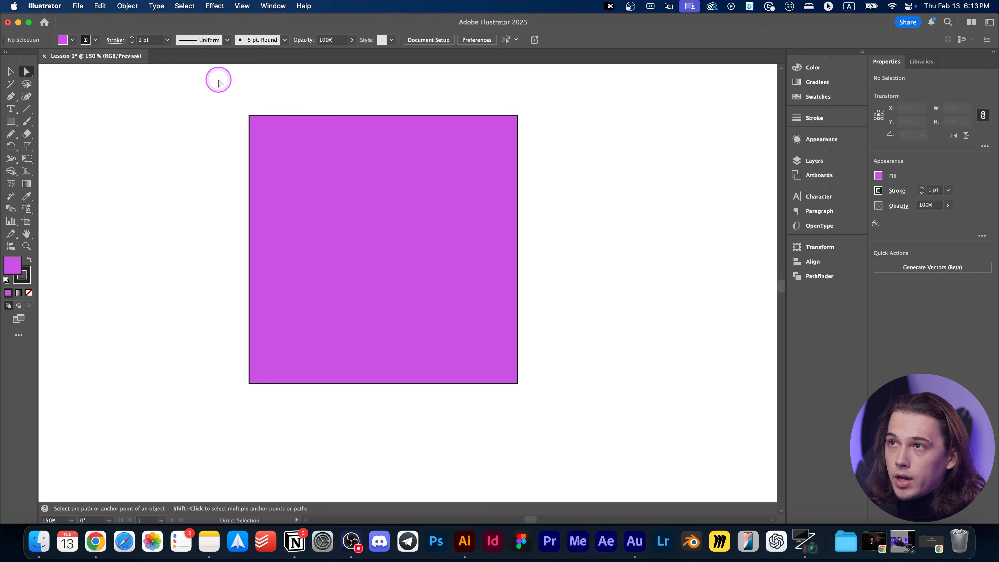
left_click_drag(214, 78, 567, 157)
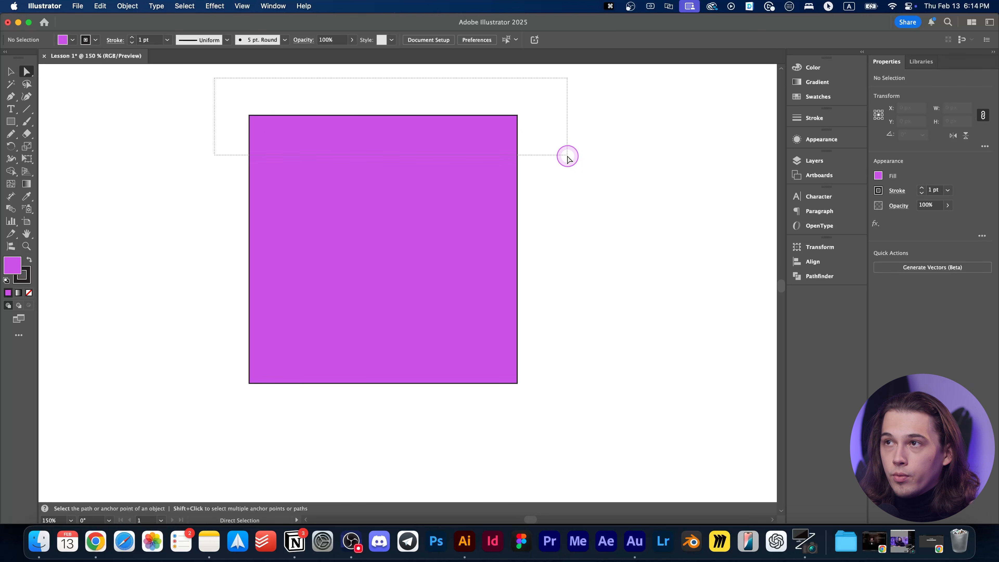
left_click_drag(567, 157, 567, 160)
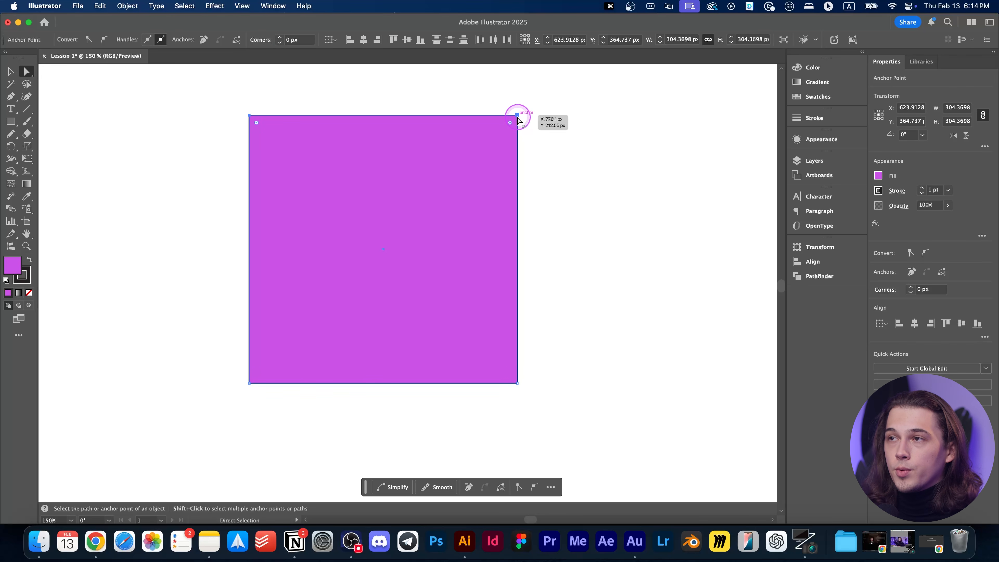
left_click(222, 84)
left_click_drag(222, 83, 528, 178)
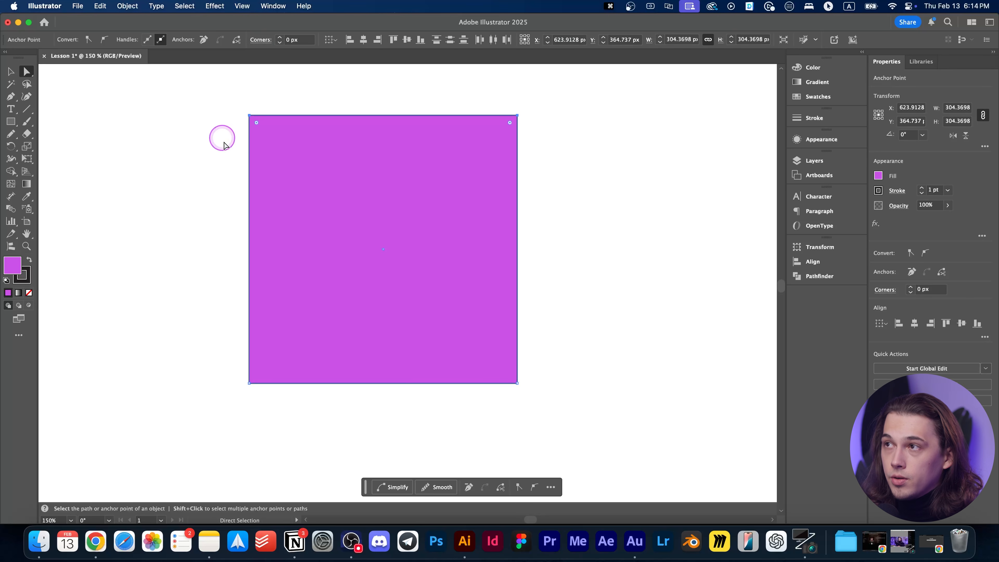
left_click_drag(249, 115, 365, 159)
key("super+z")
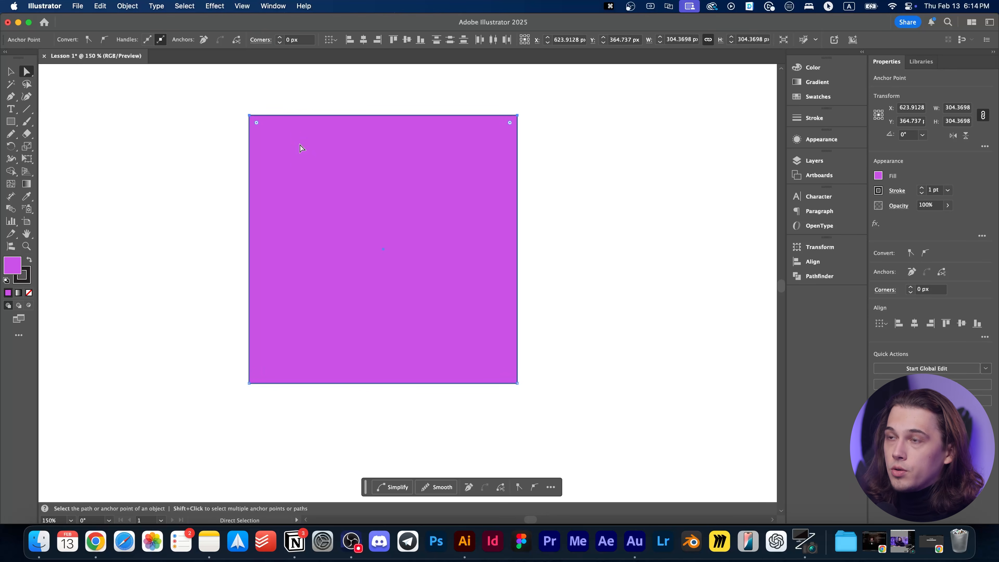
Add an anchor point at the midpoint of the square's upper edge and lower both upper corners to form a house shape
key("plus")
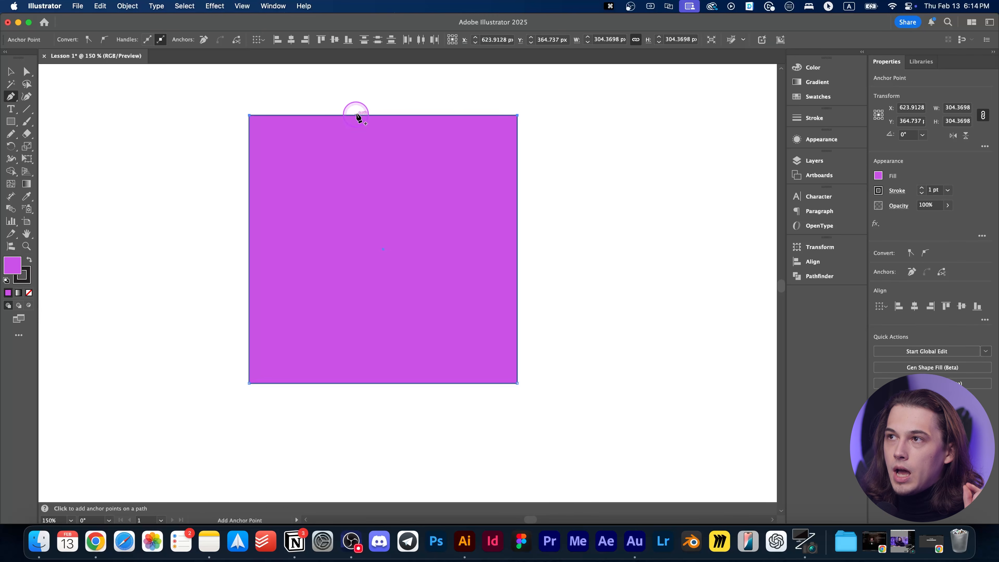
left_click(383, 115)
key("a")
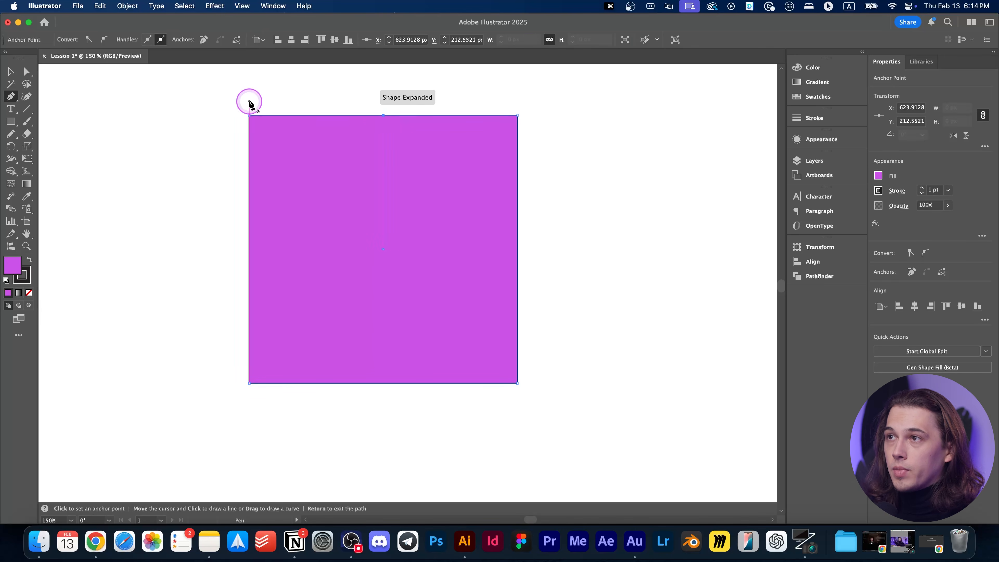
left_click_drag(217, 85, 570, 153)
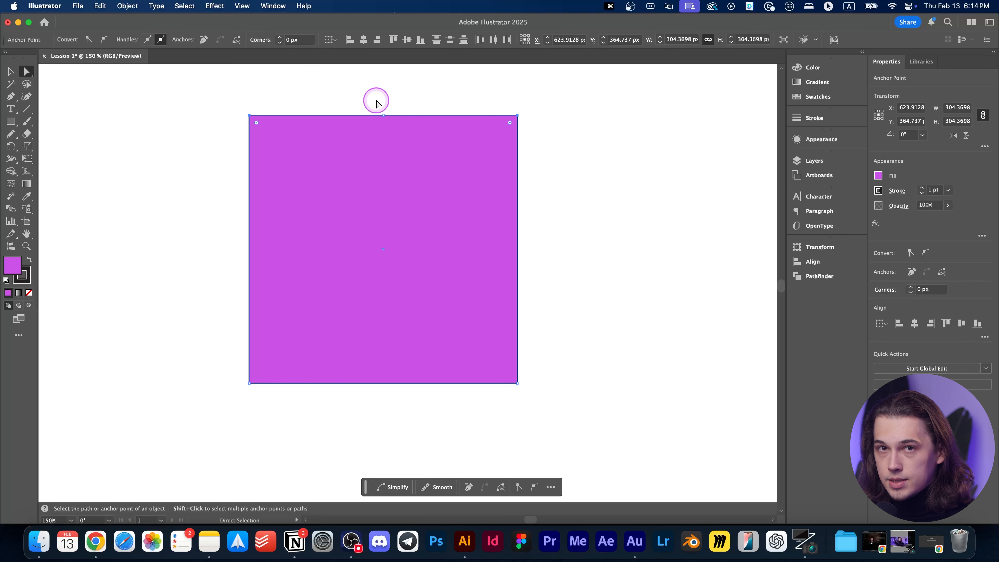
left_click_drag(250, 116, 249, 180)
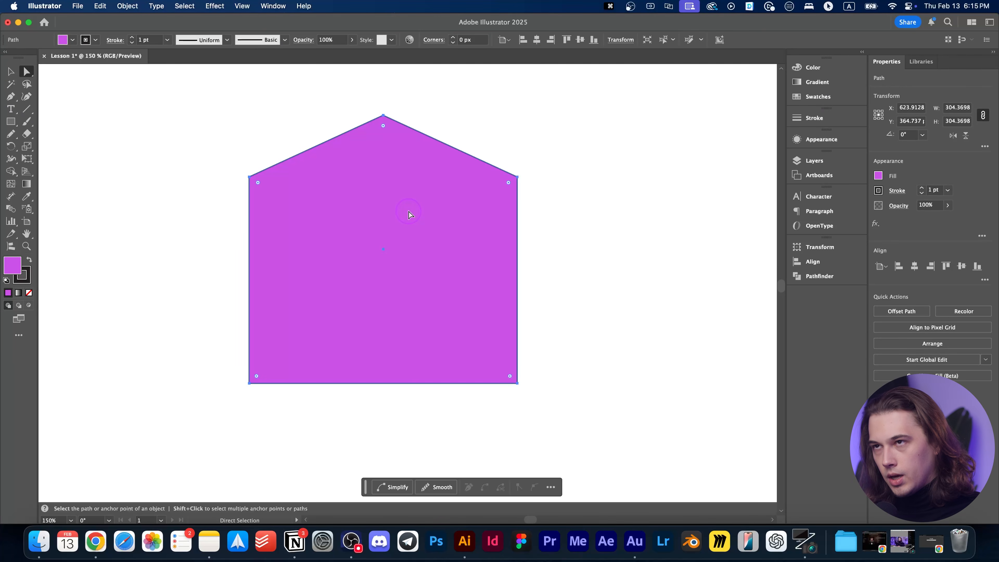
Replace the house shape with a new purple rectangle about 250 × 217 px
key("Delete")
key("m")
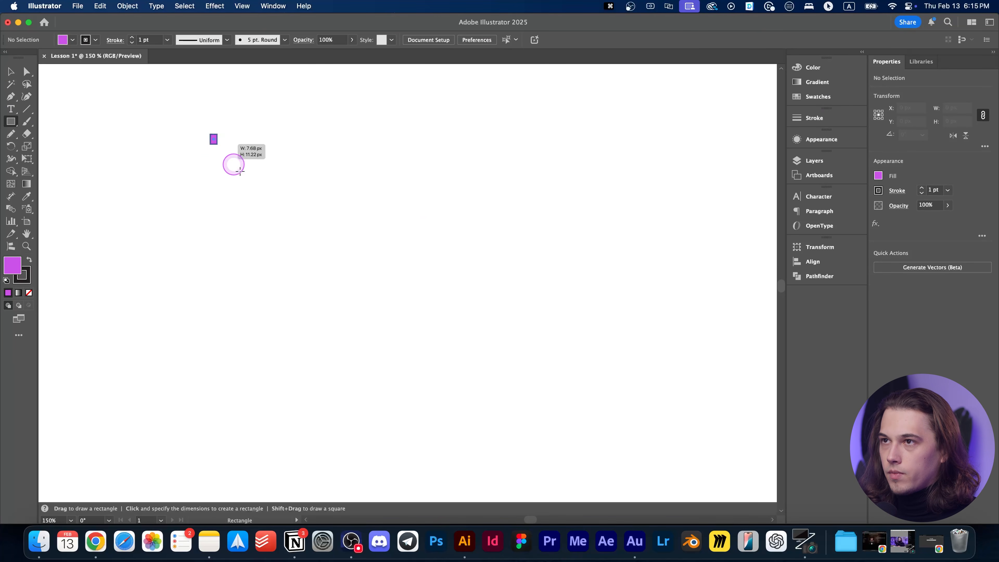
left_click_drag(210, 134, 431, 325)
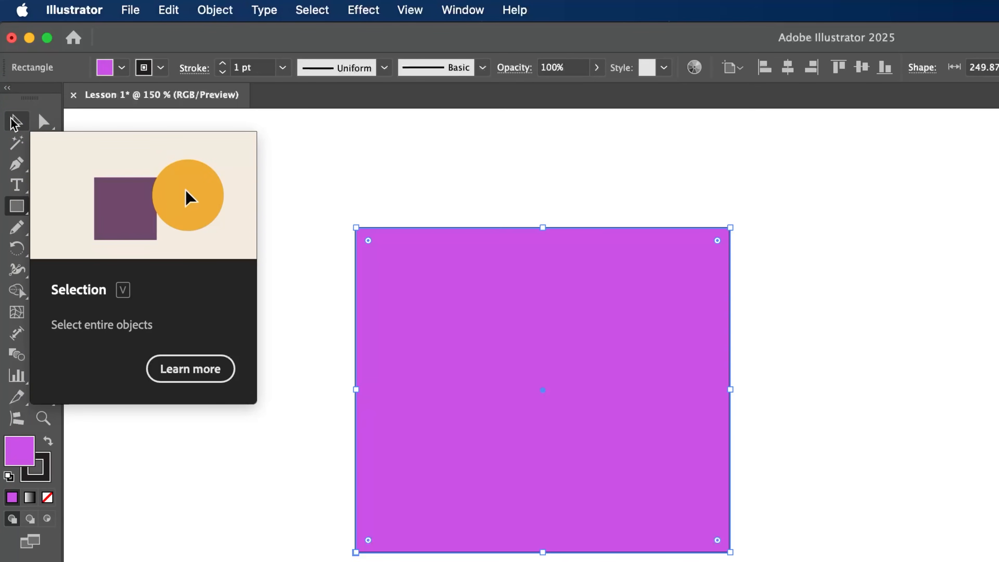
Try enlarging the rectangle from its upper-right corner with the Selection tool, and undo the resize
left_click(11, 120)
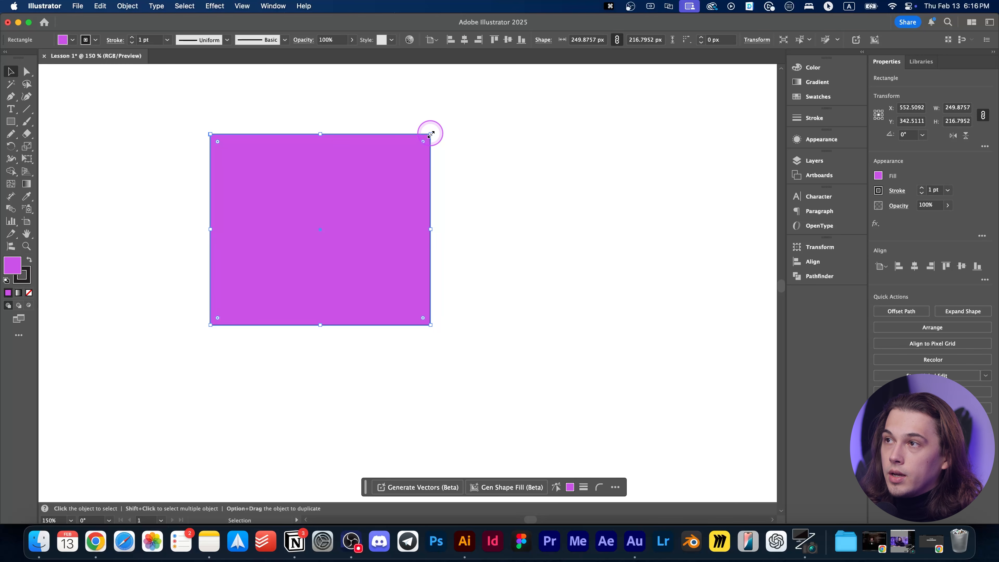
left_click_drag(429, 133, 484, 115)
key("super+z")
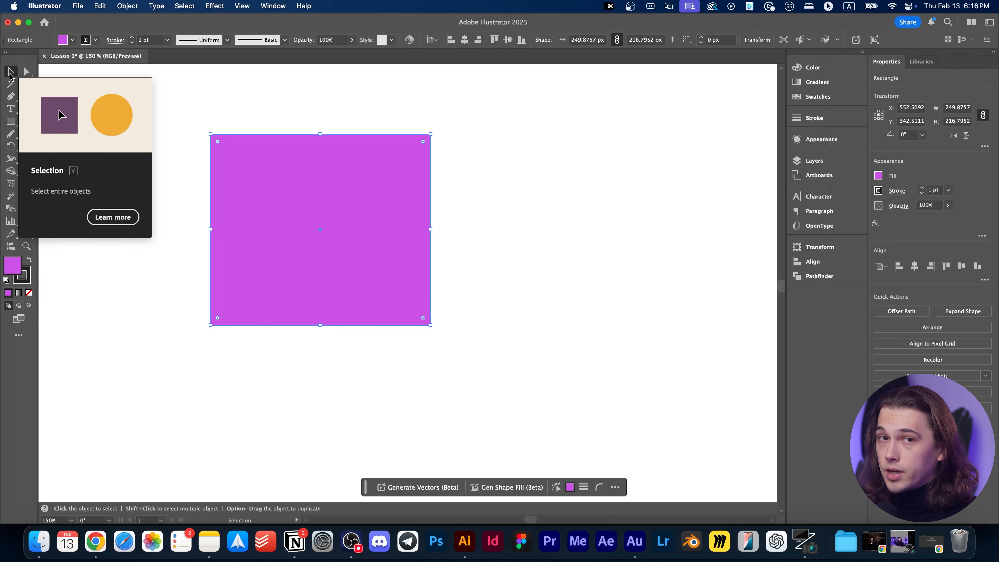
Shrink the rectangle from its upper-right corner to about 216 × 209 px with the Selection tool
left_click_drag(431, 135, 400, 141)
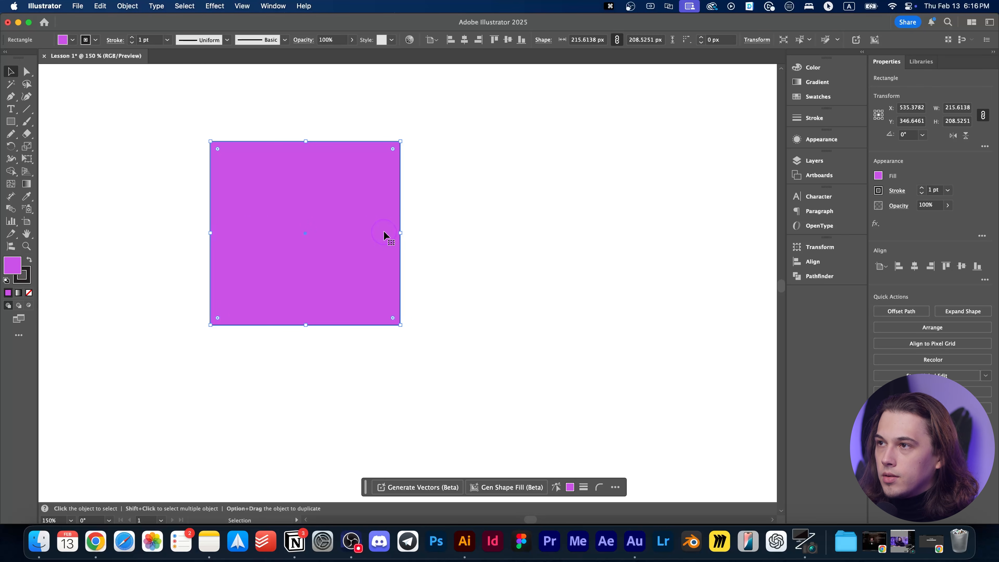
Try stretching the rectangle outward from its right side, left side and lower edge, undoing each stretch
left_click_drag(401, 232, 651, 232)
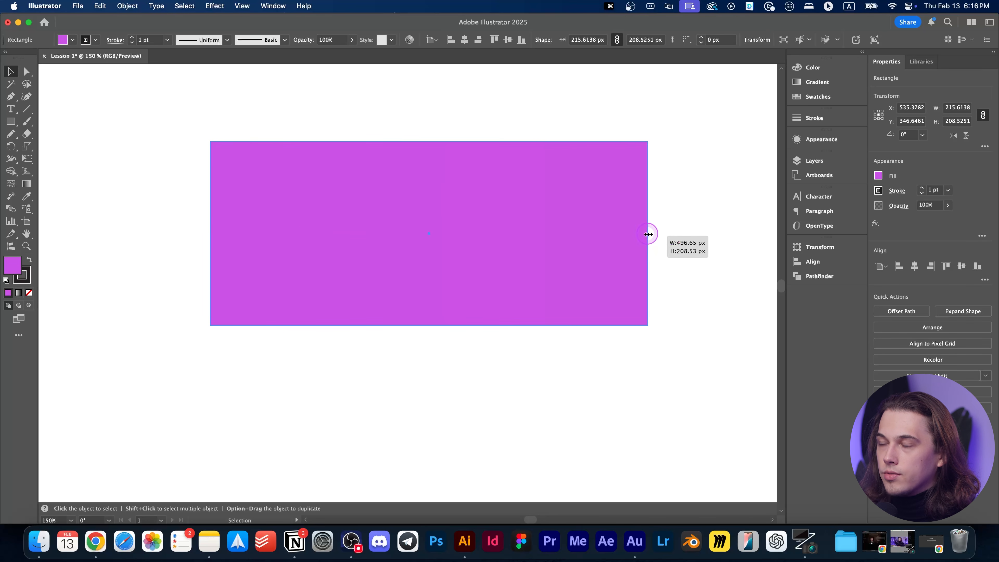
key("super+z")
left_click_drag(212, 233, 81, 232)
key("super+z")
left_click_drag(306, 326, 321, 433)
key("super+z")
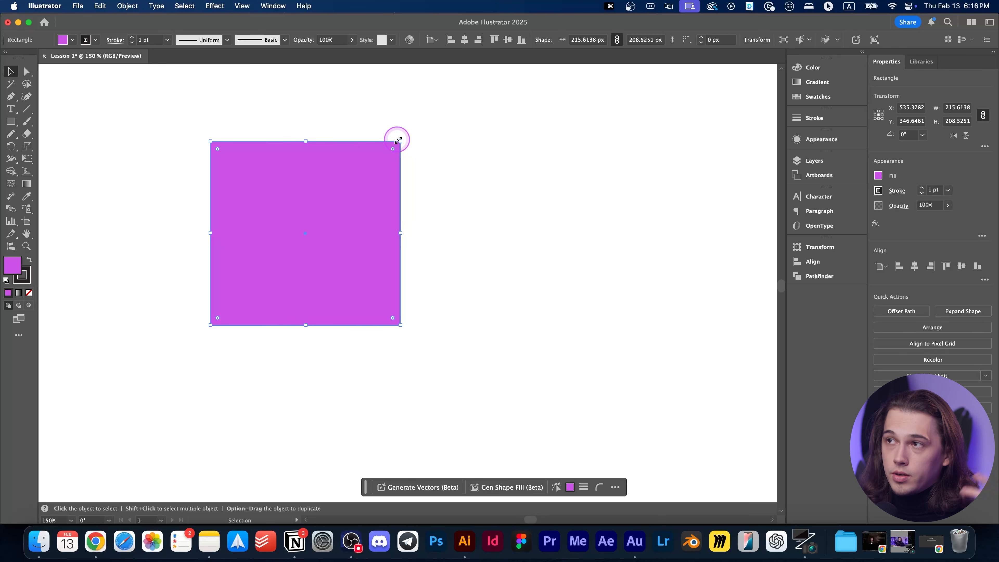
Try scaling the rectangle down proportionally to about 150 × 145 px from its upper-right corner, and undo it
left_click_drag(403, 141, 342, 163)
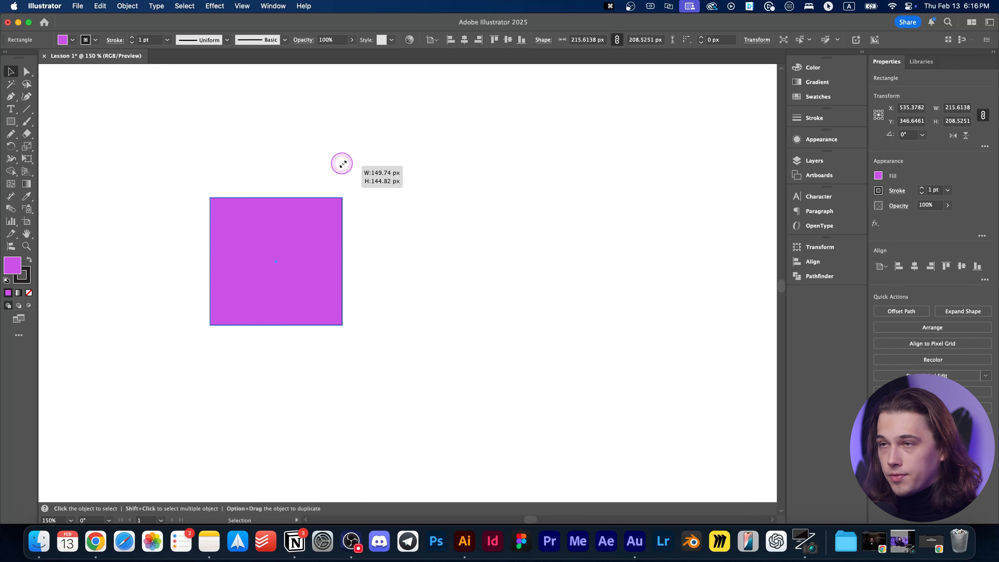
left_click_drag(343, 164, 341, 163)
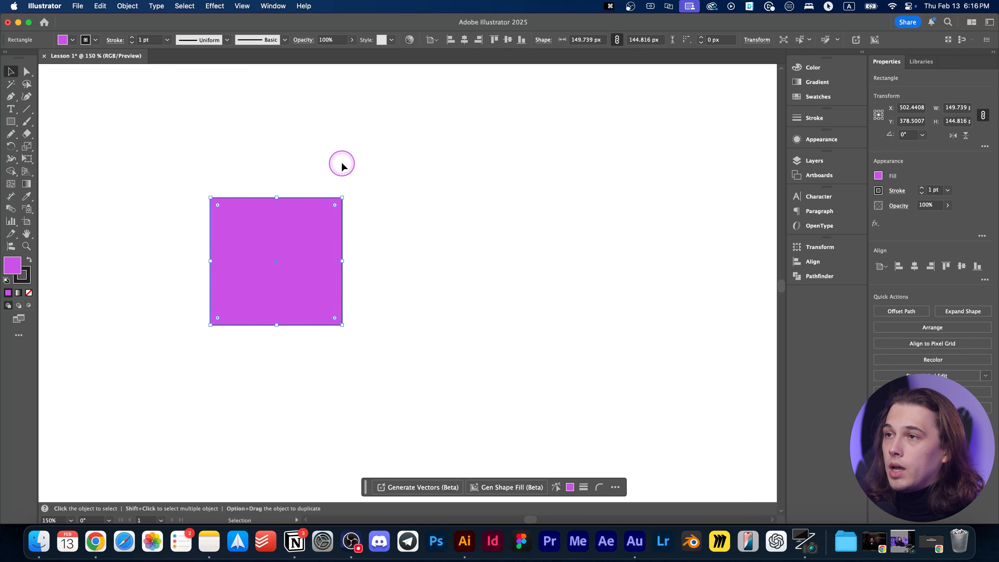
key("super+z")
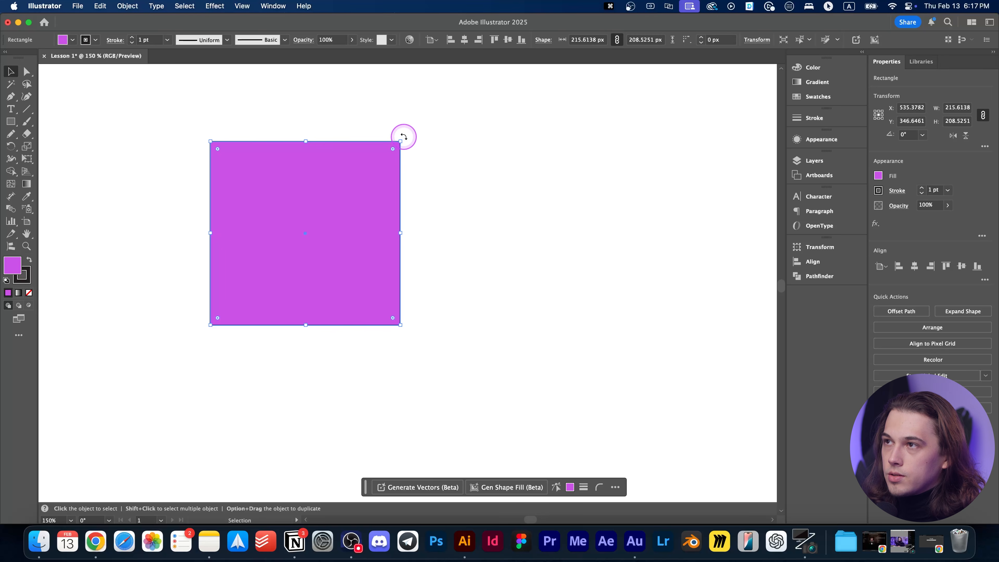
Try rotating the rectangle to 315° about its center twice, restoring its original orientation each time
left_click_drag(404, 136, 453, 197)
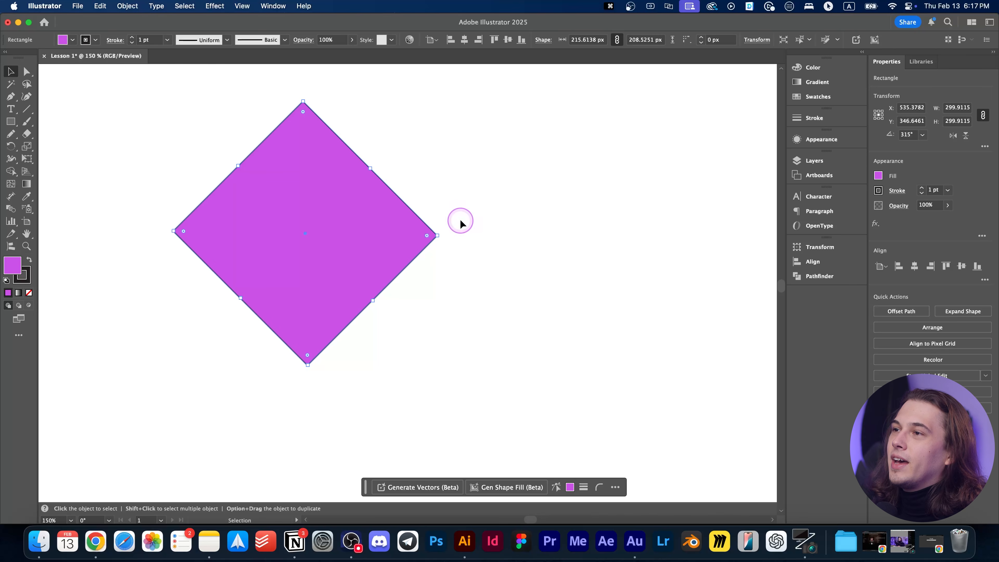
left_click_drag(443, 235, 420, 115)
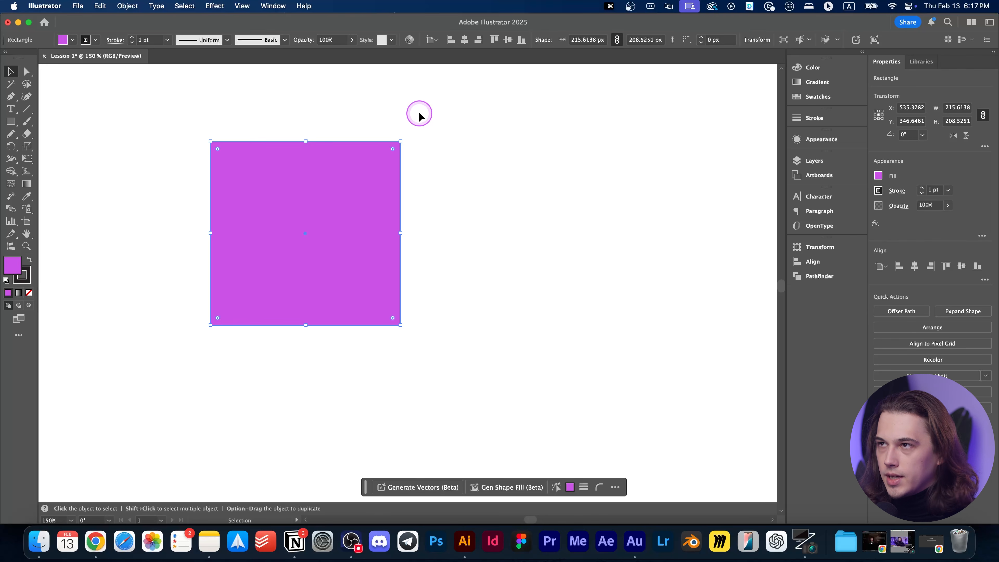
left_click_drag(404, 139, 439, 216)
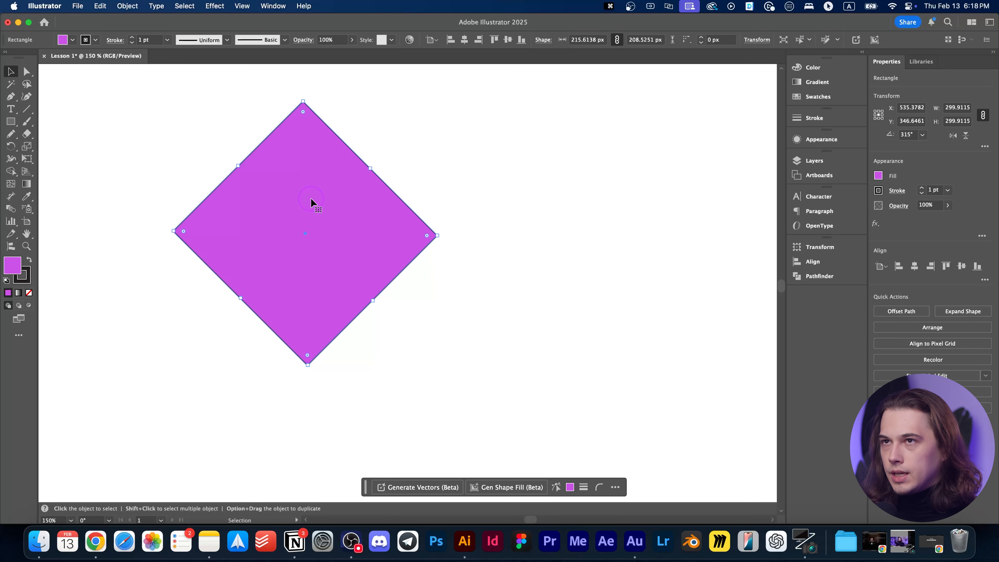
key("super+z")
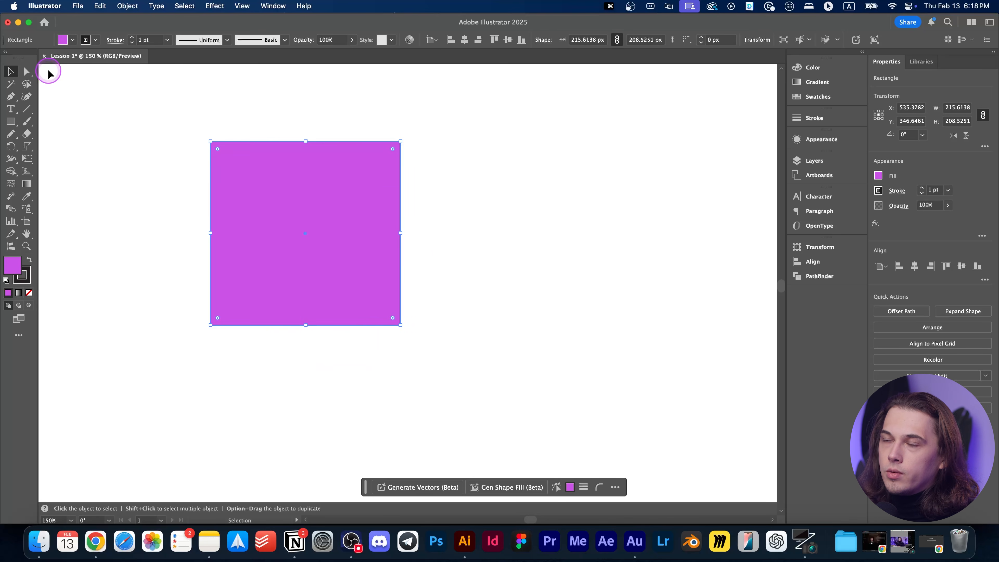
Try moving only the rectangle's upper-left anchor point inward with Direct Selection, and undo the change
key("a")
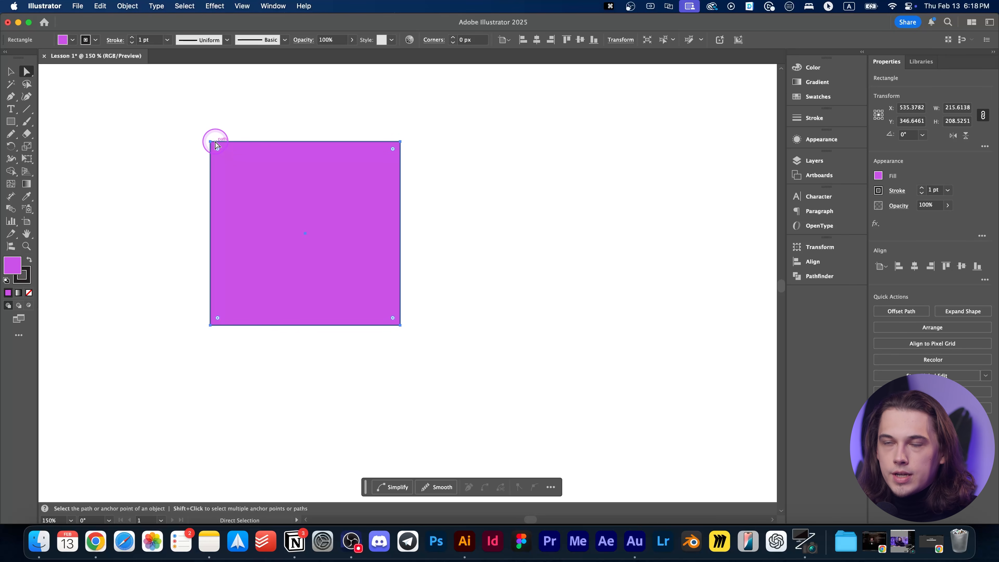
left_click(211, 142)
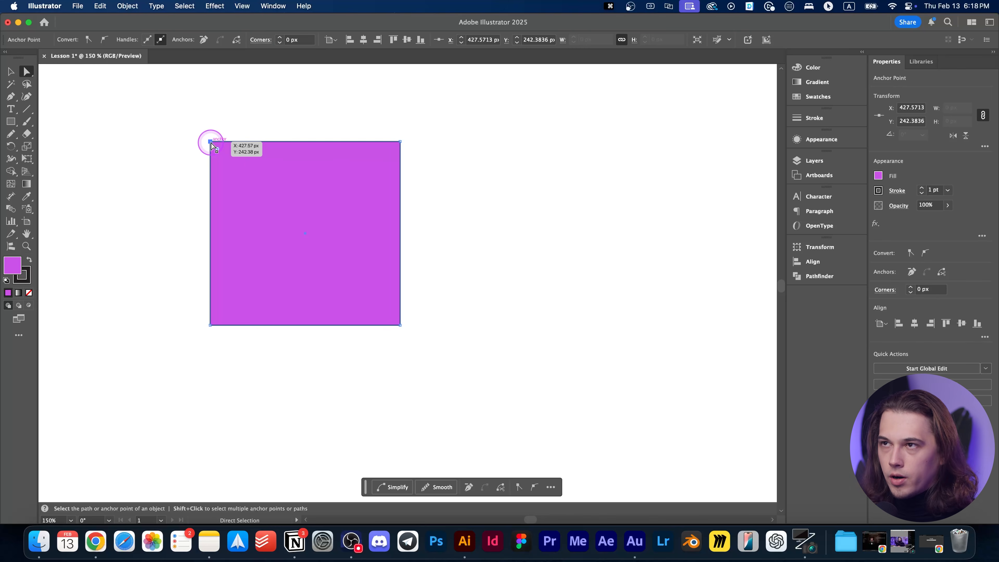
left_click_drag(212, 146, 331, 275)
key("super+z")
key("super+z")
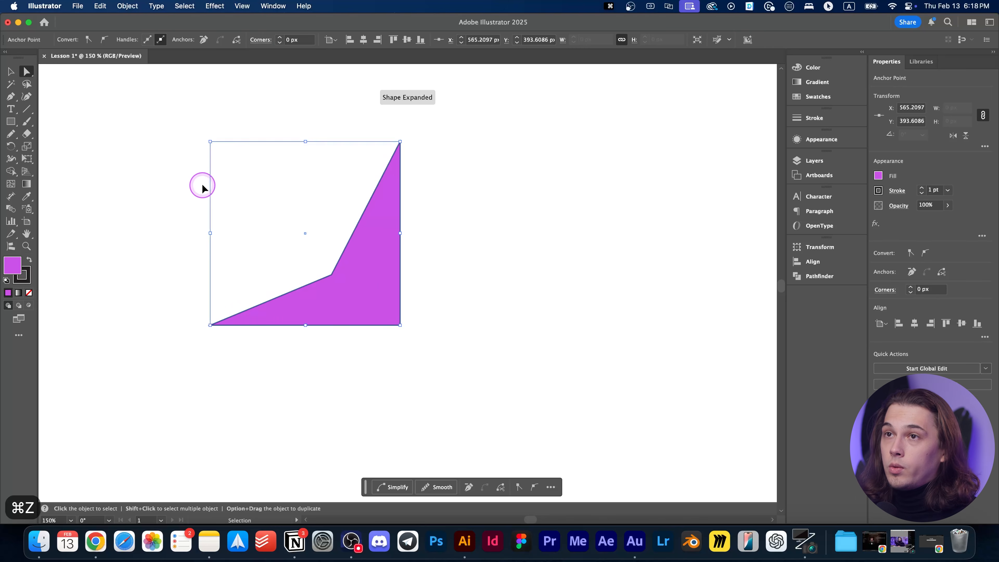
Enlarge the rectangle to about 225 × 217 px from its upper-right corner with the Selection tool, and deselect it
key("v")
left_click_drag(401, 136, 476, 132)
left_click(267, 166)
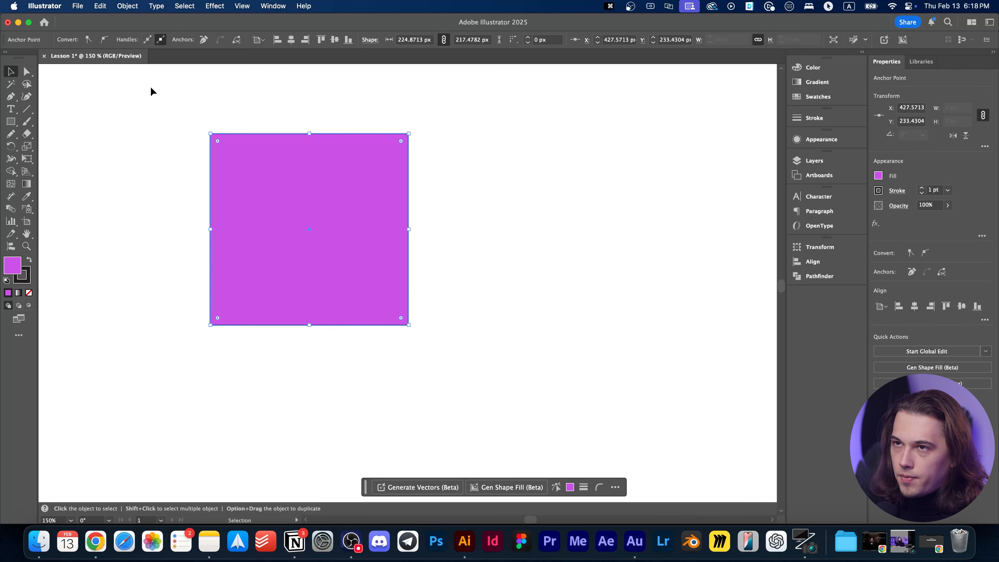
left_click(205, 147)
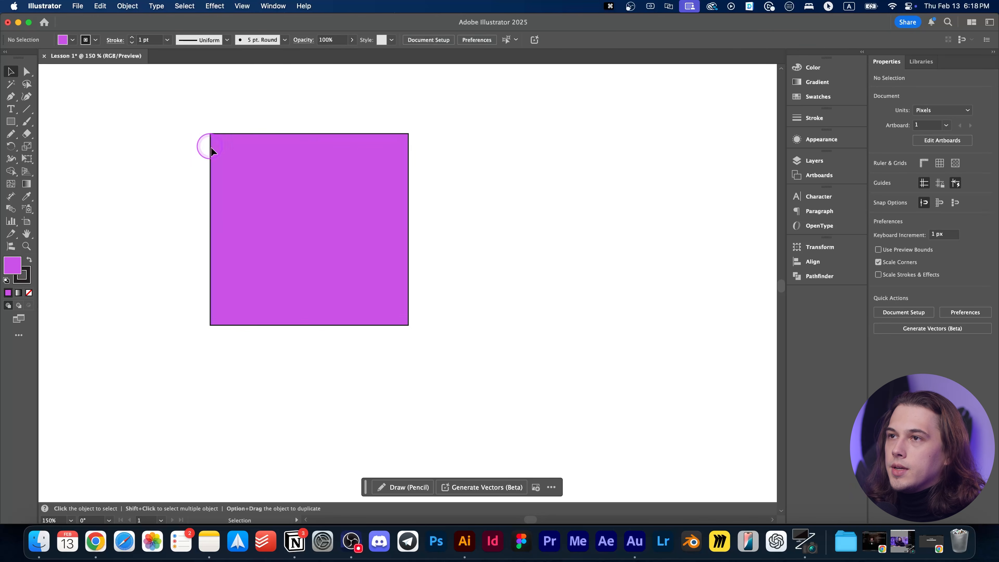
Try rounding all four rectangle corners together, first partially and again up to a full circle, undoing both roundings
scroll(260, 167, "up", 1)
left_click(269, 163)
scroll(269, 163, "up", 1)
scroll(263, 154, "down", 1)
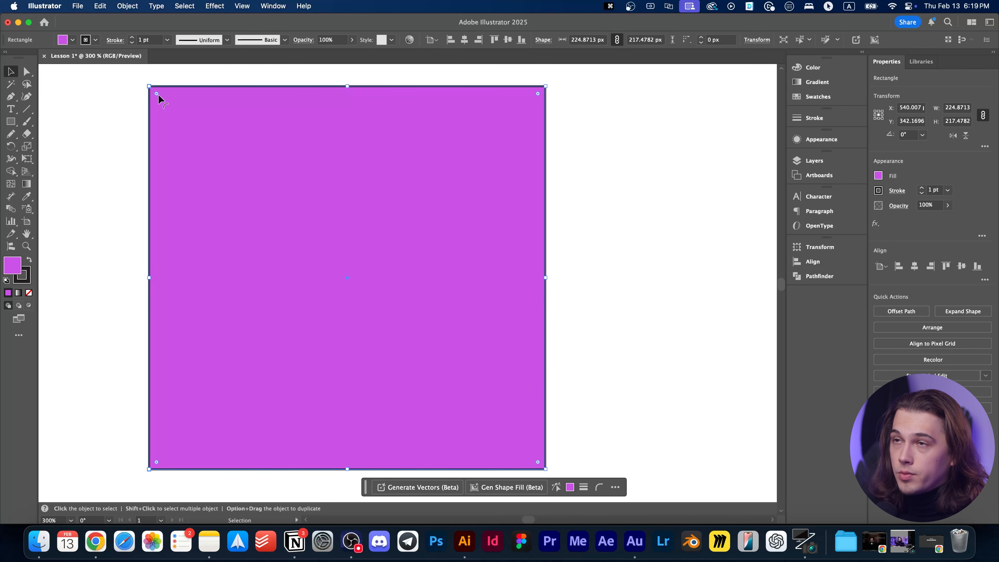
left_click_drag(158, 95, 283, 203)
key("super+z")
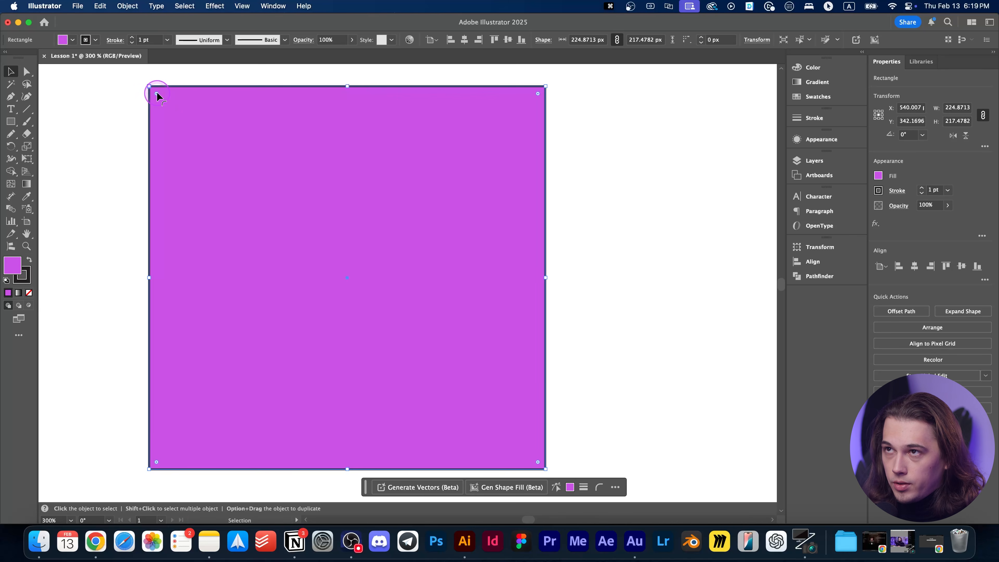
left_click_drag(157, 94, 391, 345)
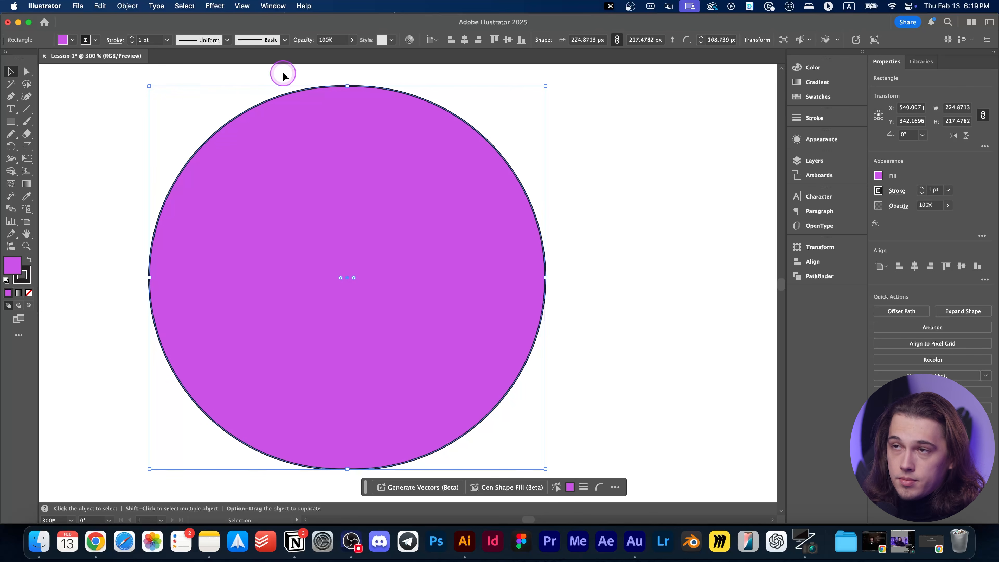
key("super+z")
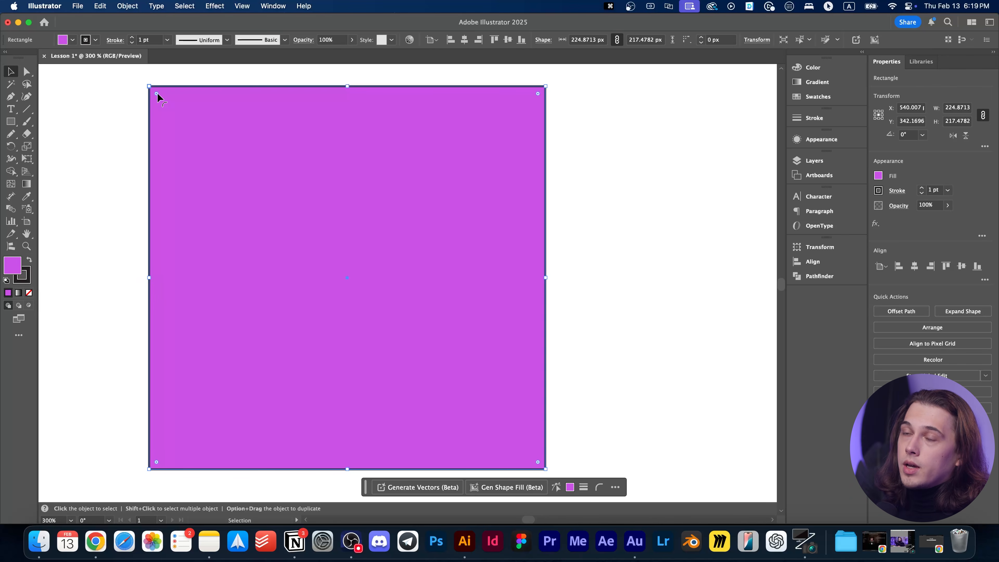
Try rounding only the rectangle's upper-right corner using Direct Selection and its corner widget
left_click(27, 75)
left_click(545, 88)
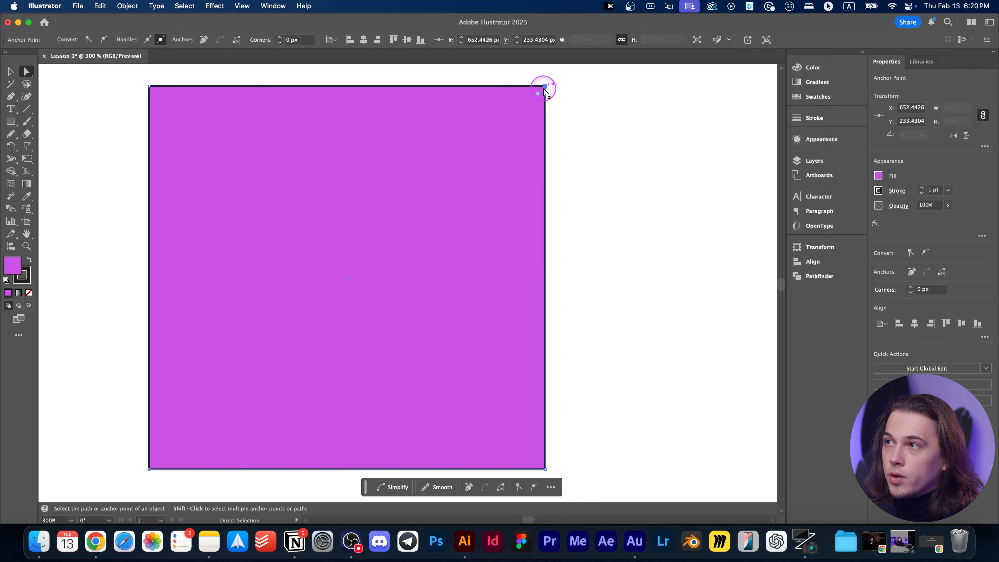
left_click_drag(545, 88, 545, 87)
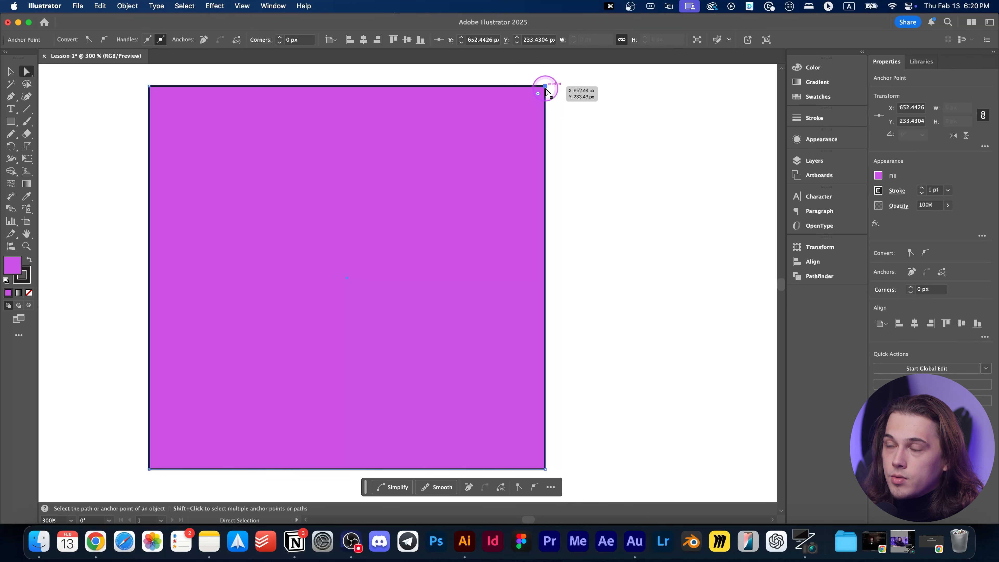
left_click_drag(540, 97, 417, 244)
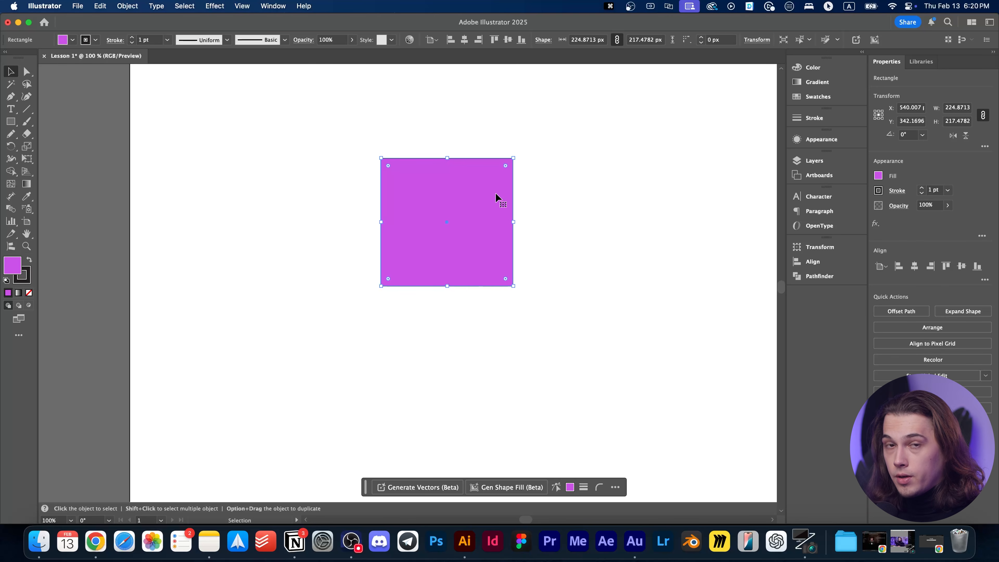
Move the rectangle toward the artboard's left side and duplicate it horizontally to the right with a small gap
left_click_drag(495, 197, 372, 203)
scroll(334, 203, "right", 5)
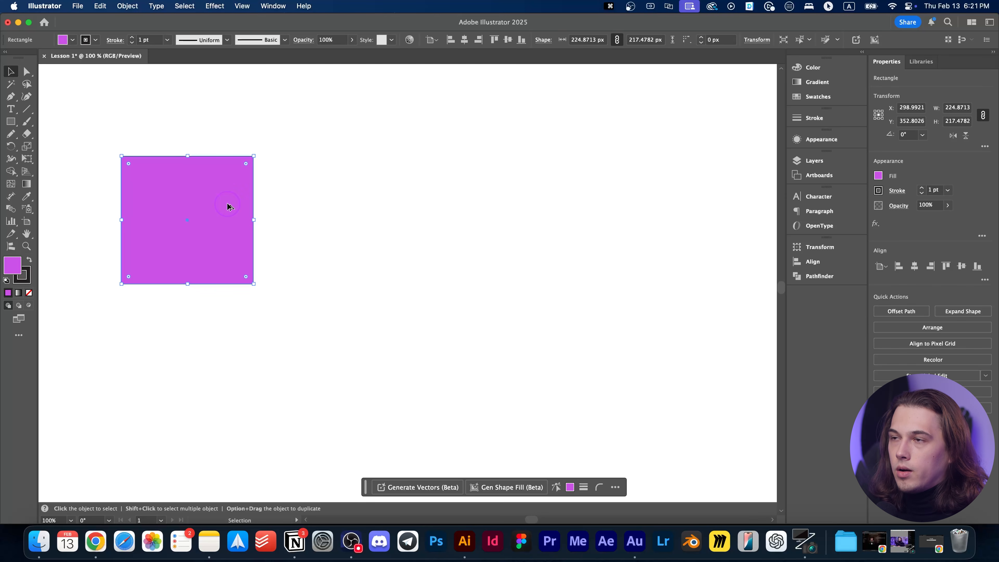
left_click_drag(227, 206, 378, 206)
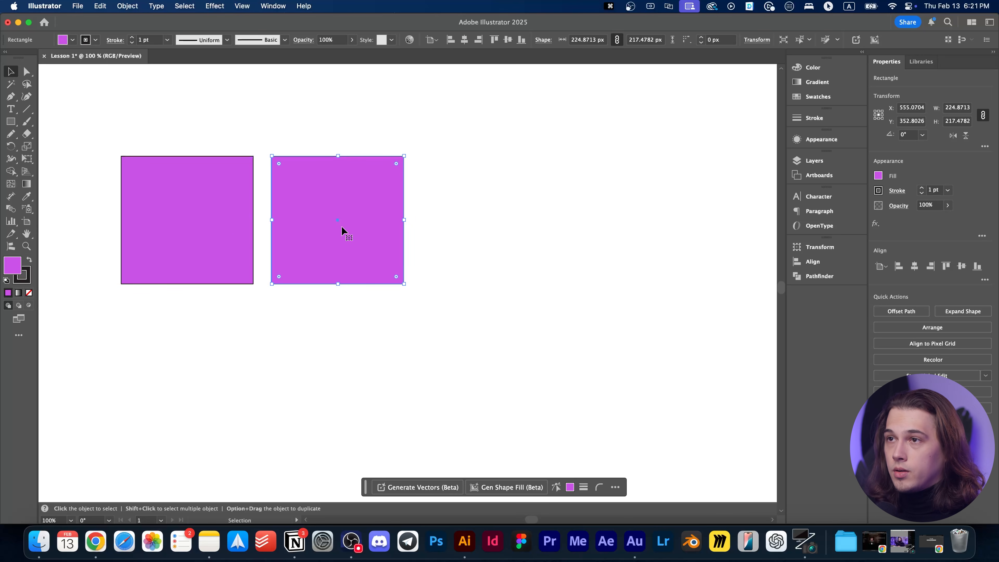
Try shrinking the original rectangle from its upper-right corner, undo the resize, and select and deselect the duplicate
left_click(215, 220)
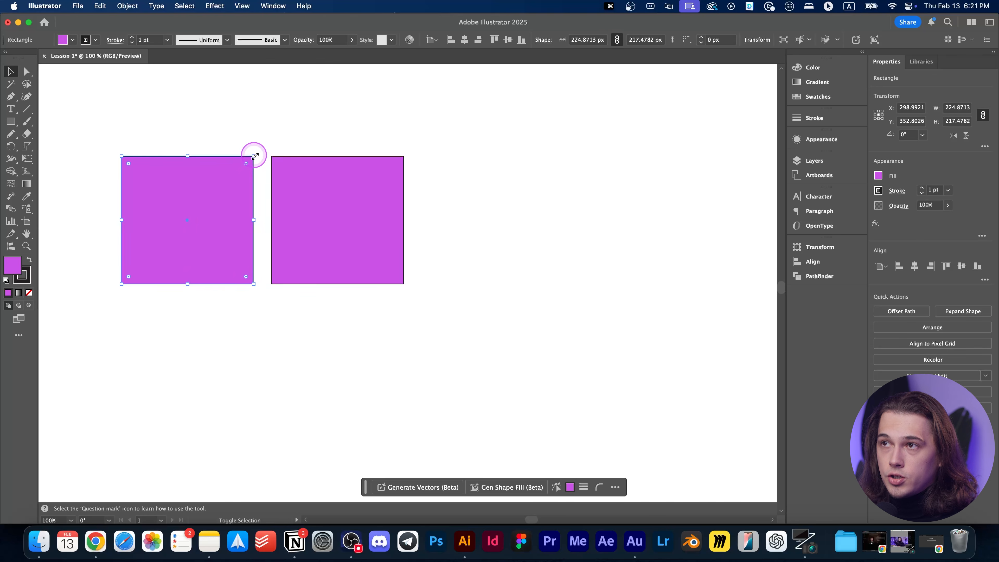
left_click_drag(254, 155, 214, 189)
key("super+z")
left_click(329, 193)
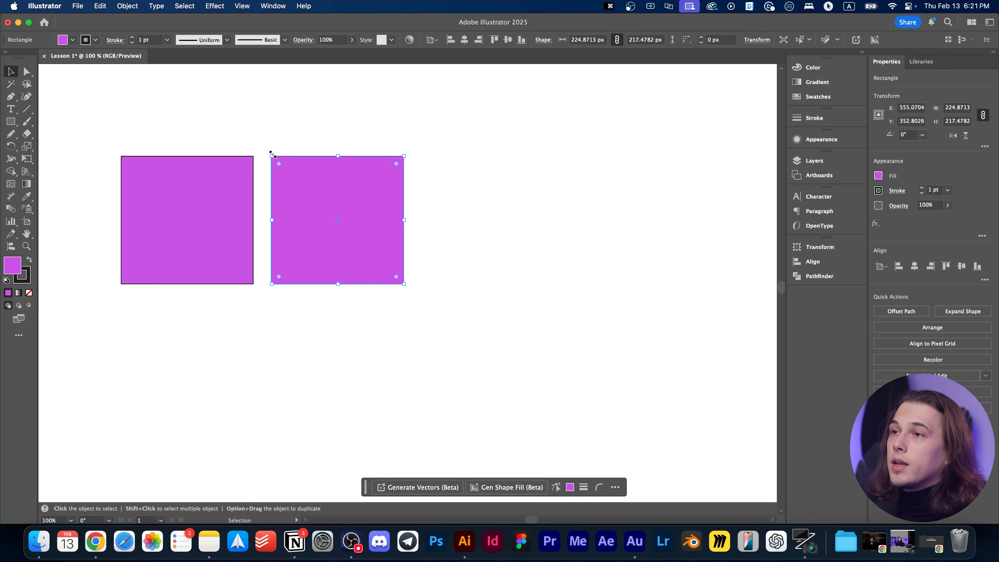
left_click(310, 120)
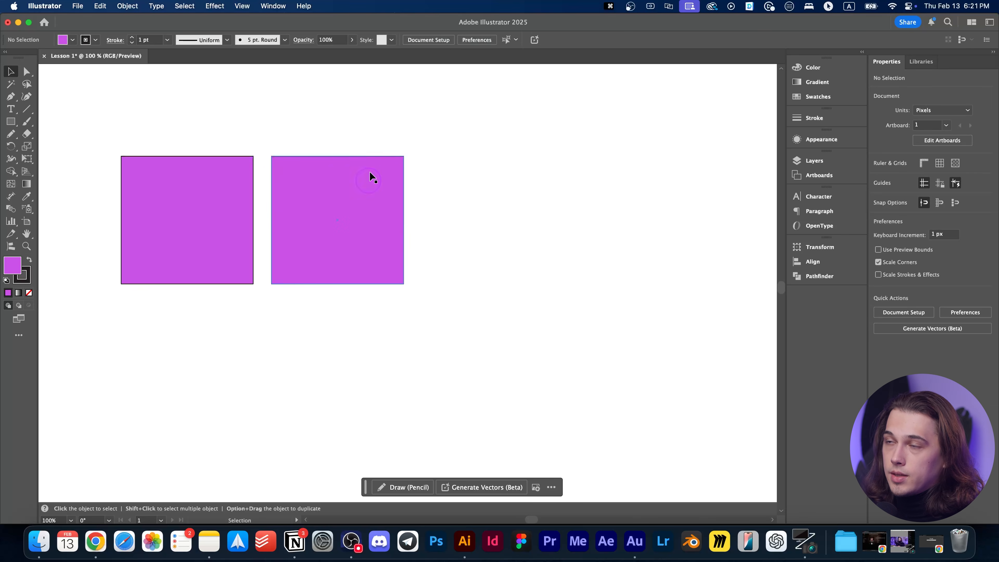
Select the duplicate rectangle, open the Color Picker for its fill, and place the dialog clear of both rectangles
left_click(327, 180)
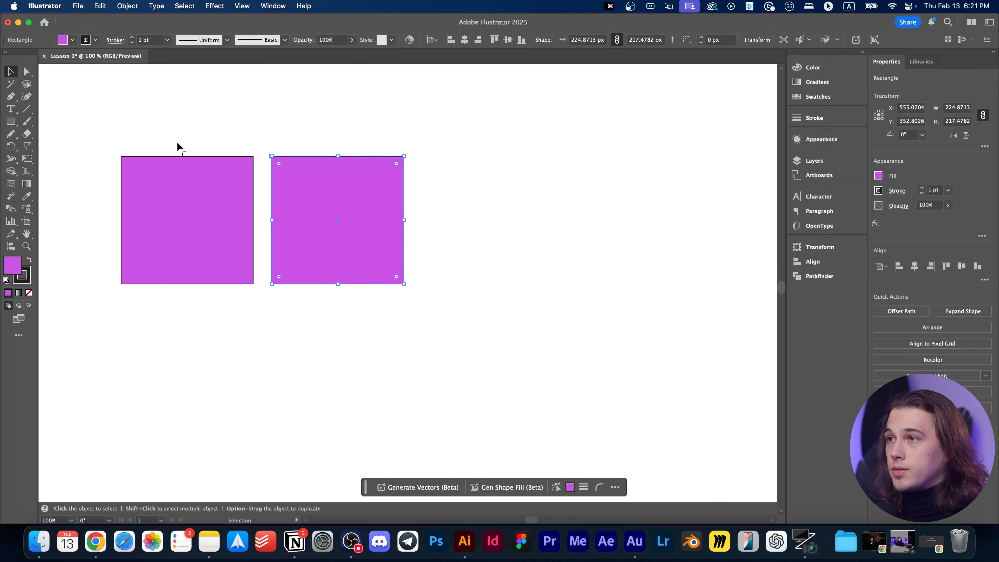
double_click(13, 267)
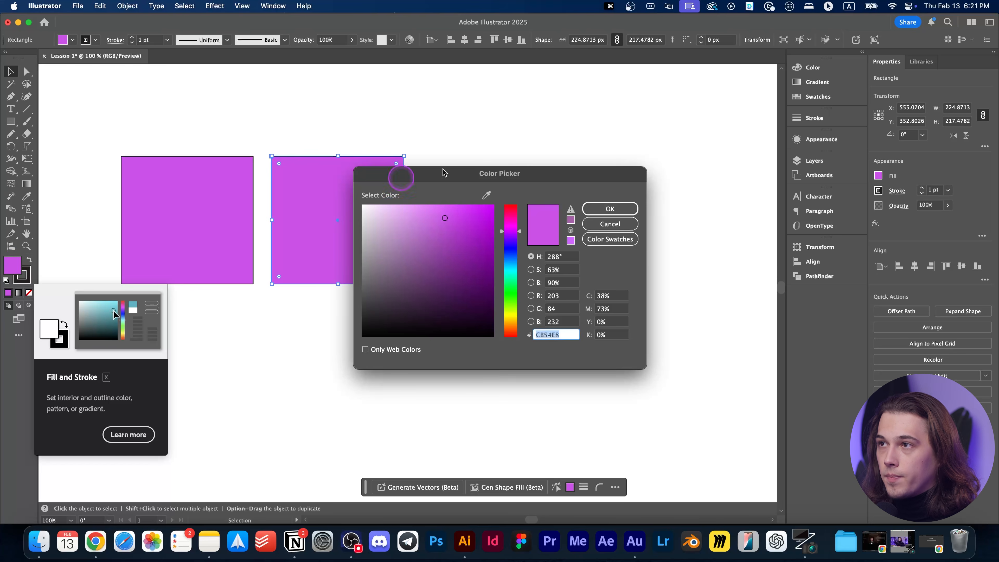
left_click_drag(476, 174, 565, 105)
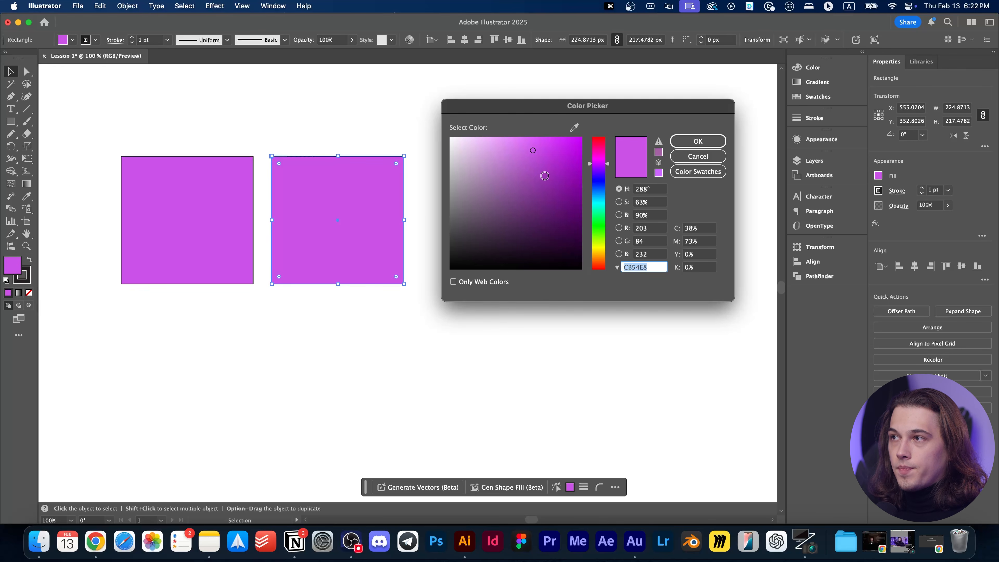
Examine the Color Picker's spectrum views for saturation, brightness, red, green and blue, and return to the hue view
left_click(619, 202)
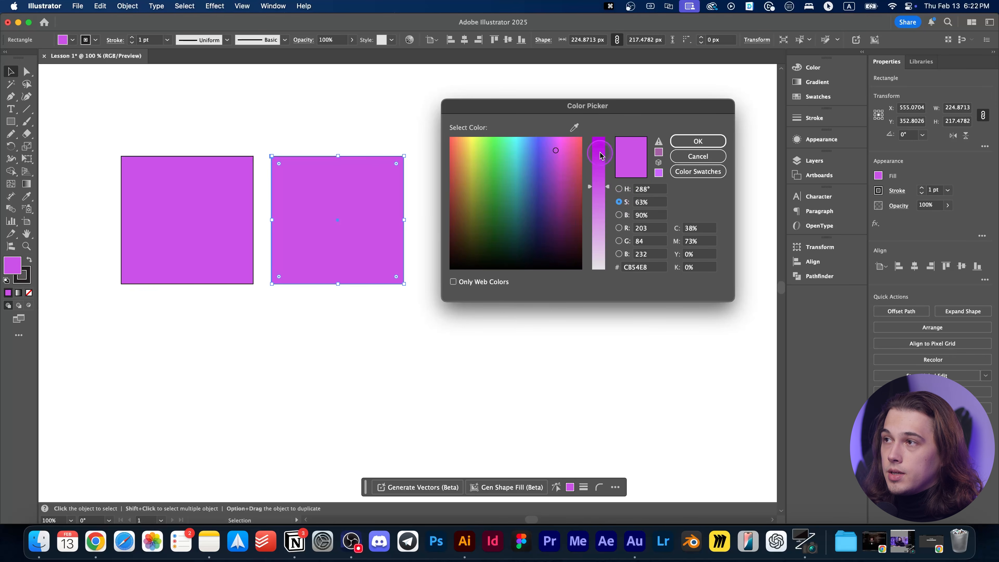
left_click(619, 215)
left_click(619, 228)
left_click(619, 240)
left_click(619, 254)
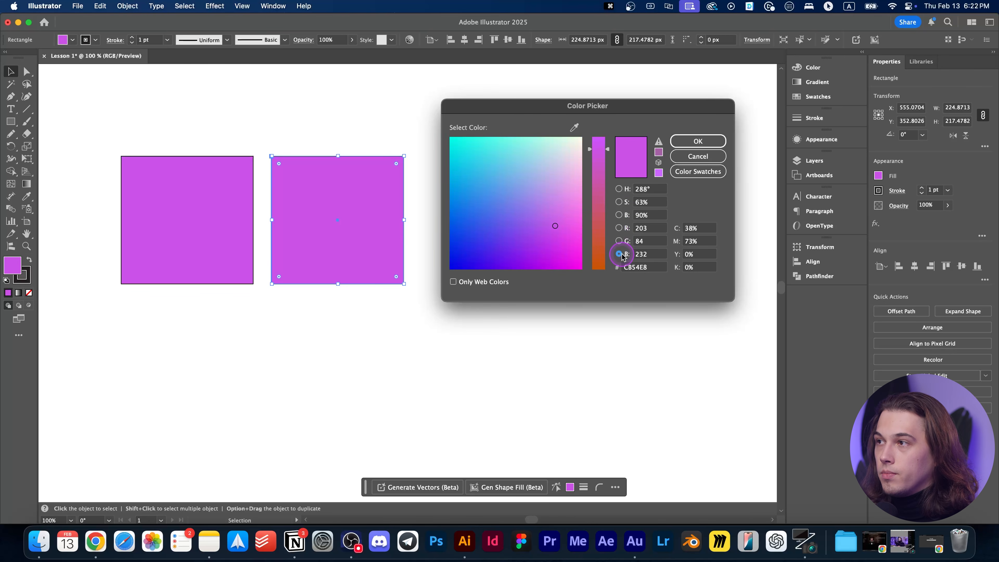
left_click(619, 189)
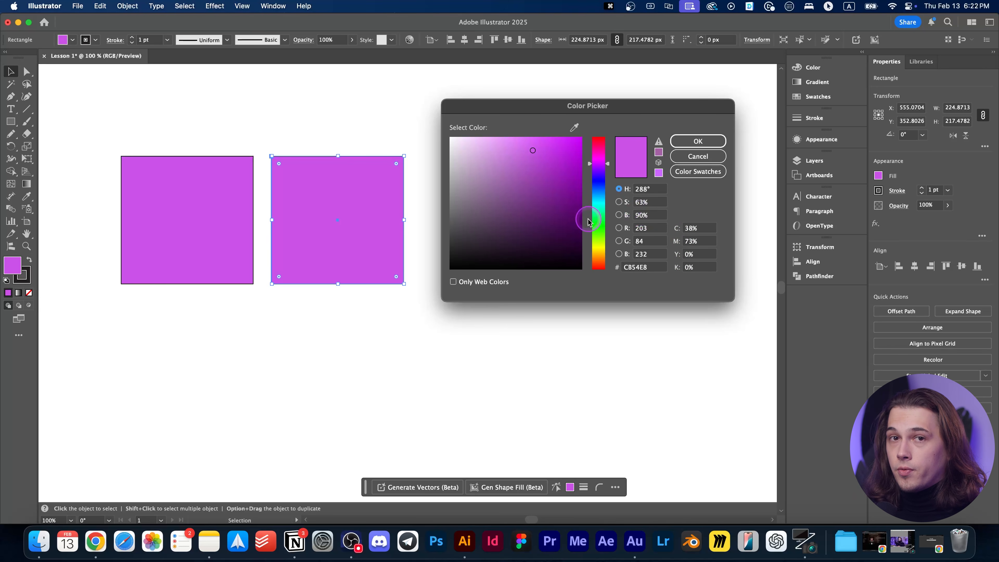
left_click(618, 202)
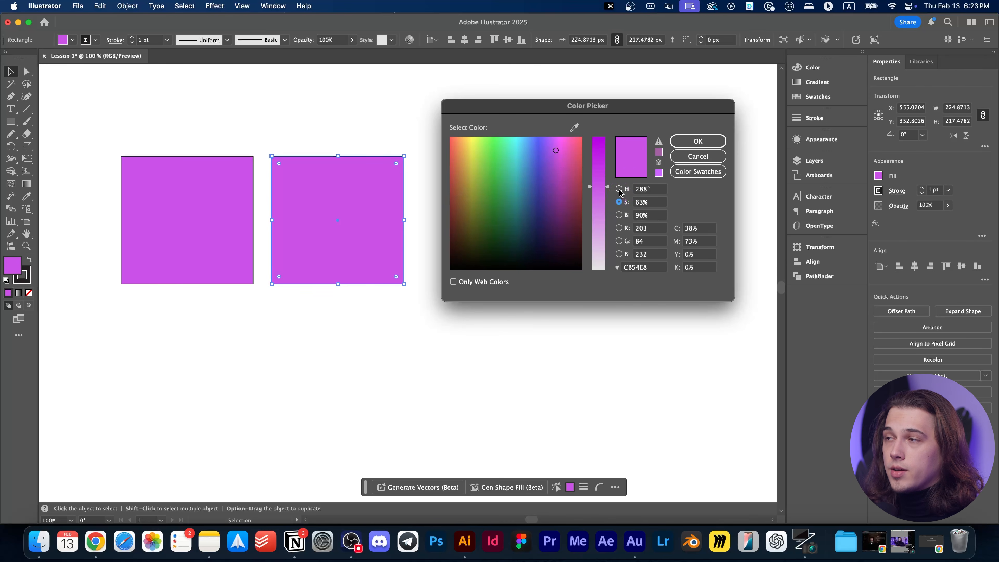
left_click(619, 189)
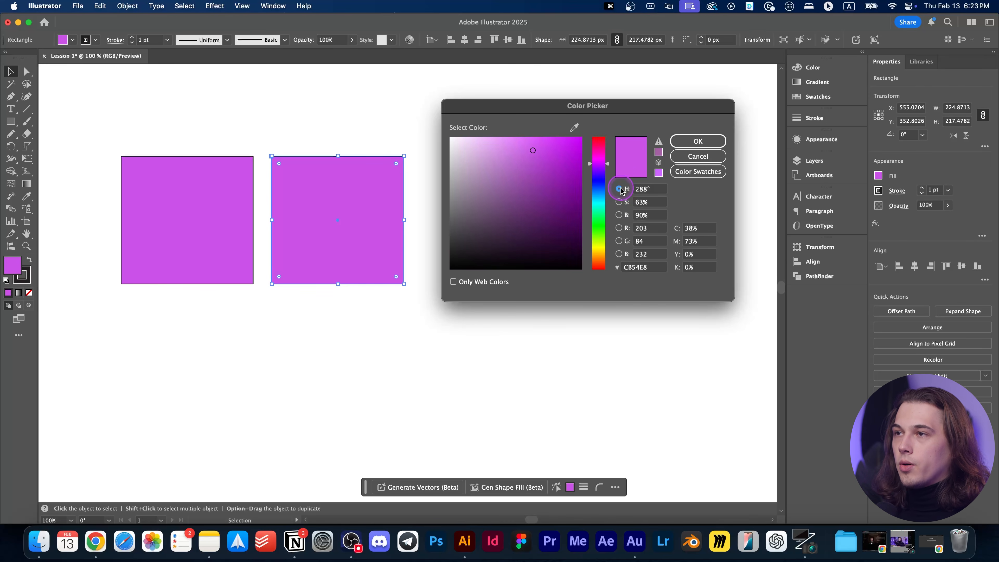
Change the selected rectangle's fill to light blue 88C7E2, apply the color, and deselect the rectangle
left_click_drag(606, 166, 608, 194)
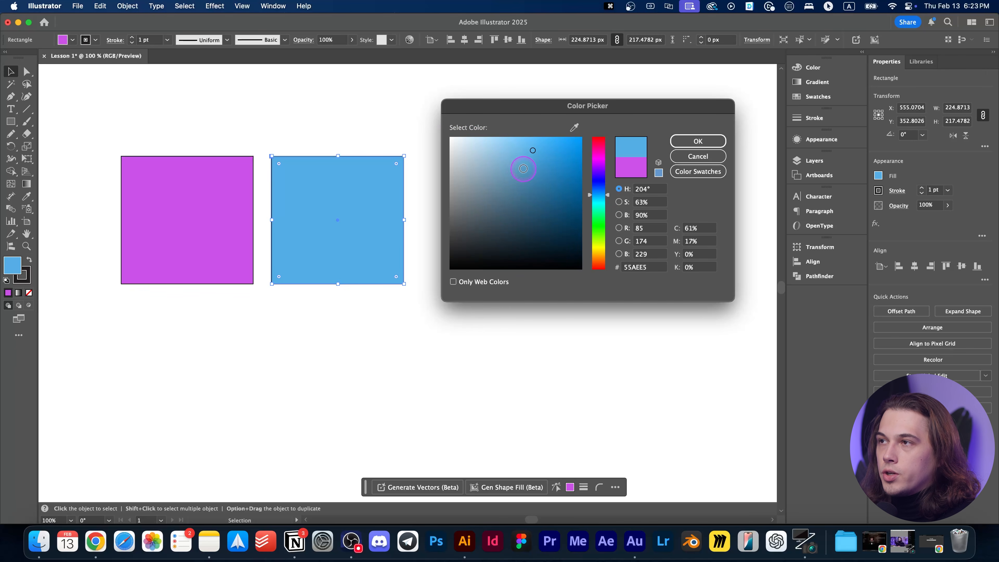
mouse_move(494, 151)
left_mouse_down()
mouse_move(445, 133)
mouse_move(442, 201)
mouse_move(420, 127)
mouse_move(431, 323)
mouse_move(415, 136)
left_mouse_up()
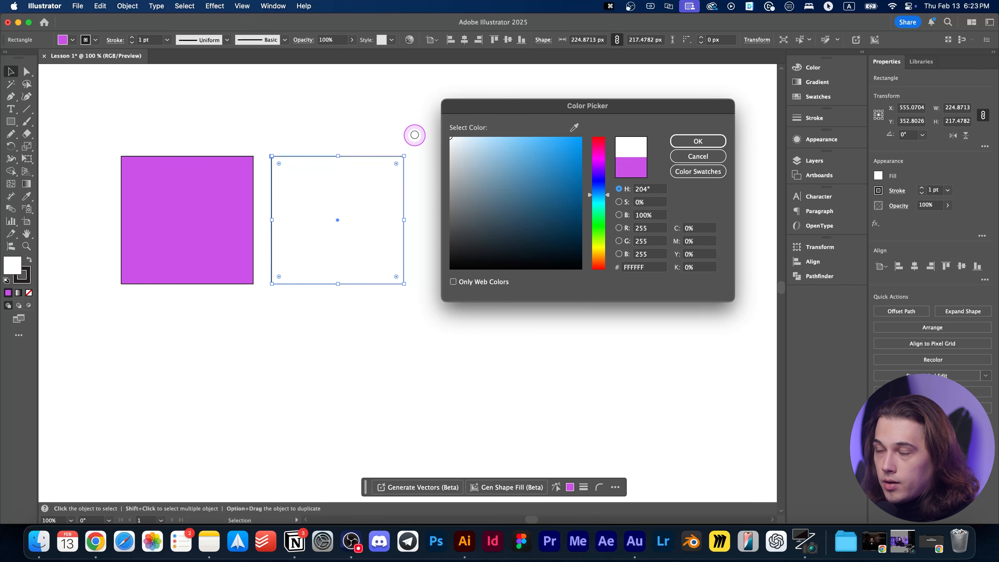
mouse_move(416, 134)
left_mouse_down()
mouse_move(586, 126)
mouse_move(495, 104)
mouse_move(462, 123)
mouse_move(504, 161)
mouse_move(475, 169)
mouse_move(472, 232)
mouse_move(531, 169)
mouse_move(479, 152)
mouse_move(472, 220)
mouse_move(517, 218)
mouse_move(544, 196)
mouse_move(495, 172)
mouse_move(530, 172)
mouse_move(533, 163)
mouse_move(503, 152)
left_mouse_up()
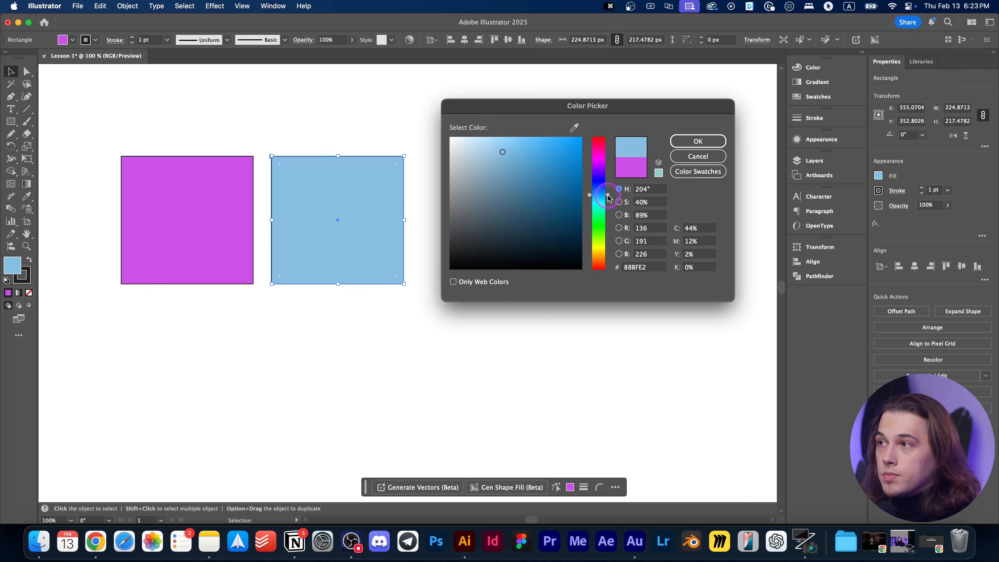
left_click_drag(608, 199, 608, 196)
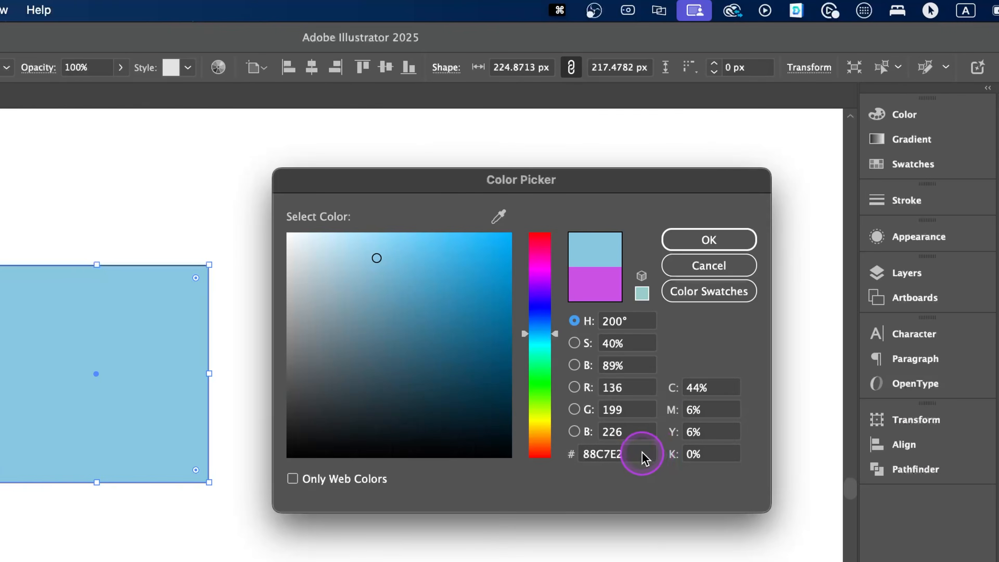
left_click(628, 271)
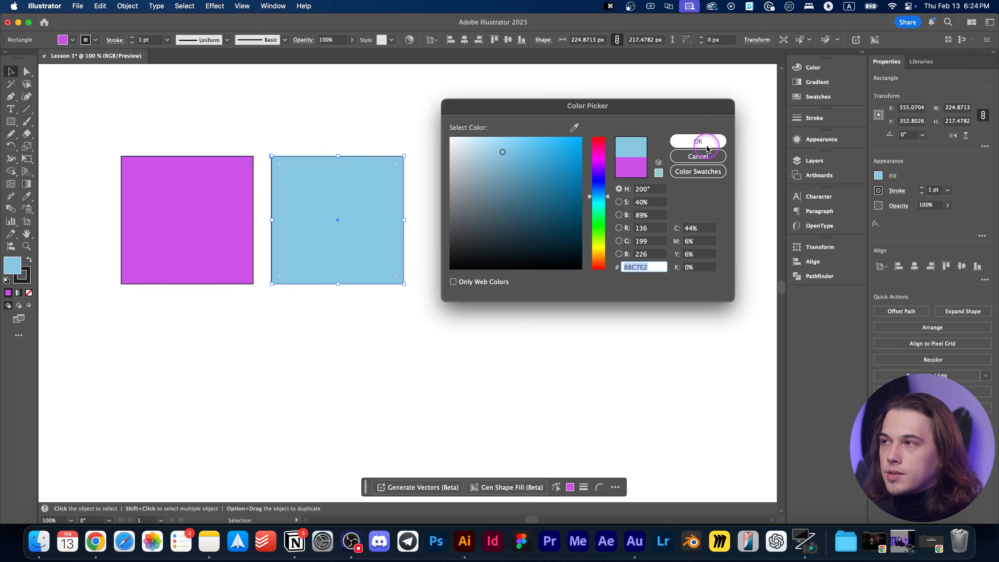
left_click(698, 141)
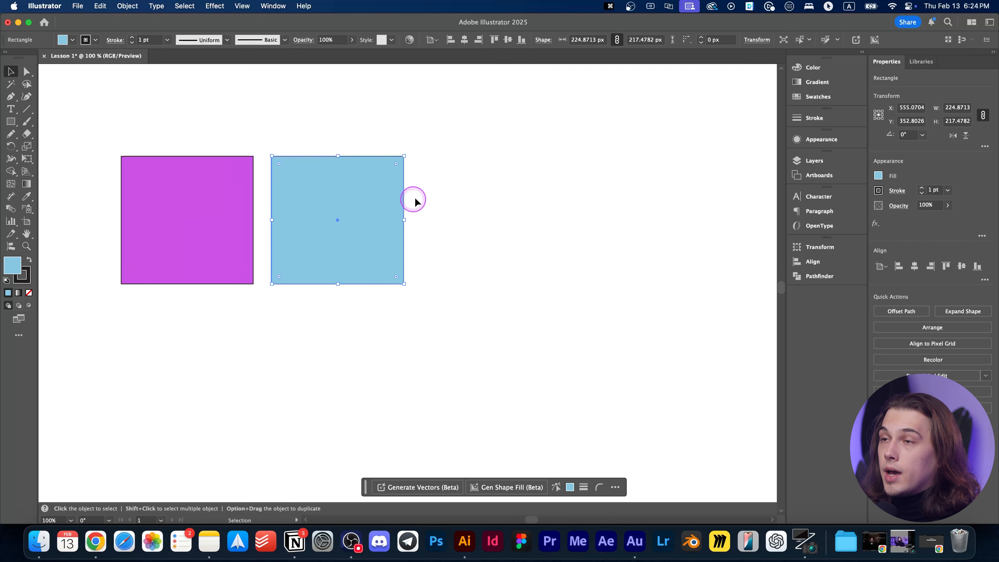
left_click(329, 110)
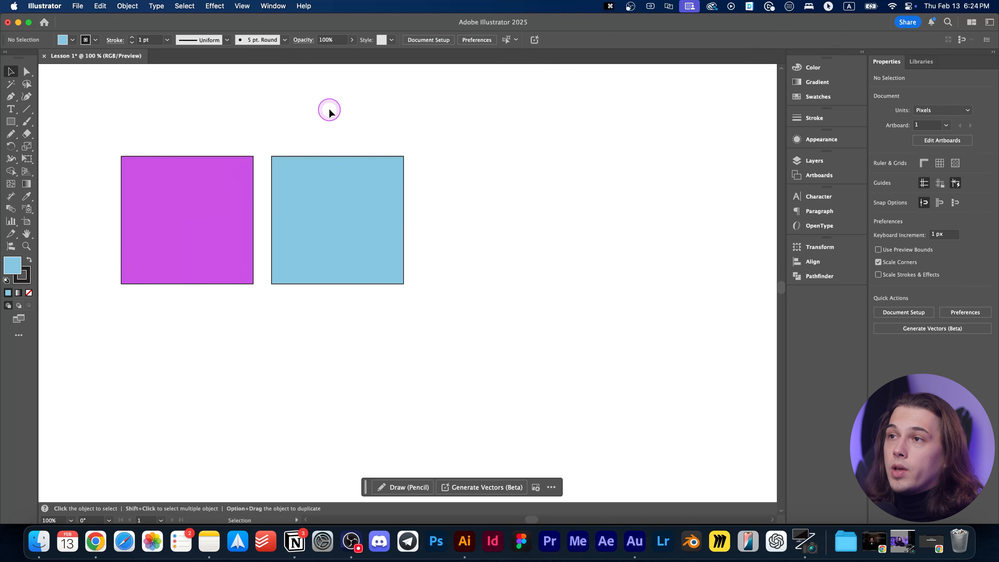
Shrink the blue rectangle proportionally to about 128 by 124 px and shift it slightly toward the purple one
left_click(191, 194)
left_click(346, 173)
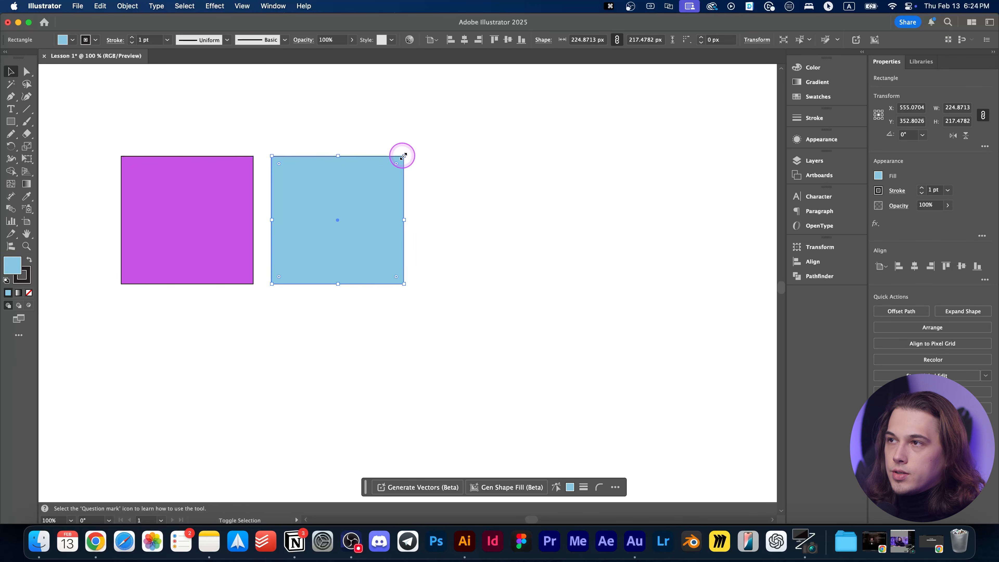
left_click_drag(403, 156, 345, 214)
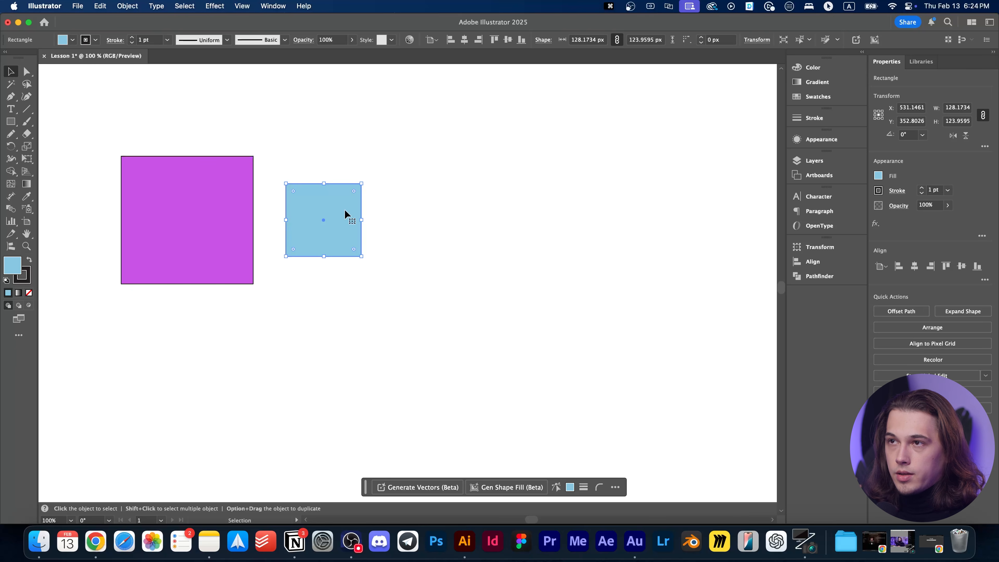
left_click(347, 152)
Duplicate the small blue rectangle horizontally to its right with a small gap, and deselect the copy
scroll(292, 187, "up", 6)
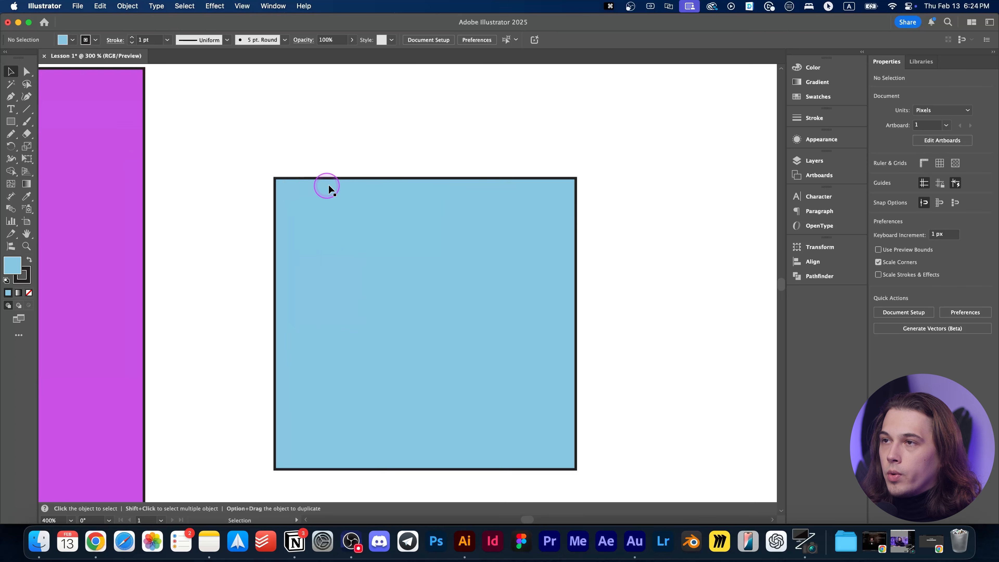
left_click_drag(414, 166, 356, 136)
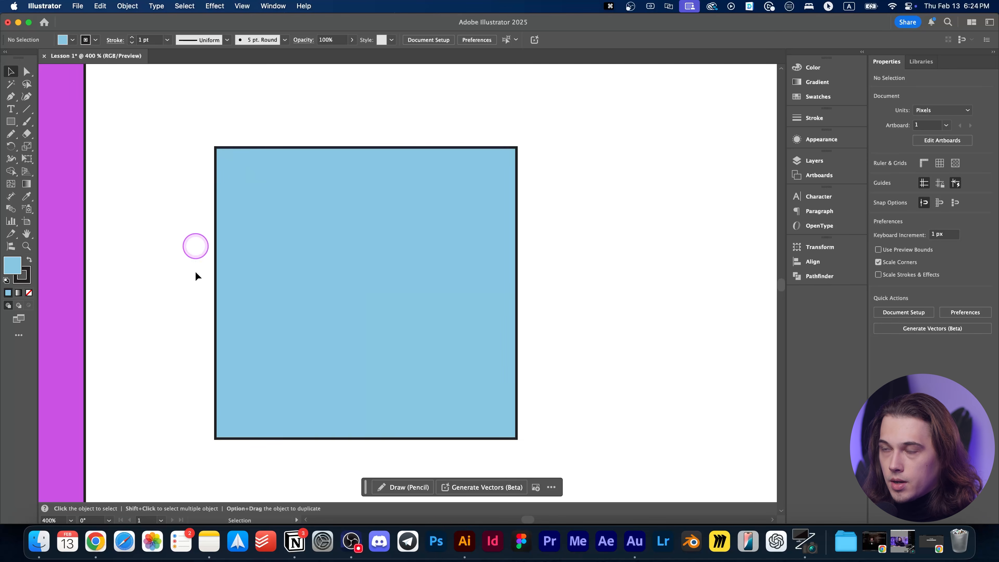
scroll(252, 187, "down", 1)
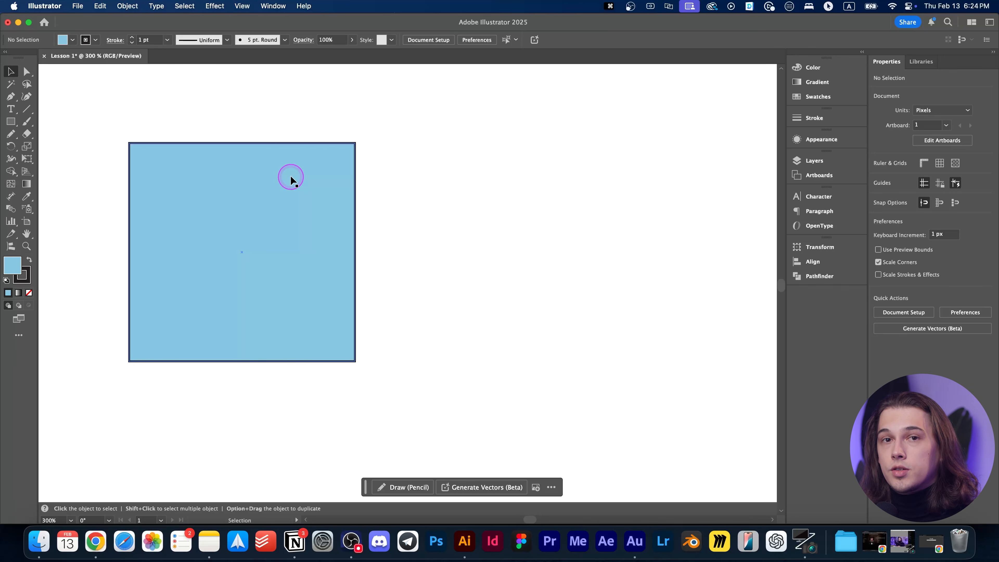
left_click_drag(291, 177, 367, 170)
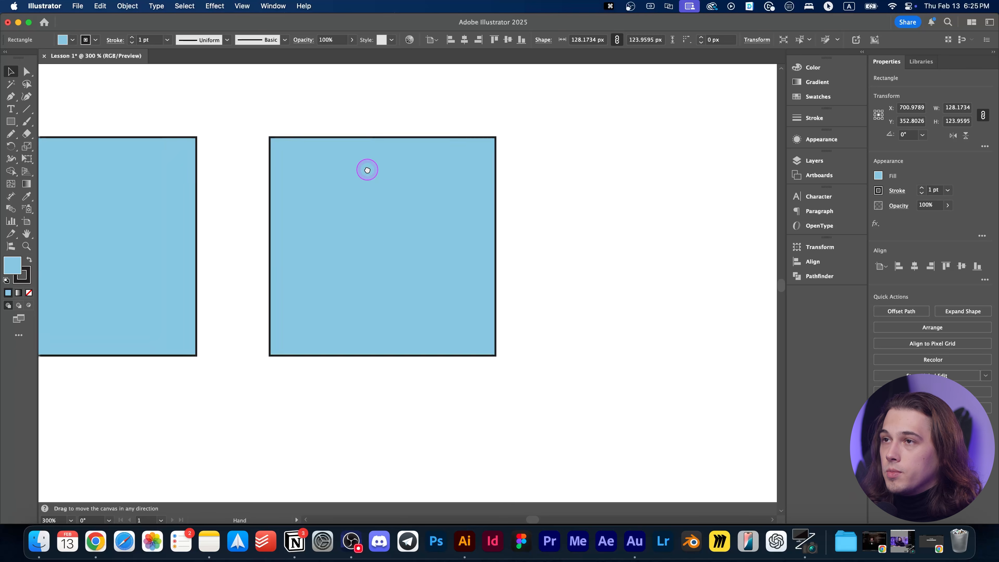
left_click(359, 94)
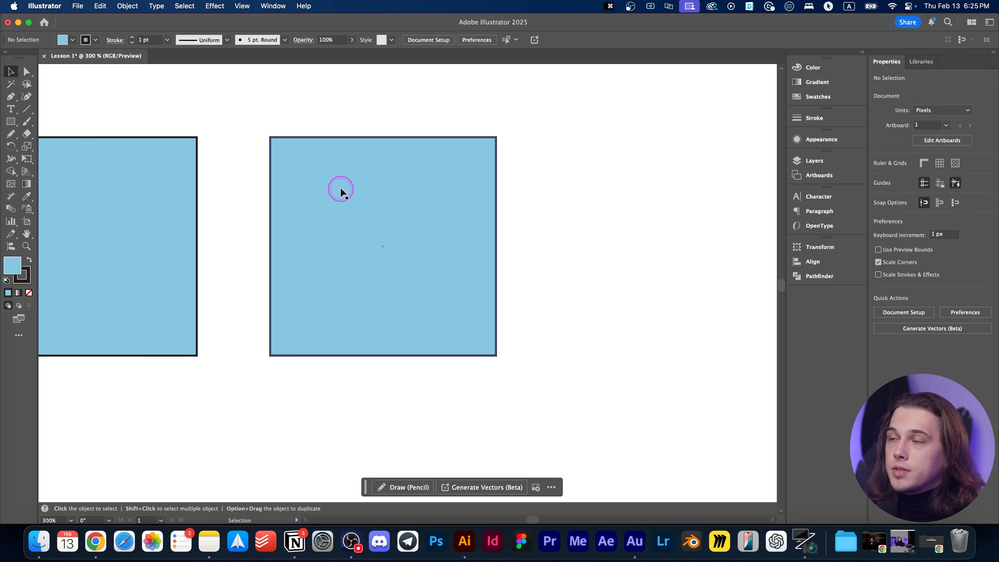
scroll(279, 207, "down", 5)
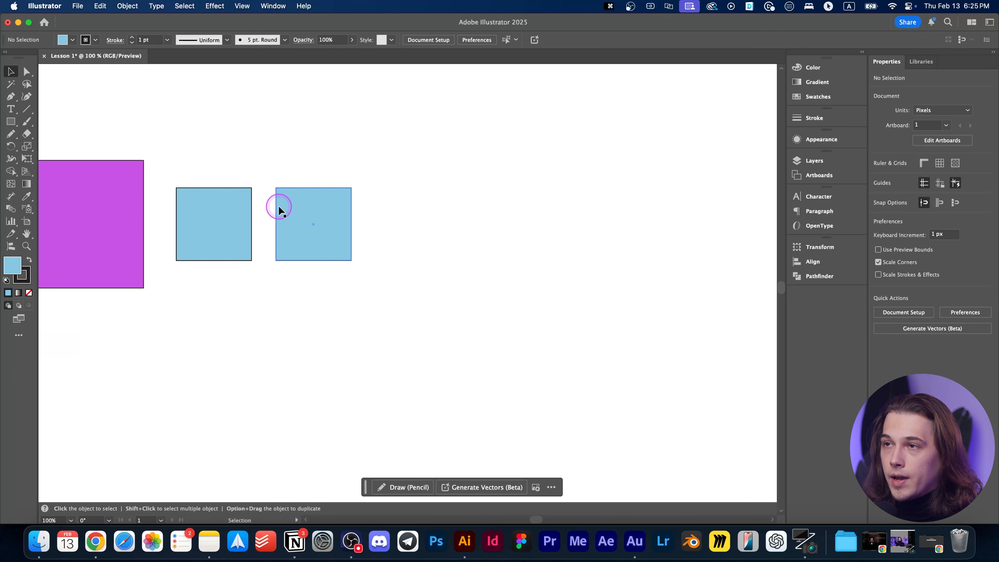
left_click_drag(203, 161, 354, 167)
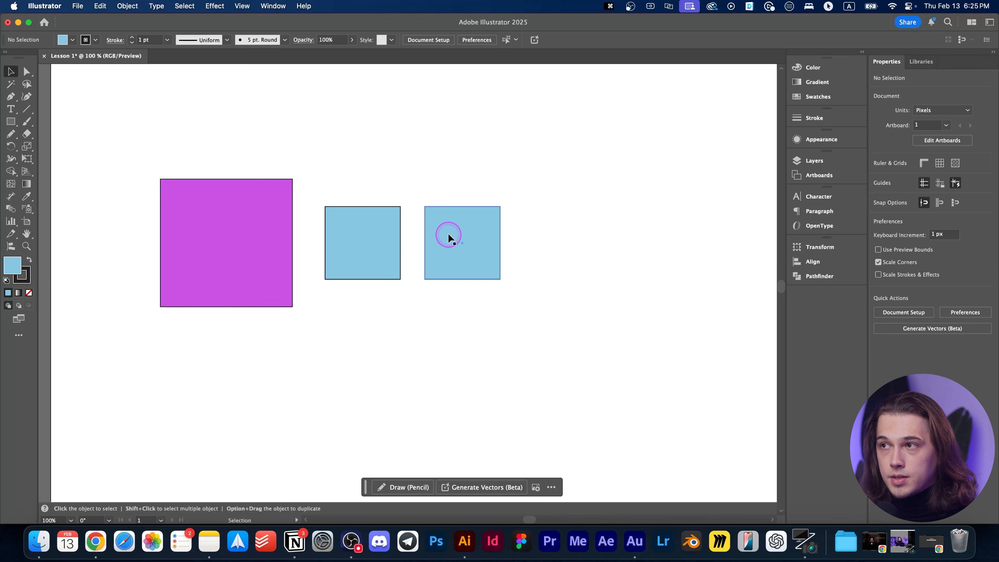
left_click(448, 234)
left_click(297, 149)
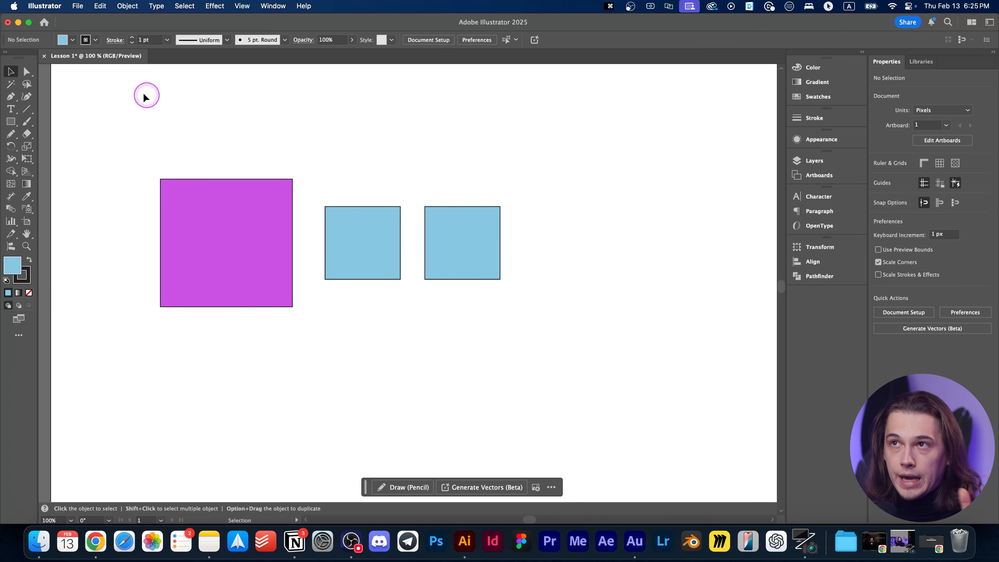
With nothing selected, set the default stroke to dark blue and fill to teal, and select and deselect the right blue rectangle
left_click(94, 40)
left_click(78, 89)
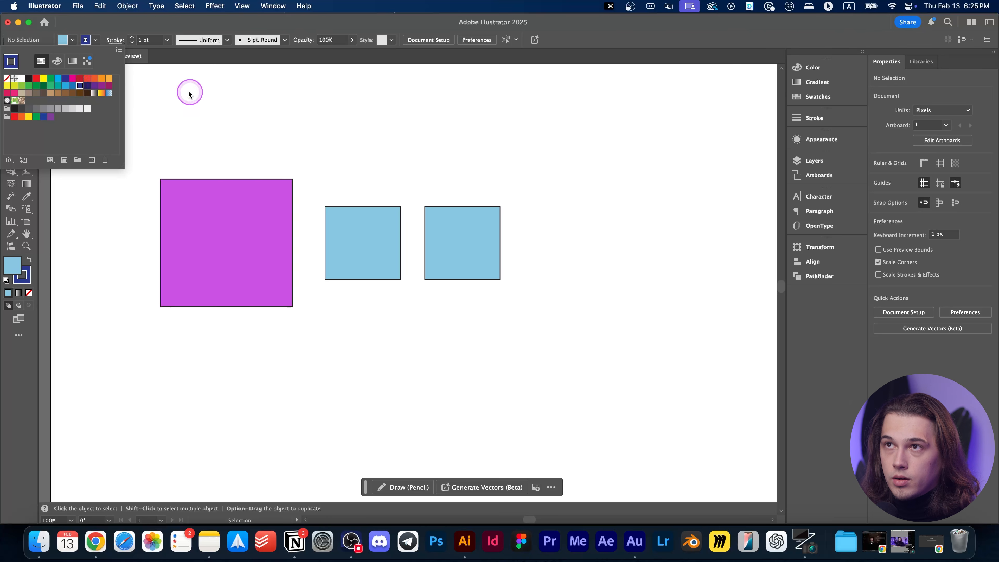
left_click(73, 40)
left_click(65, 86)
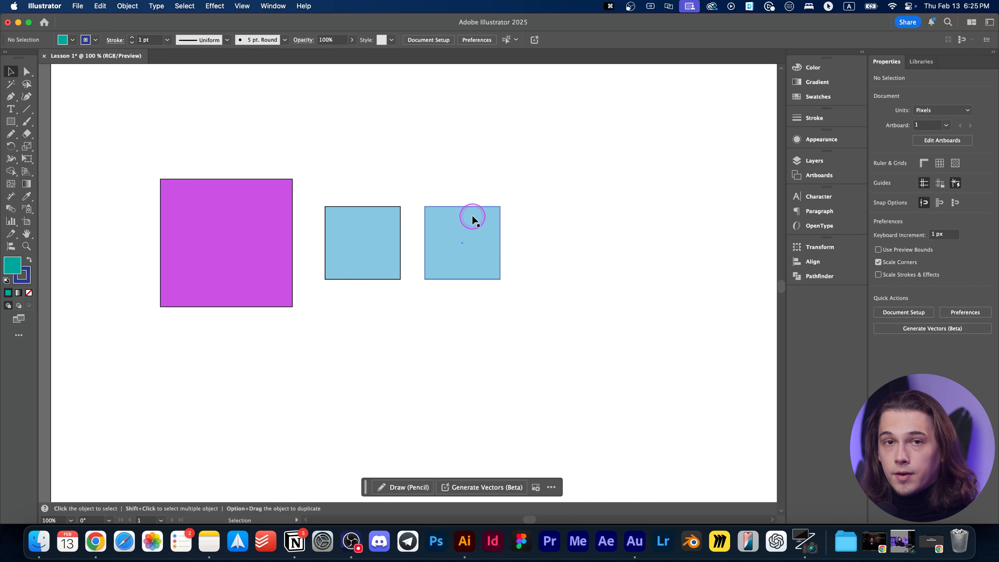
left_click(485, 232)
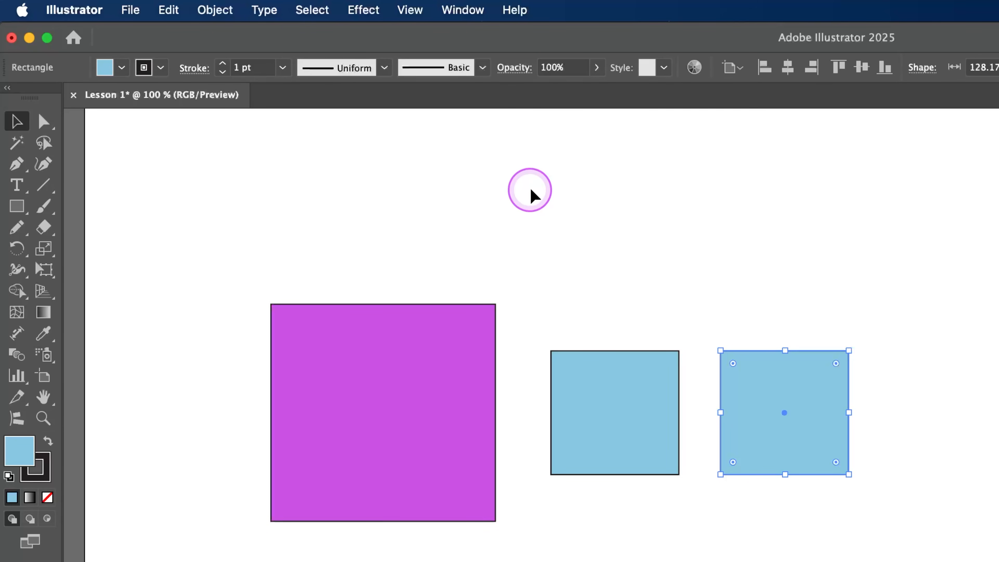
left_click(558, 191)
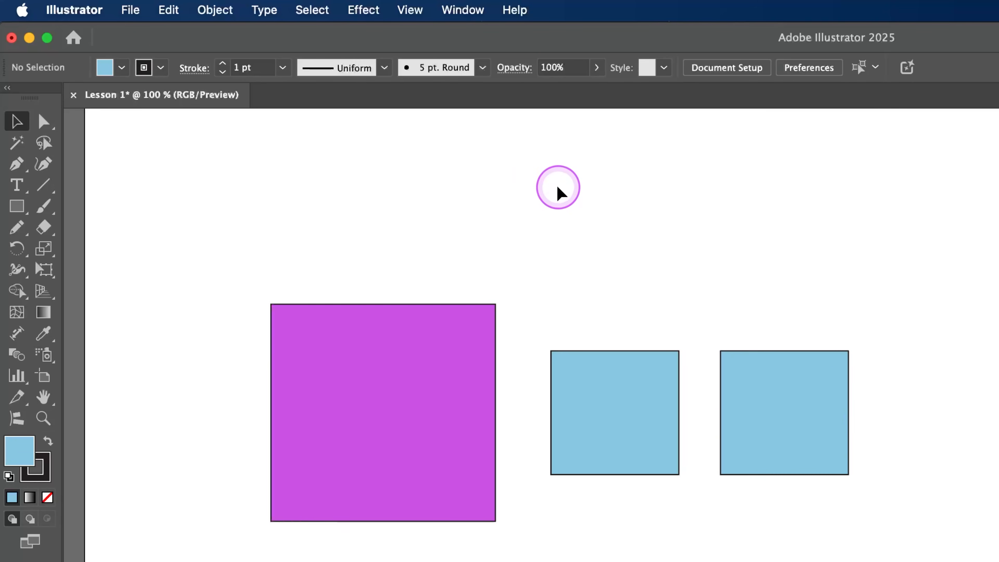
With nothing selected, set the default fill to magenta, draw a test rectangle above the blue ones, and undo it
left_click(121, 68)
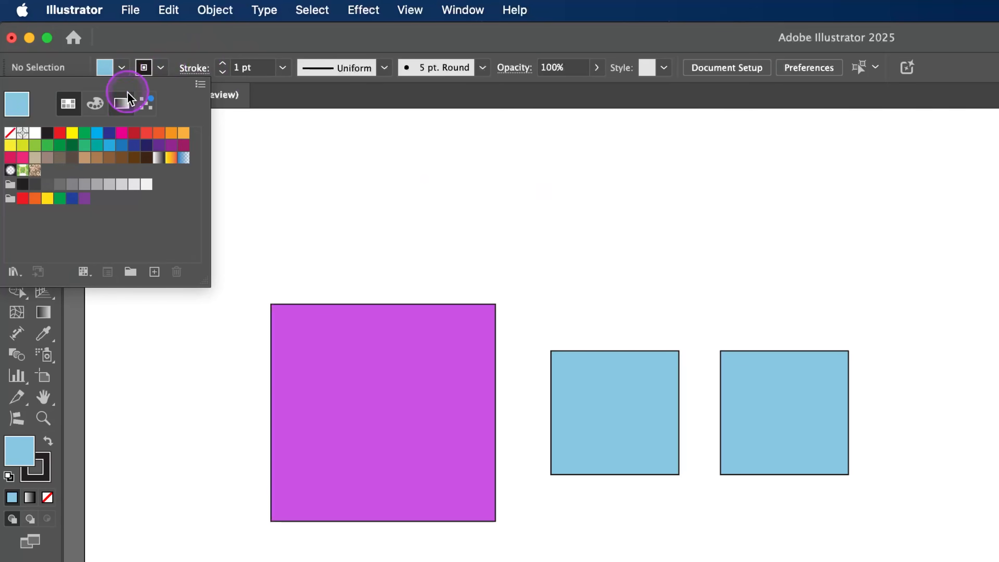
left_click(122, 133)
left_click(292, 49)
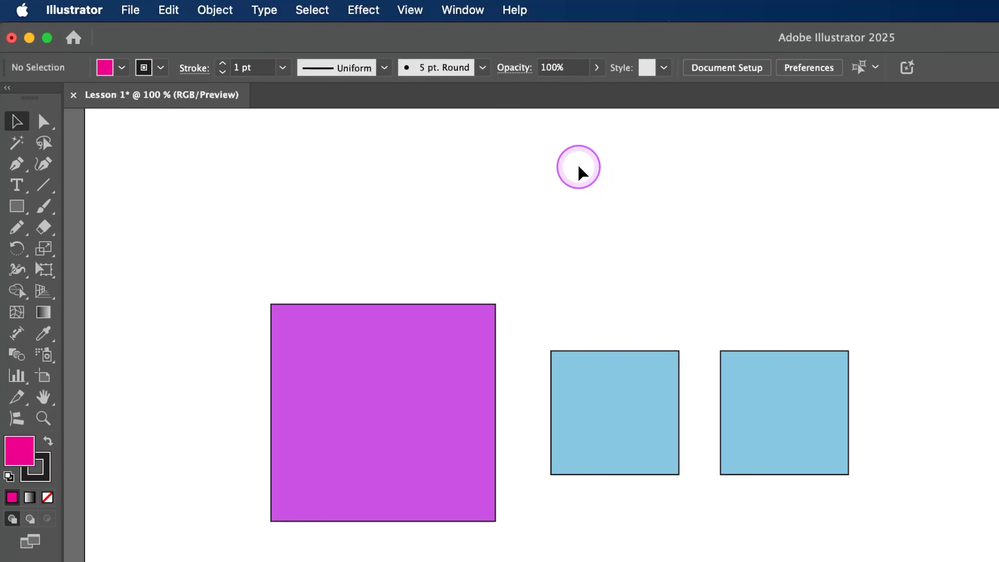
key("m")
left_click_drag(776, 167, 963, 310)
key("super+z")
key("v")
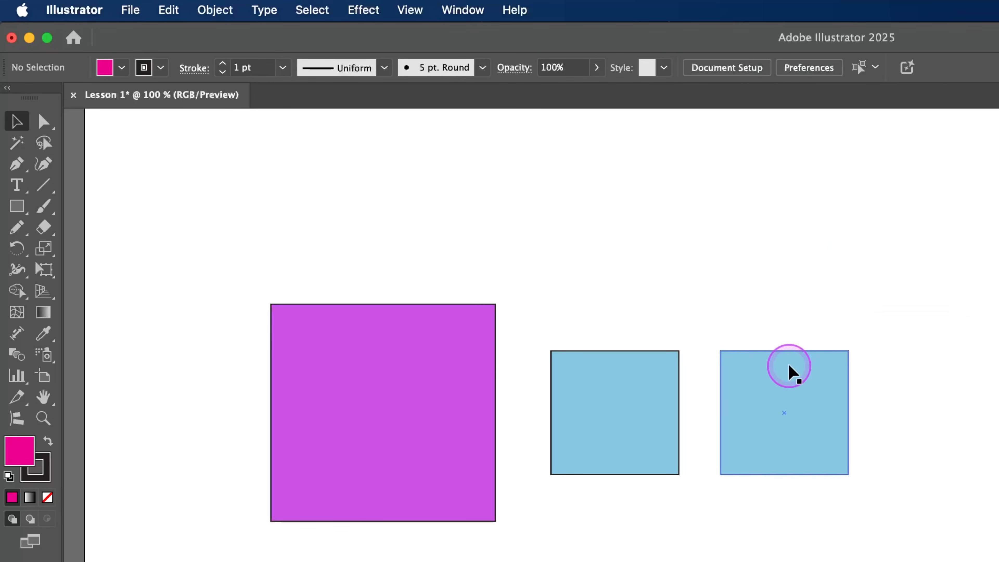
Select the right blue rectangle, try thicker stroke weights, and set its stroke to 5 pt
left_click(804, 365)
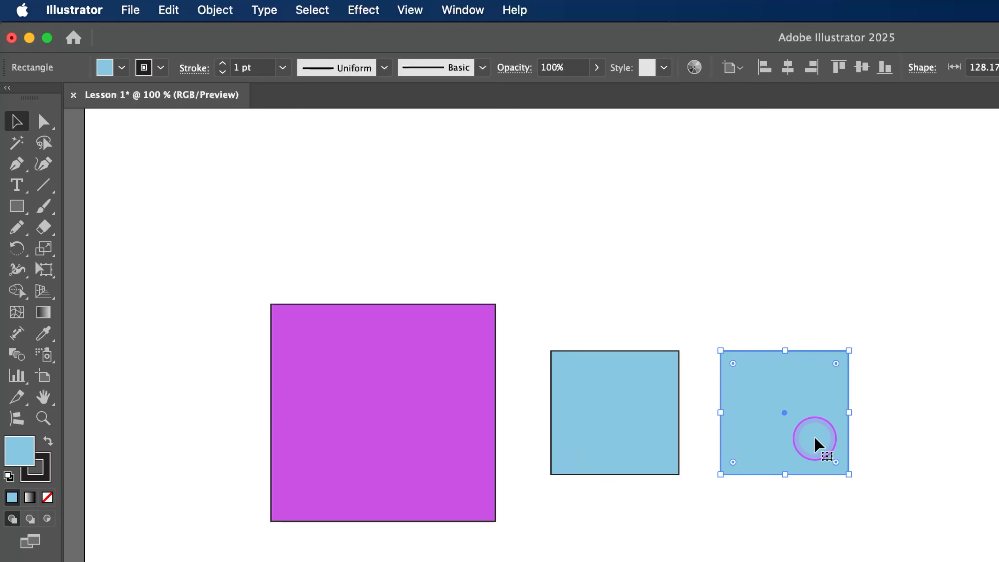
scroll(816, 439, "up", 3)
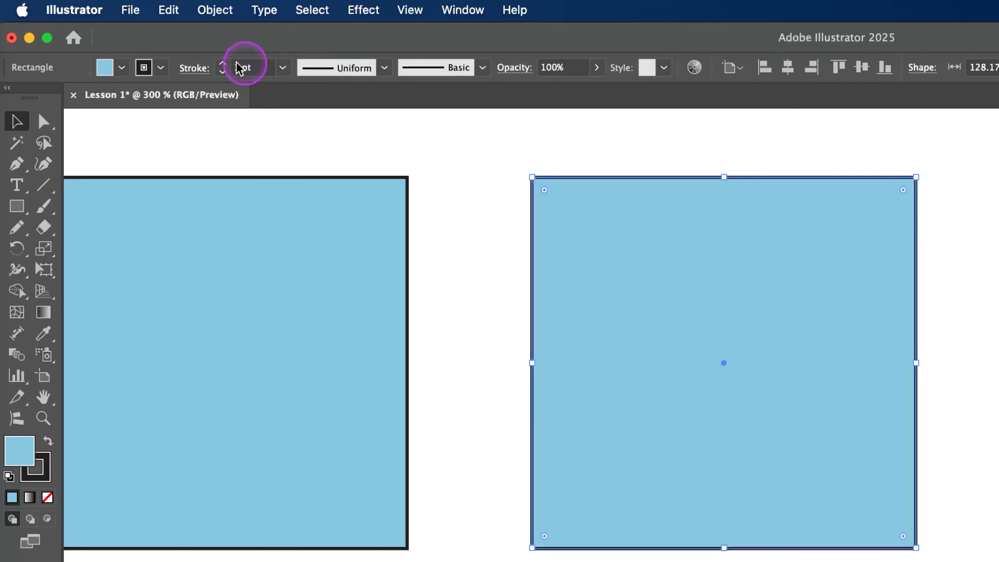
left_click(223, 64)
left_click(223, 64)
left_click(223, 64)
left_click(223, 64)
left_click(224, 64)
left_click(224, 65)
left_click(224, 65)
left_click(224, 65)
left_click(224, 72)
left_click(224, 72)
left_click(223, 72)
left_click(223, 72)
left_click(248, 72)
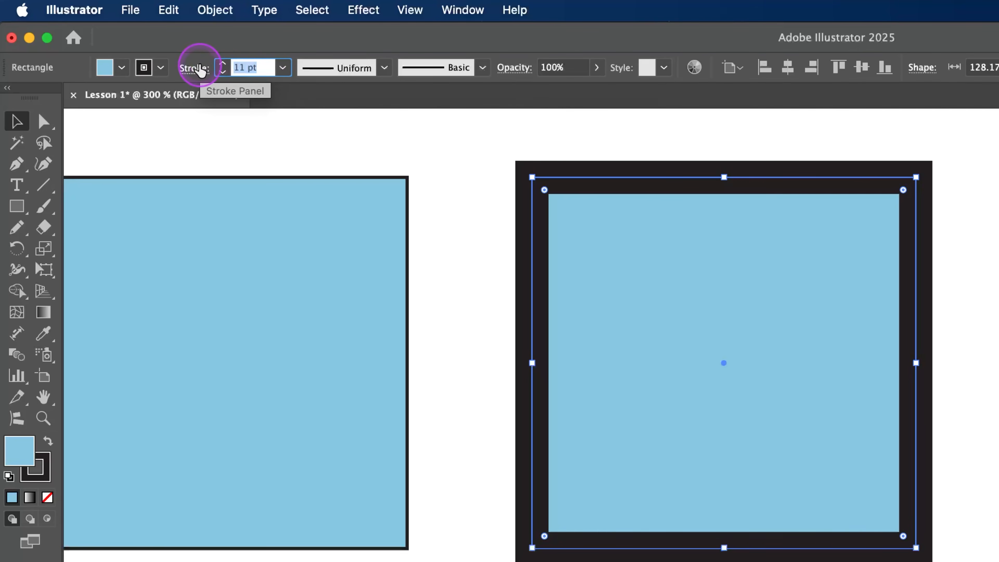
type("5")
key("Tab")
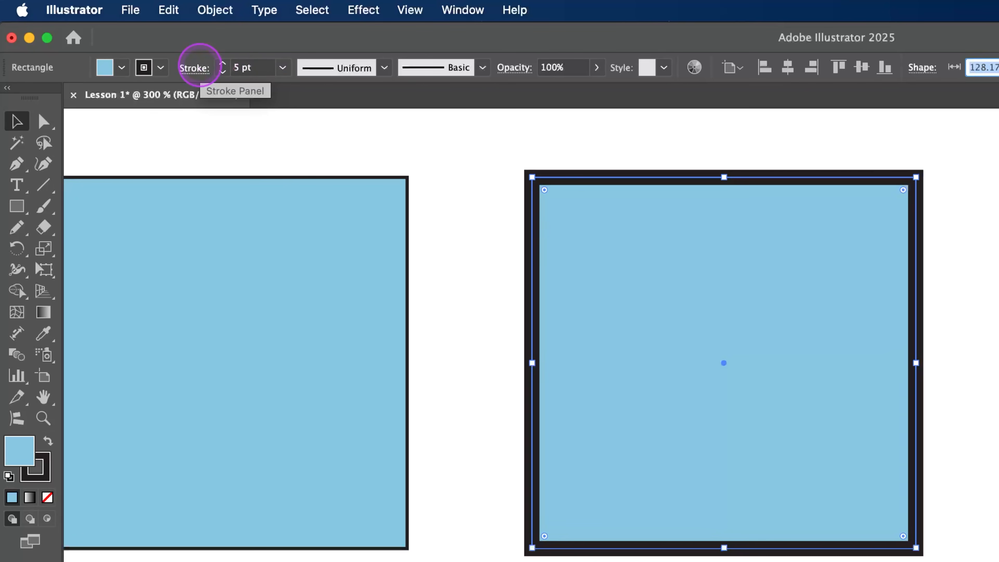
Examine the preset stroke weights and the stroke color swatches for the selected rectangle
left_click(271, 68)
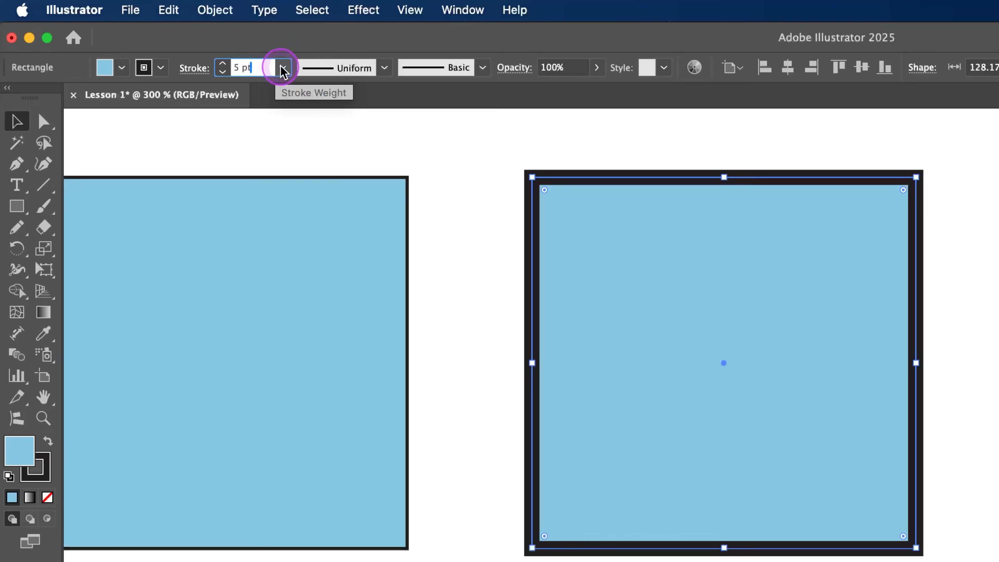
left_click(282, 67)
left_click(283, 67)
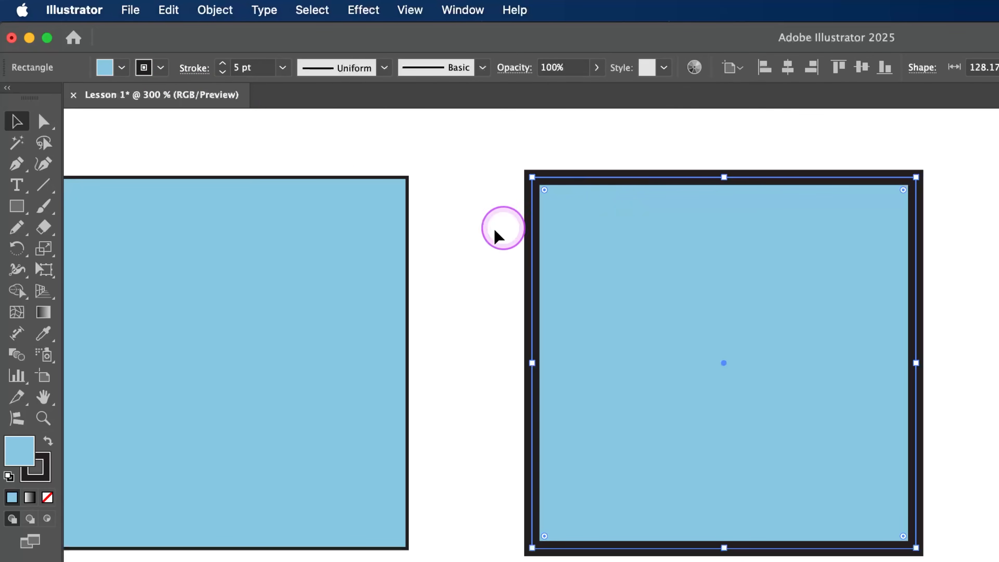
left_click(160, 69)
left_click(156, 67)
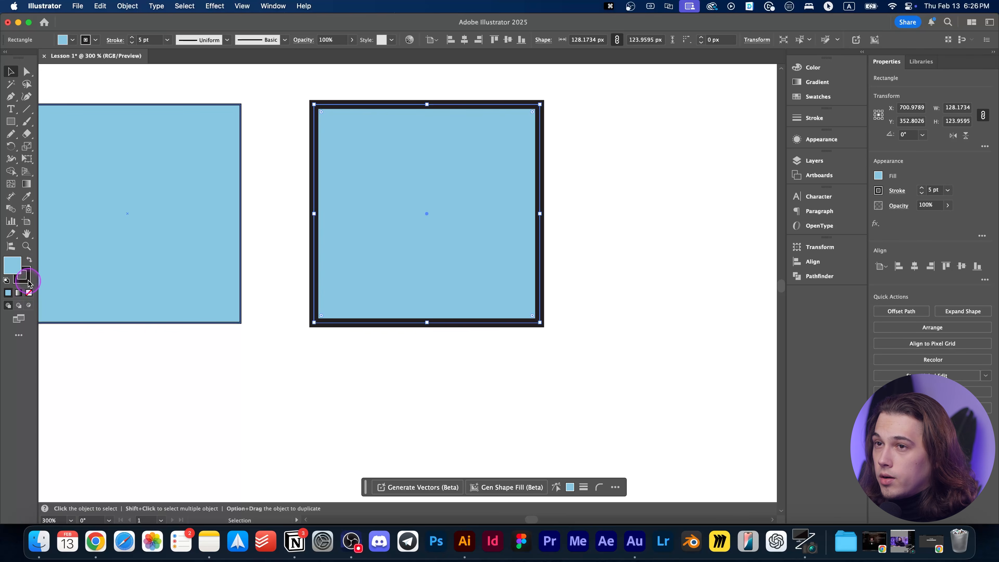
Recolor the right rectangle's stroke with the Color Picker, sampling its blue fill and choosing the darker shade 66ADC6
double_click(27, 284)
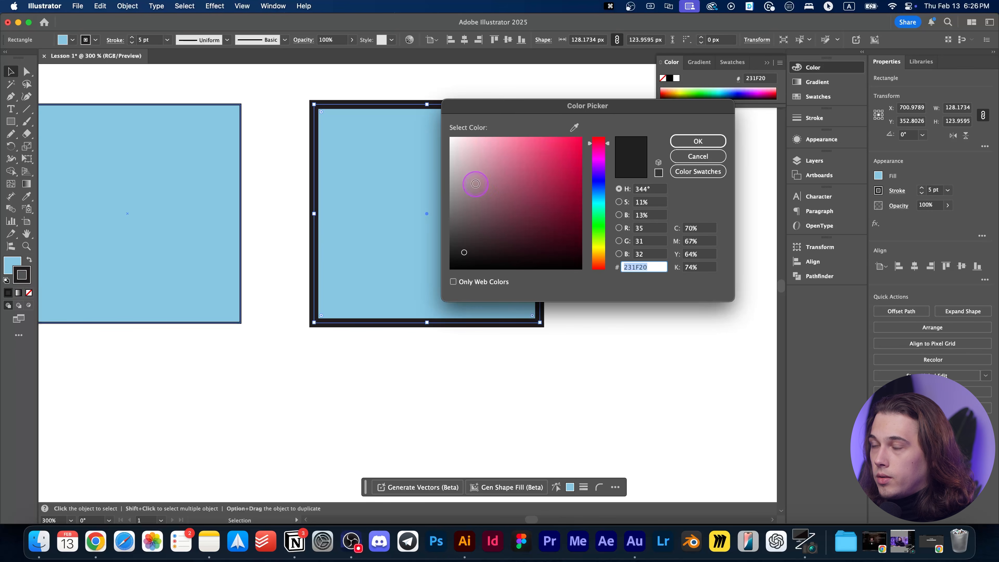
left_click_drag(507, 119, 566, 139)
mouse_move(566, 184)
left_mouse_down()
mouse_move(568, 197)
mouse_move(531, 172)
mouse_move(534, 219)
mouse_move(475, 232)
mouse_move(469, 244)
left_mouse_up()
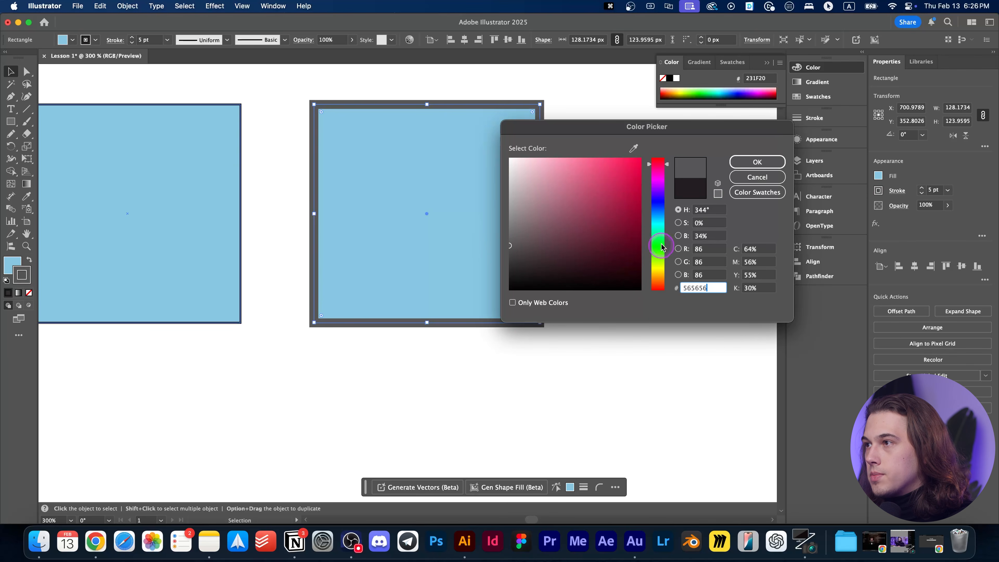
left_click_drag(660, 251, 660, 230)
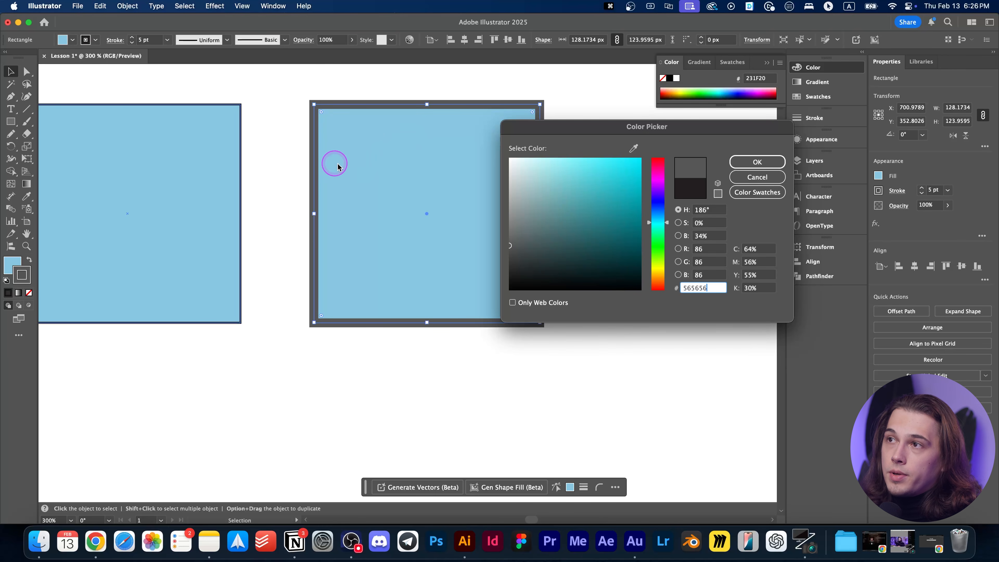
left_click(631, 149)
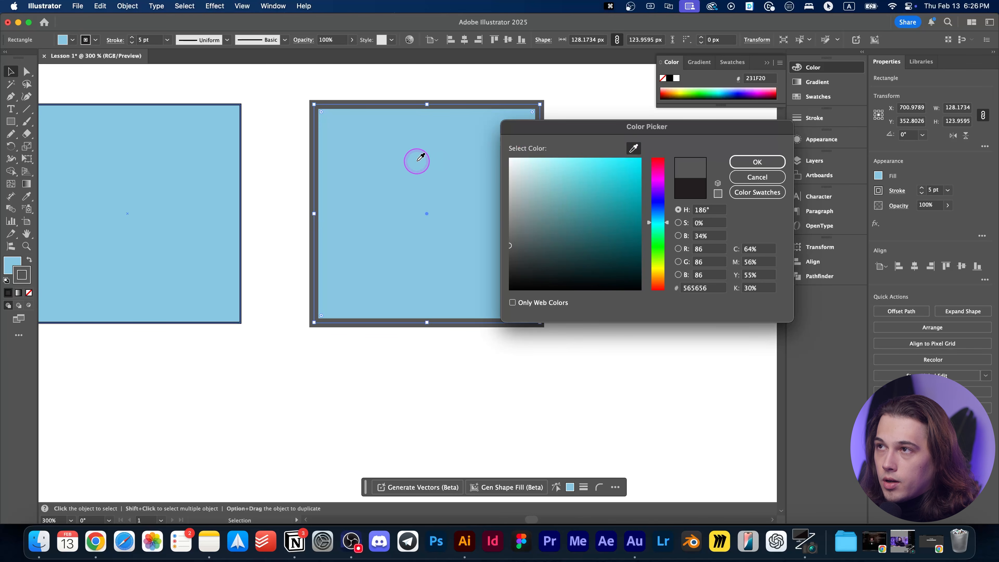
left_click(397, 169)
mouse_move(575, 179)
left_mouse_down()
mouse_move(564, 178)
mouse_move(573, 187)
left_mouse_up()
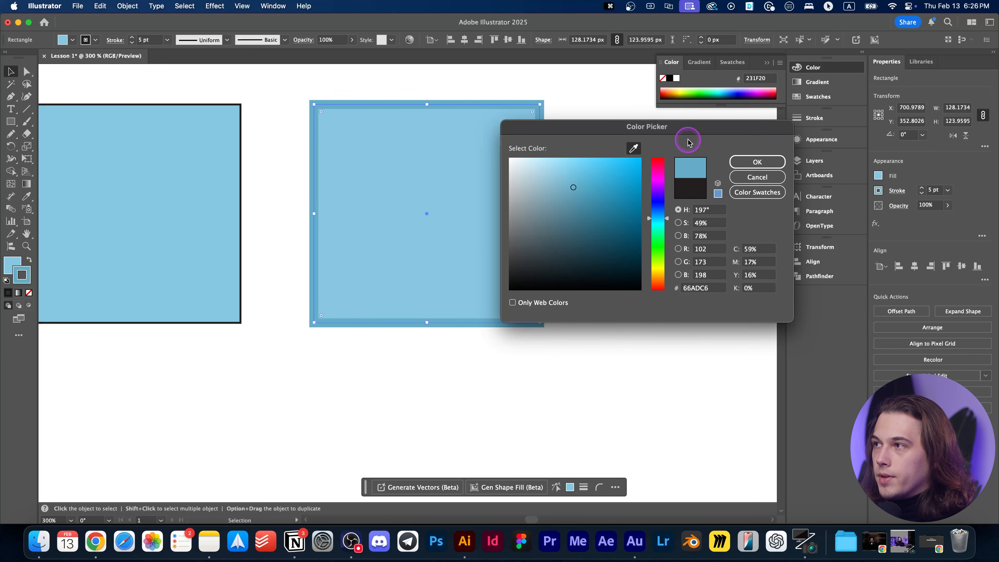
left_click(757, 162)
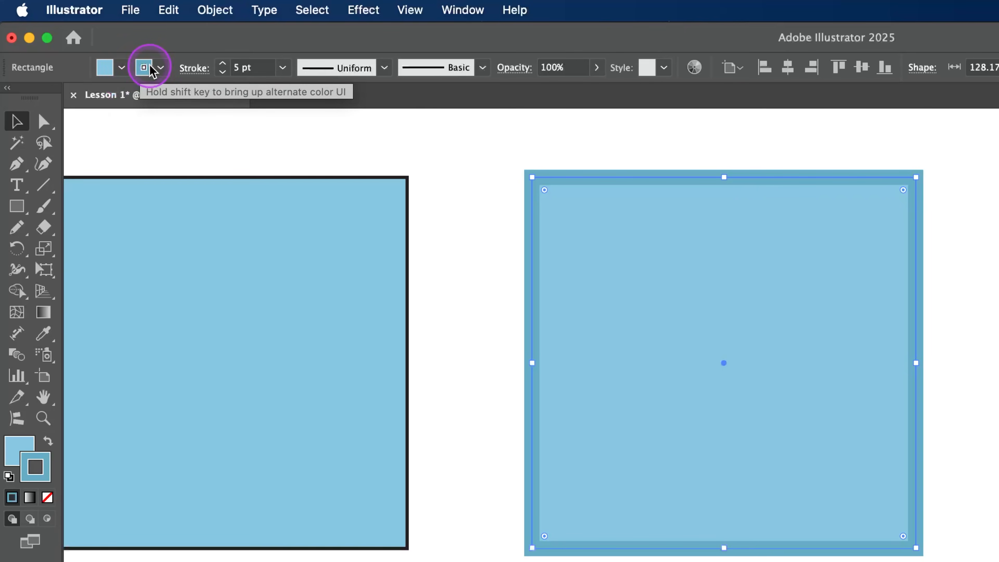
Try a beige fill swatch on the right rectangle and settle on the light brown swatch
left_click(122, 70)
left_click(121, 68)
left_click(159, 69)
left_click(159, 69)
left_click(125, 68)
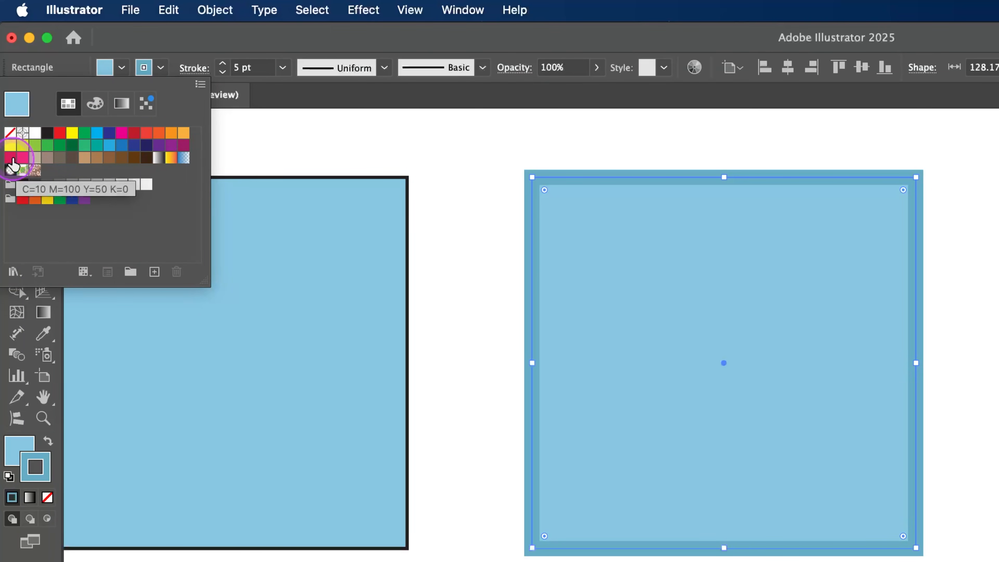
left_click(35, 159)
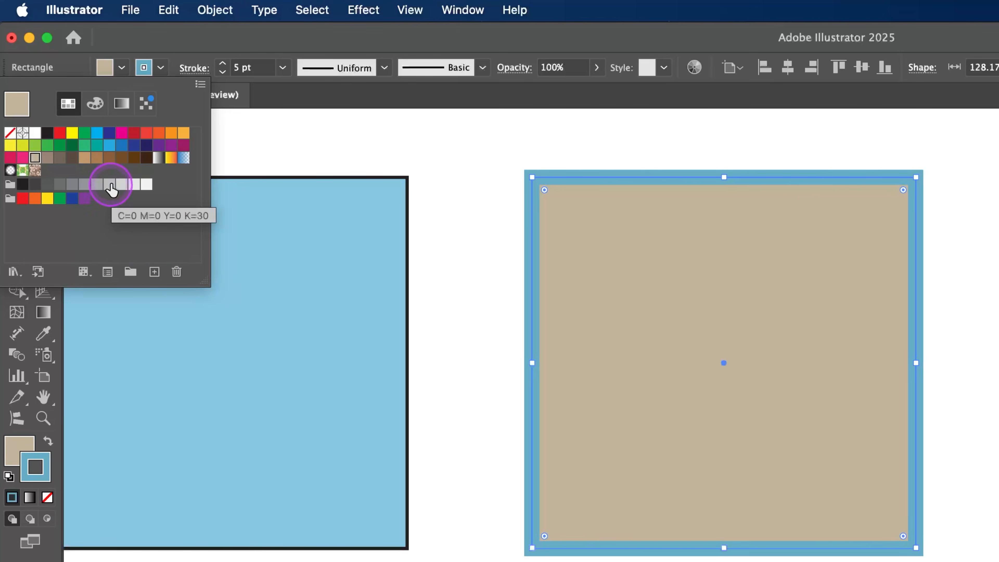
left_click(85, 160)
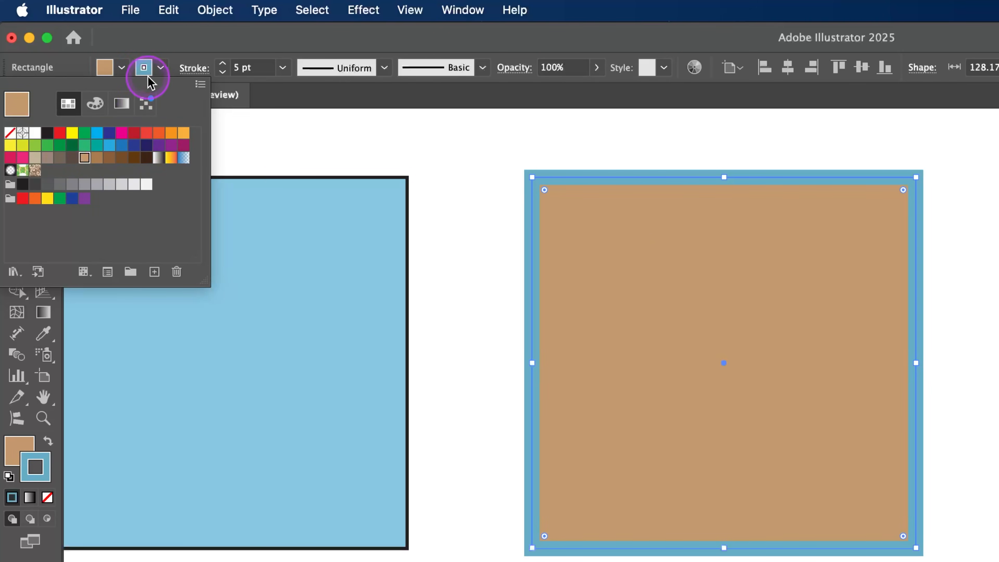
Set the right rectangle's stroke to a dark brown swatch
left_click(160, 70)
left_click(161, 71)
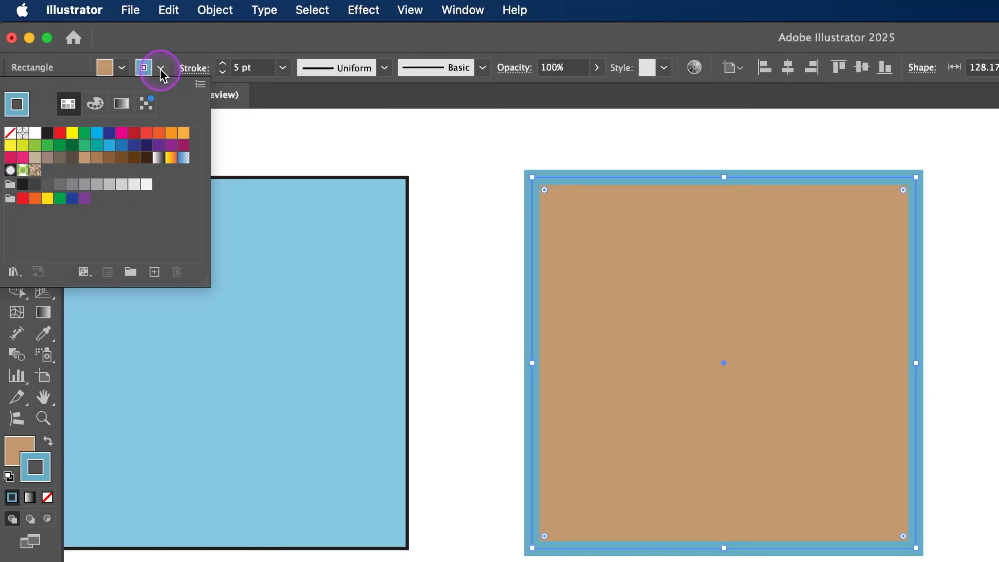
left_click(122, 159)
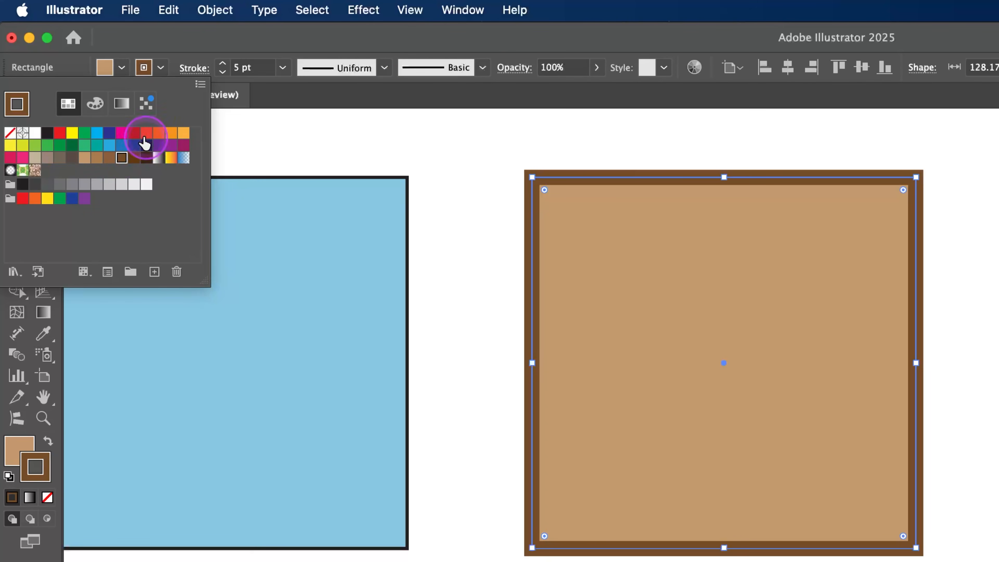
Try the brown swirl pattern swatch on the rectangle's stroke and fill, and undo both changes
left_click(35, 171)
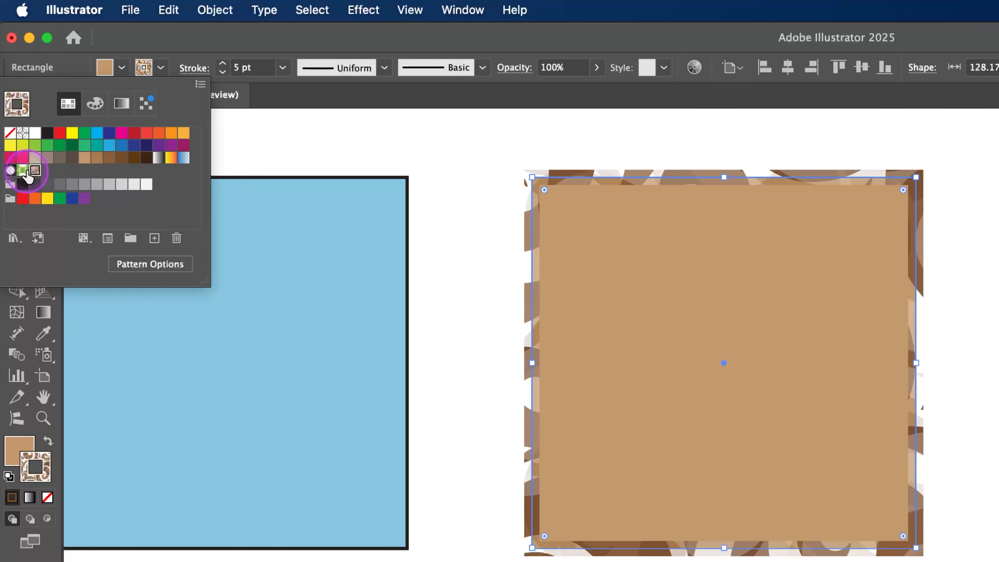
left_click(105, 69)
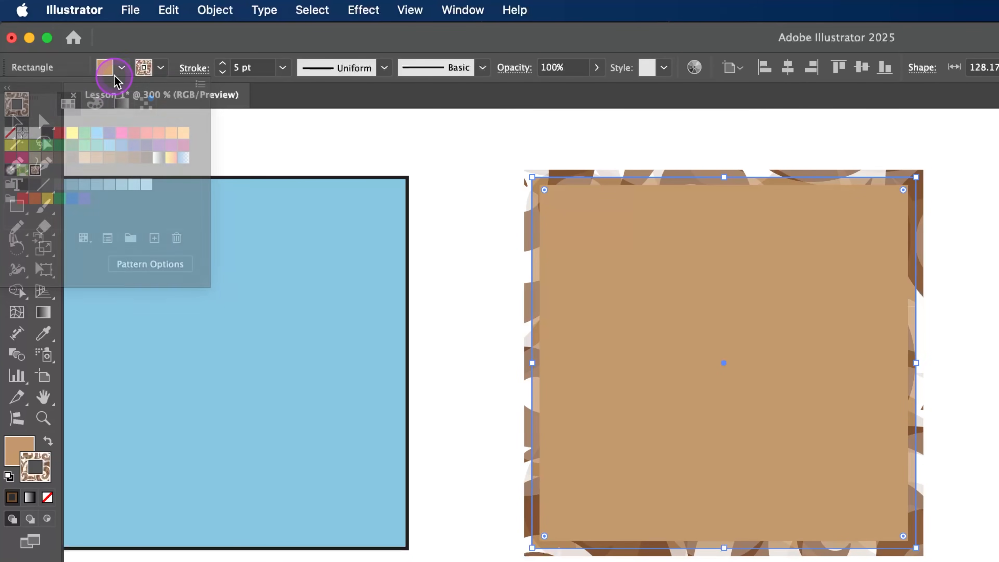
left_click(117, 75)
left_click(35, 170)
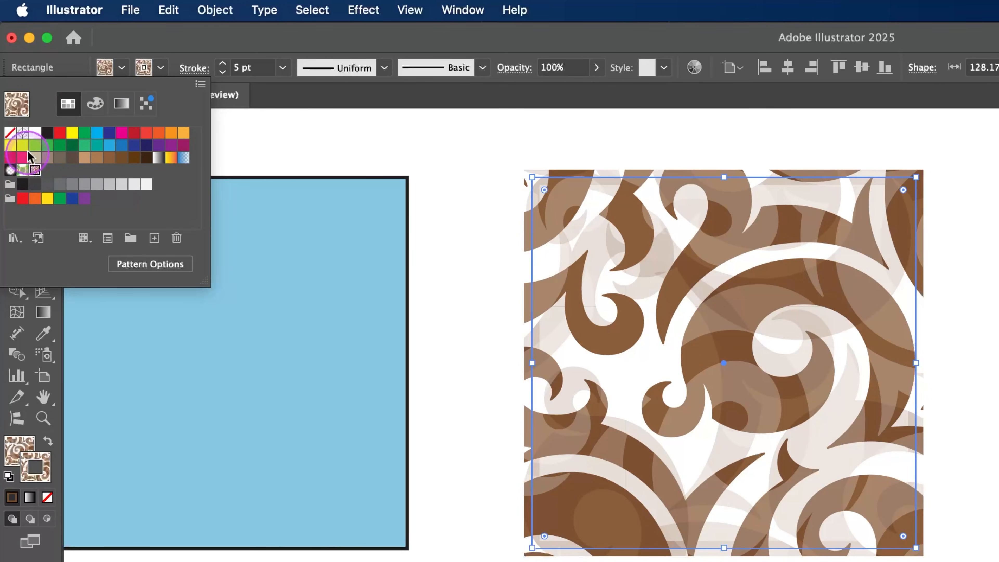
left_click(679, 36)
key("super+z")
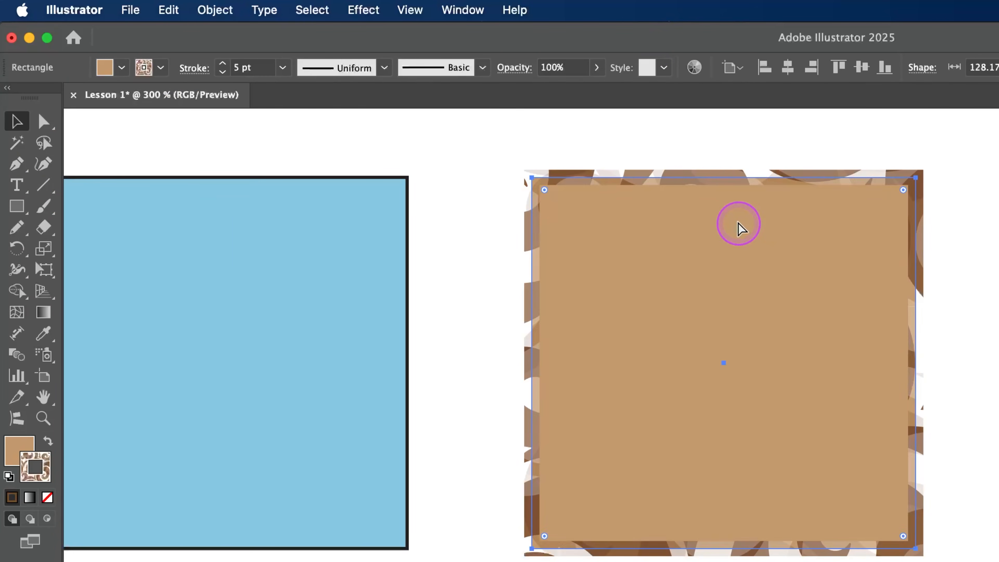
key("super+z")
Select the brown rectangle and examine its detailed stroke options
scroll(826, 419, "down", 2)
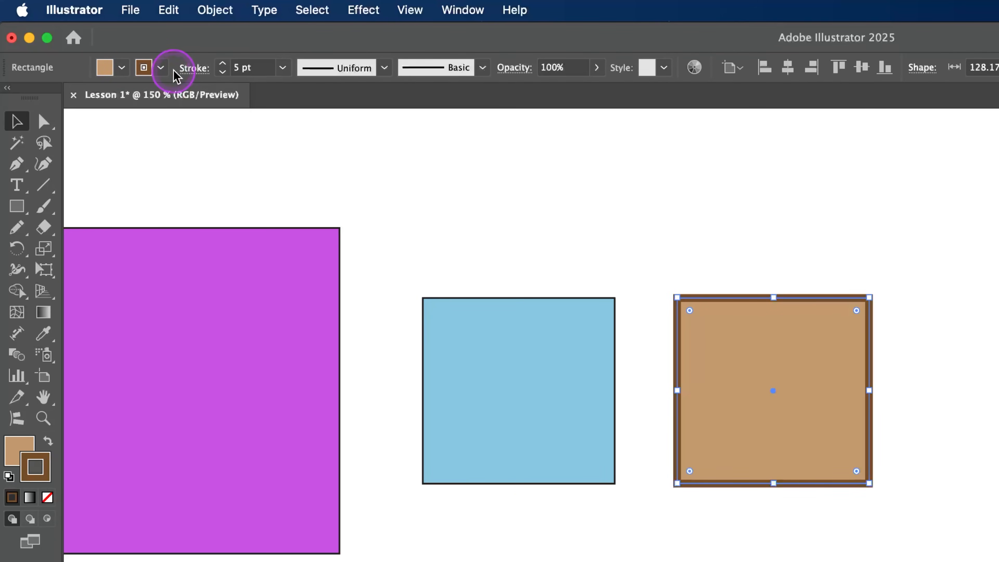
scroll(798, 380, "up", 2)
left_click_drag(794, 377, 736, 368)
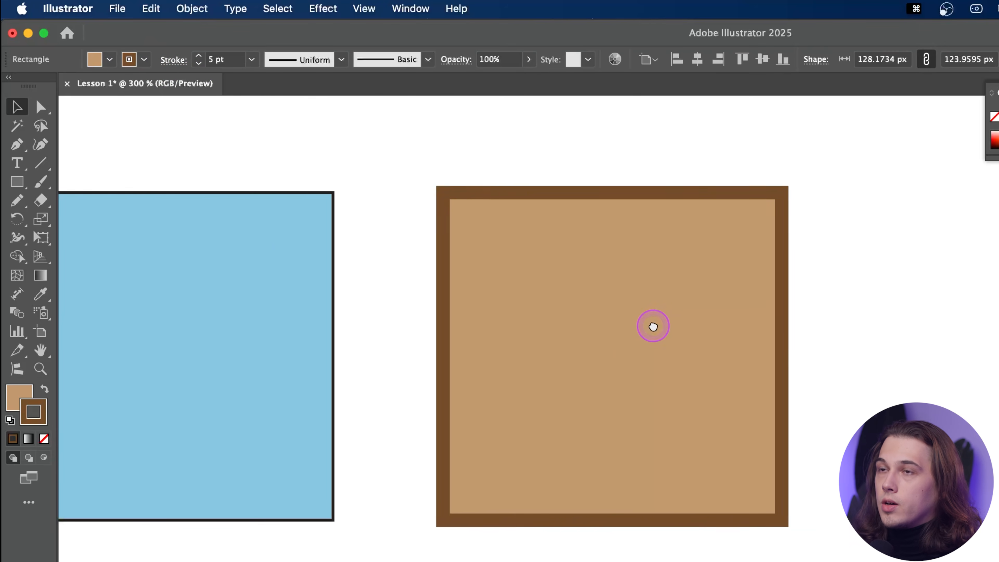
left_click(653, 327)
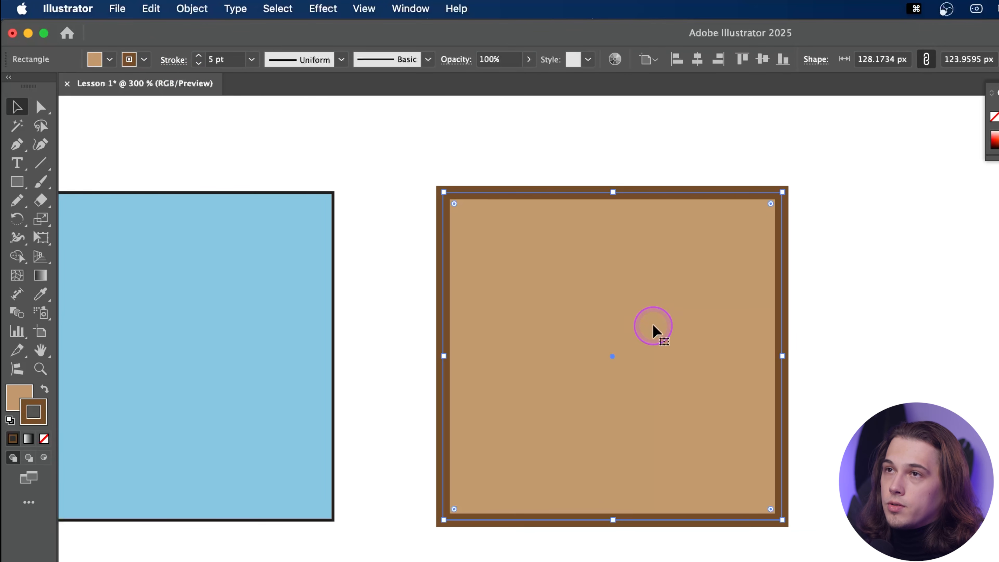
left_click(171, 63)
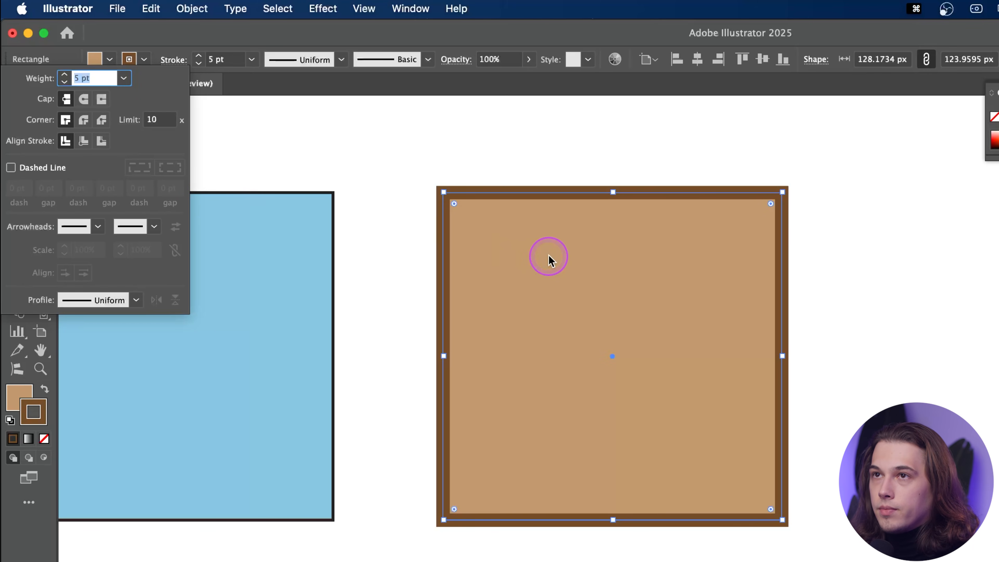
left_click(530, 42)
Try the round and projecting caps on the brown rectangle's stroke and return it to the butt cap
scroll(532, 223, "up", 1)
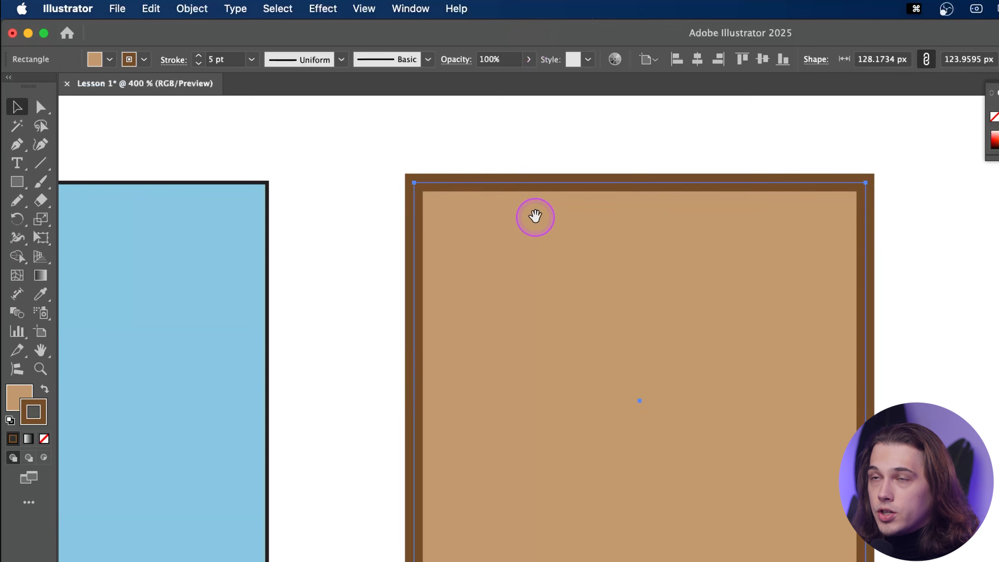
left_click_drag(535, 215, 522, 220)
left_click(178, 63)
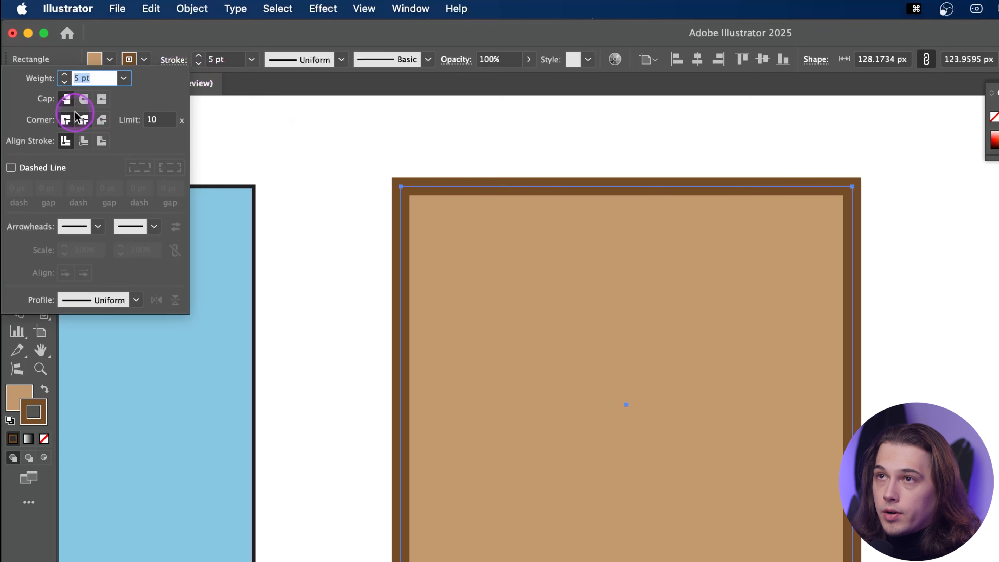
left_click(84, 99)
left_click(101, 100)
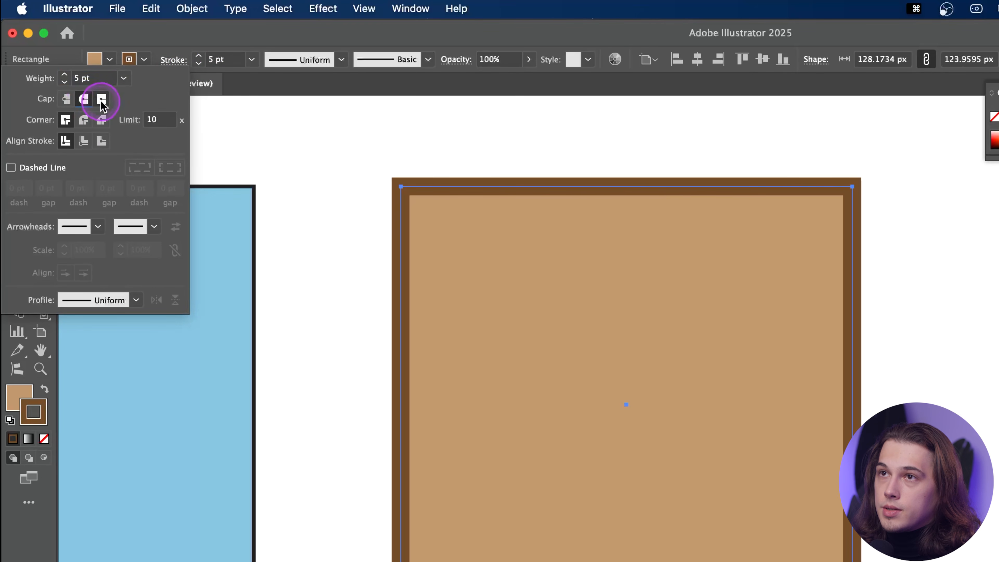
left_click(68, 102)
left_click(461, 41)
Draw a horizontal test line with a 5 pt brown stroke in the empty area beside the brown rectangle
left_click_drag(507, 214, 63, 206)
key("backslash")
left_click_drag(546, 284, 779, 283)
scroll(501, 275, "up", 1)
scroll(709, 268, "right", 5)
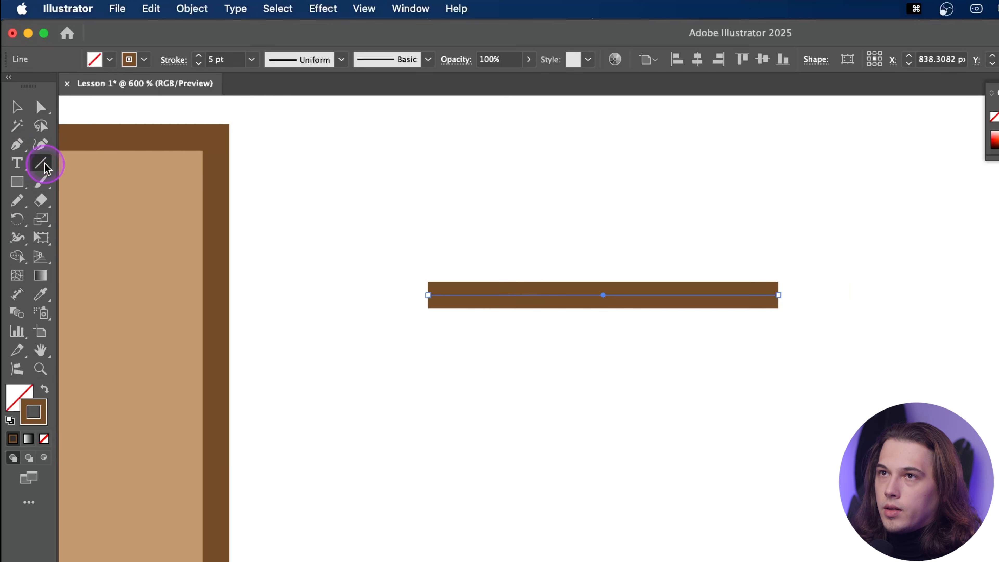
left_click_drag(46, 168, 143, 164)
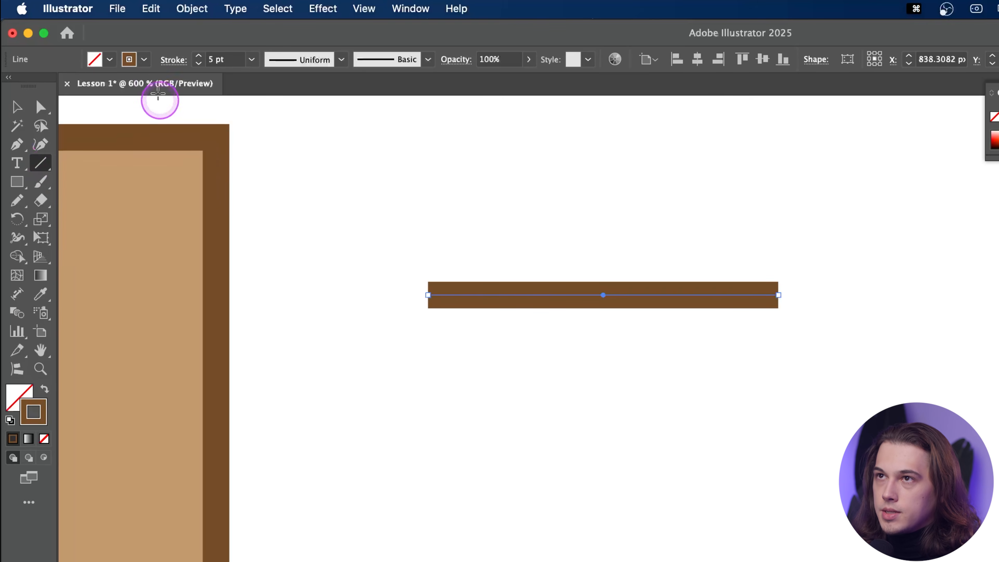
Compare the round, projecting and butt caps on the test line, ending with the projecting cap
left_click(173, 60)
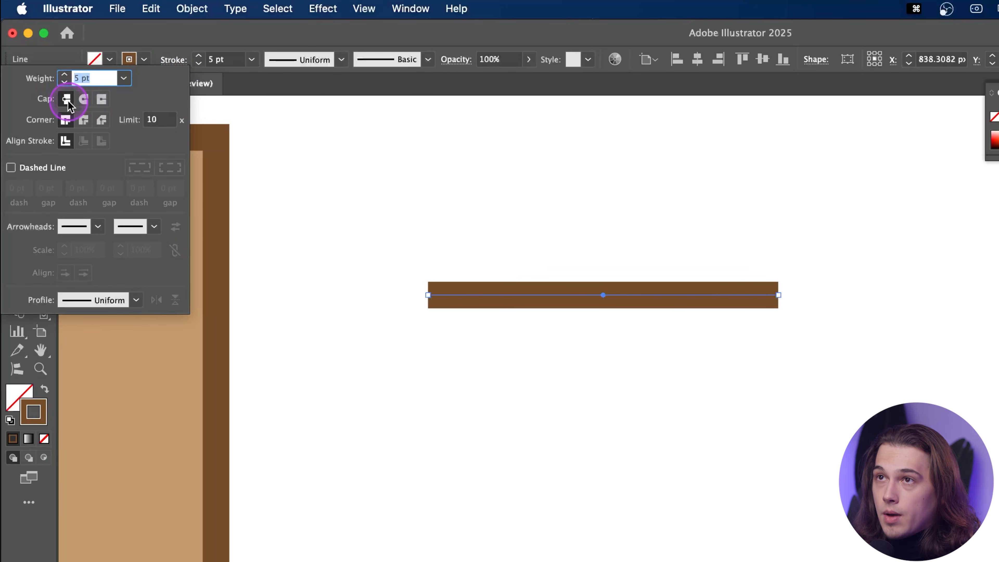
left_click(84, 99)
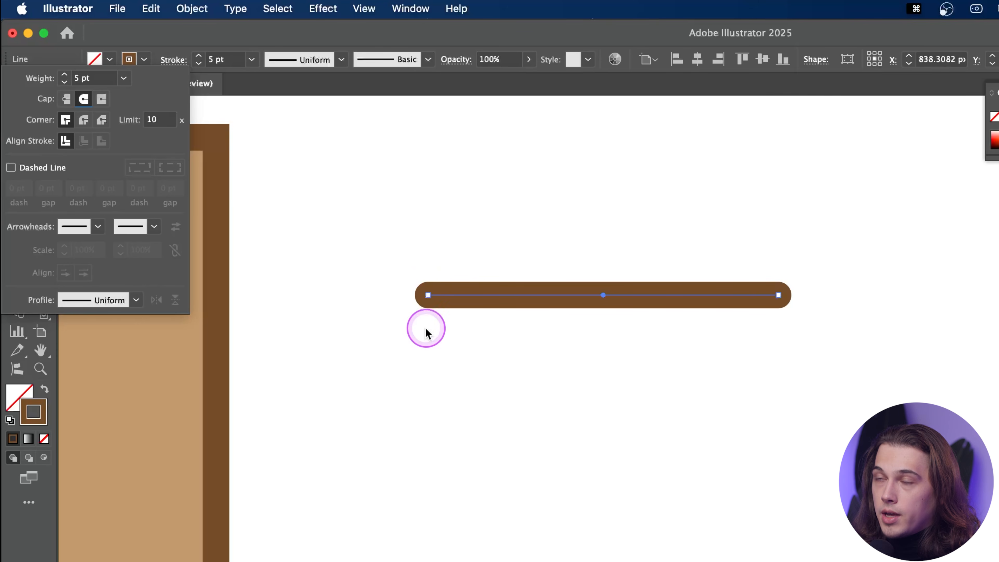
left_click(102, 99)
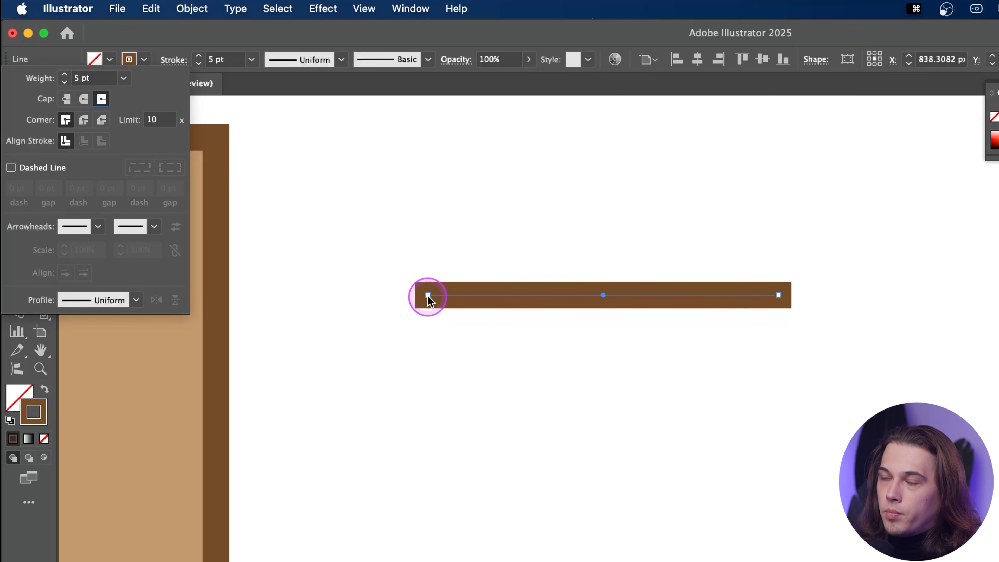
left_click(66, 99)
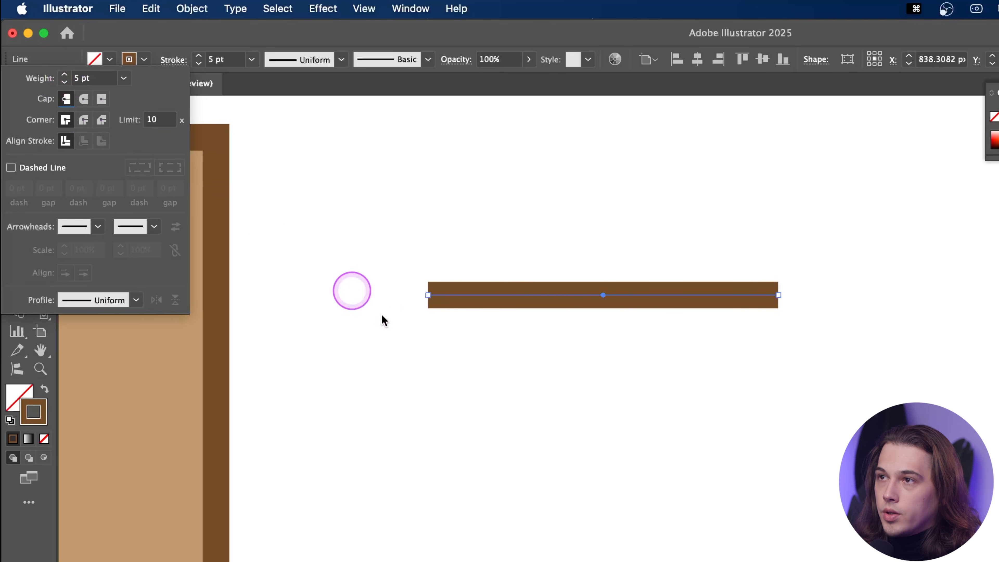
left_click(84, 99)
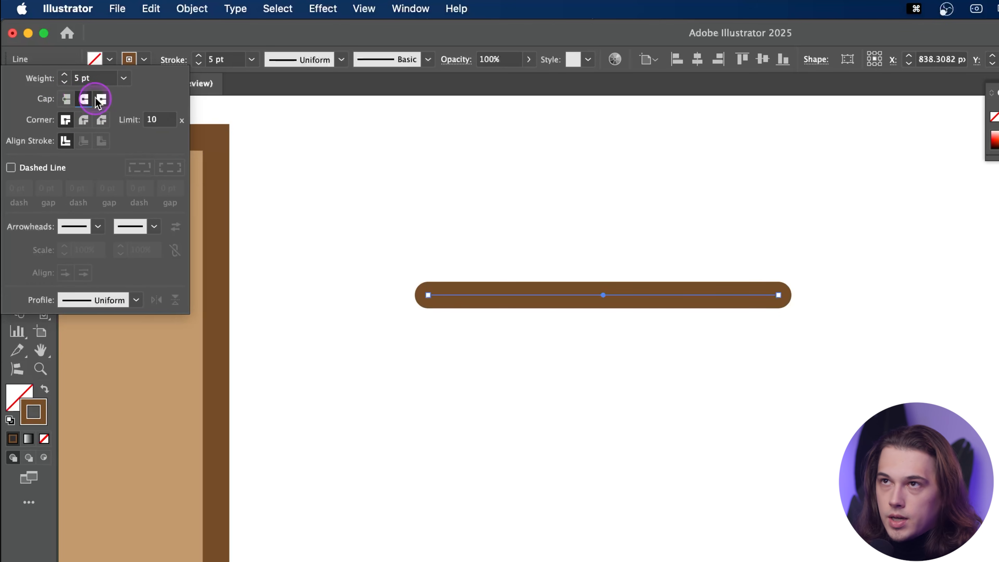
left_click(97, 99)
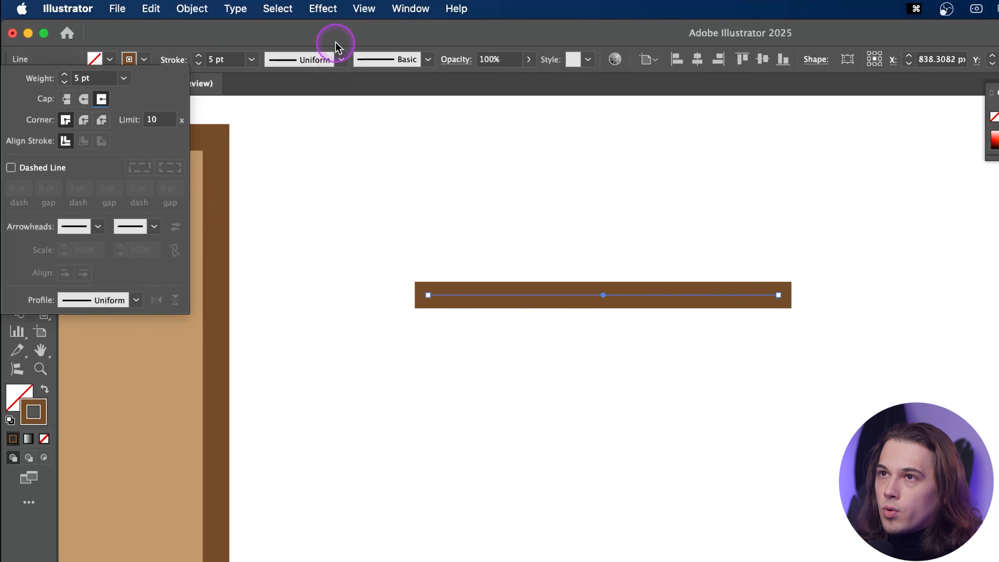
Delete the brown test line
left_click(21, 106)
left_click_drag(398, 185, 629, 409)
key("Delete")
key("super+minus")
key("super+minus")
left_click_drag(443, 384, 903, 330)
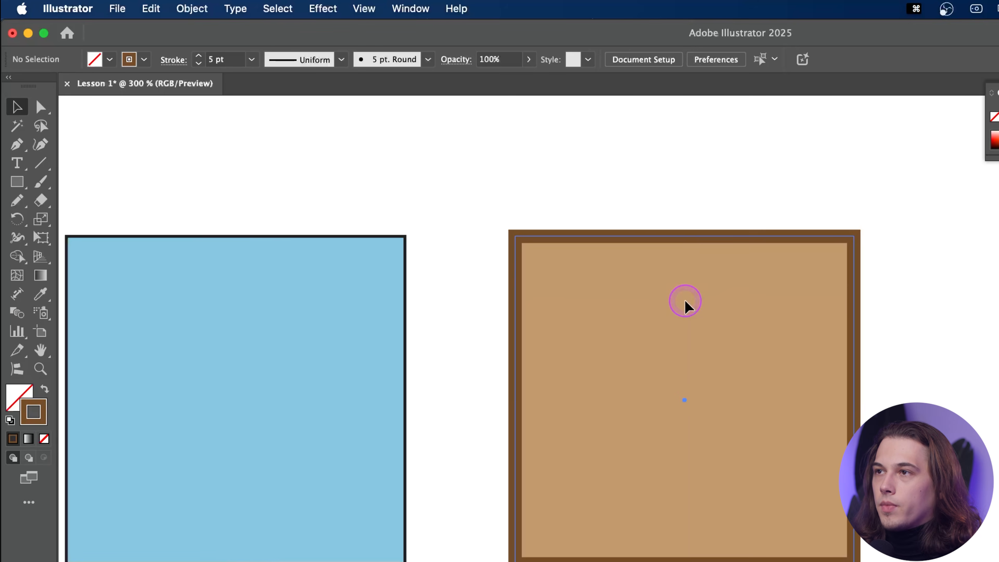
Select the brown rectangle, try Round Join on its stroke corners, and restore the miter join
left_click(640, 281)
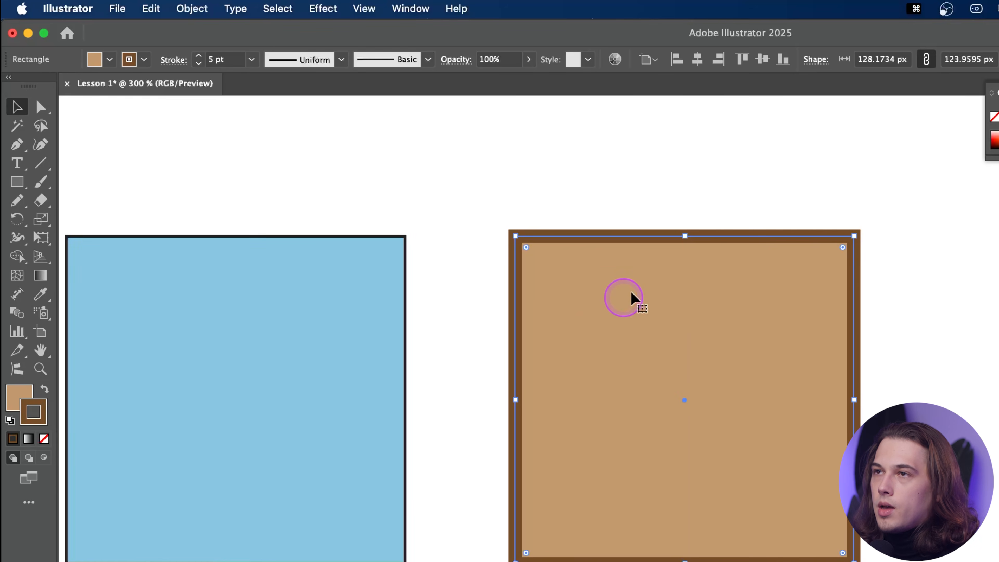
left_click(173, 59)
key("BackSpace")
left_click(613, 236)
scroll(640, 263, "up", 1)
left_click_drag(637, 264, 532, 247)
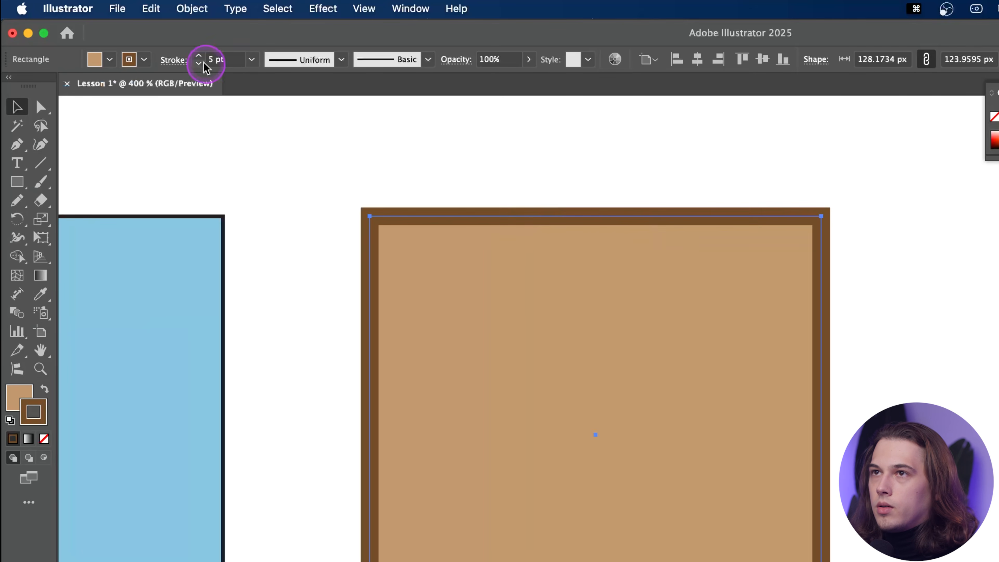
left_click(173, 60)
left_click(83, 122)
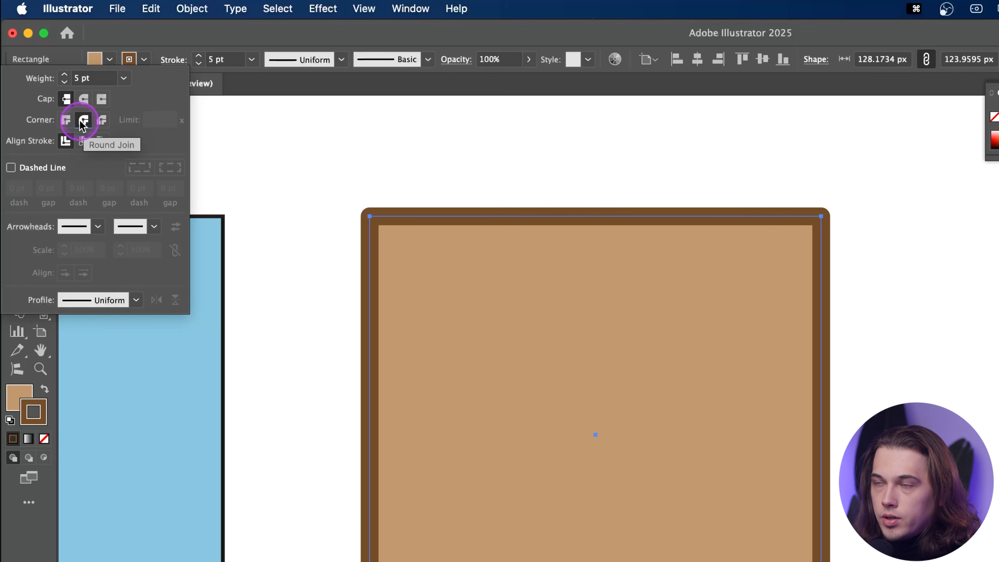
left_click(66, 121)
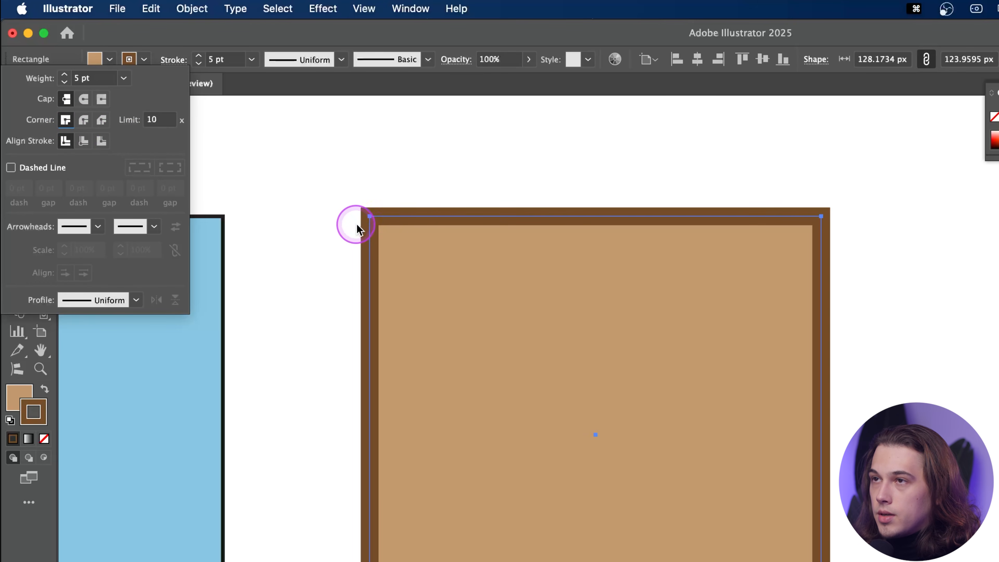
Compare the round and bevel joins on the brown rectangle's stroke corners, finishing with the miter join
left_click(89, 121)
left_click(65, 120)
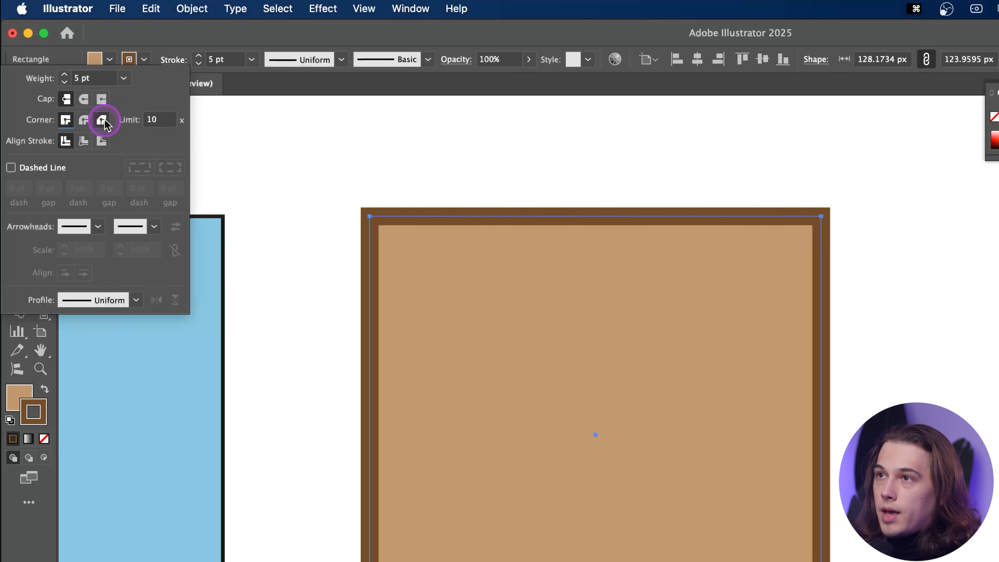
left_click(103, 122)
left_click(88, 121)
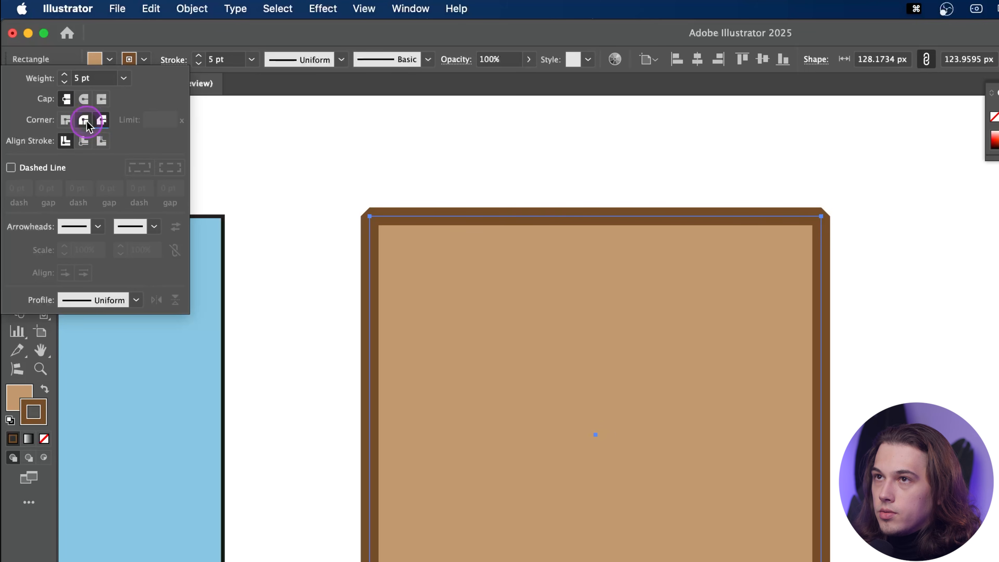
left_click(65, 120)
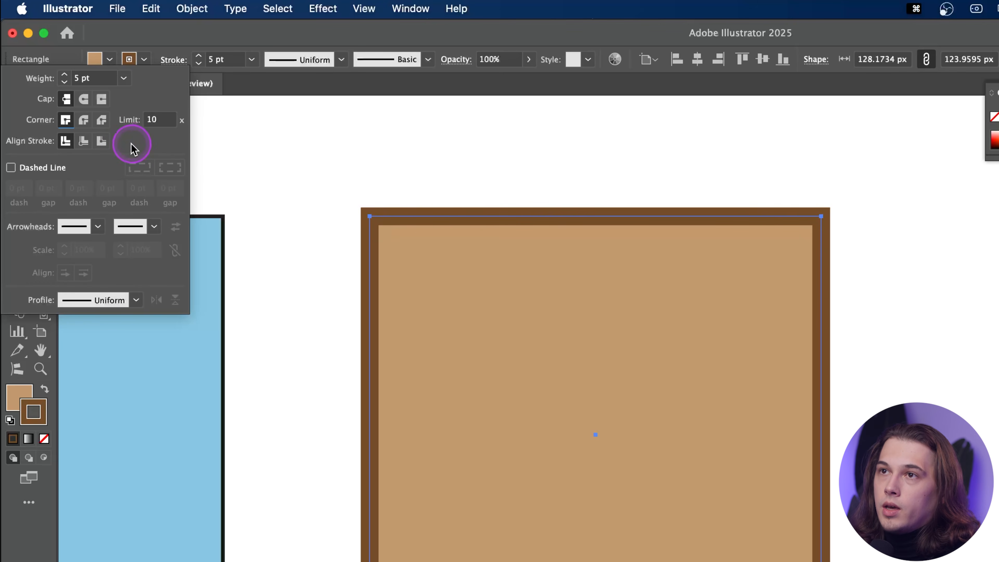
Compare outside, inside and center stroke alignment on the brown rectangle, finishing with the stroke centered on the path
left_click(101, 140)
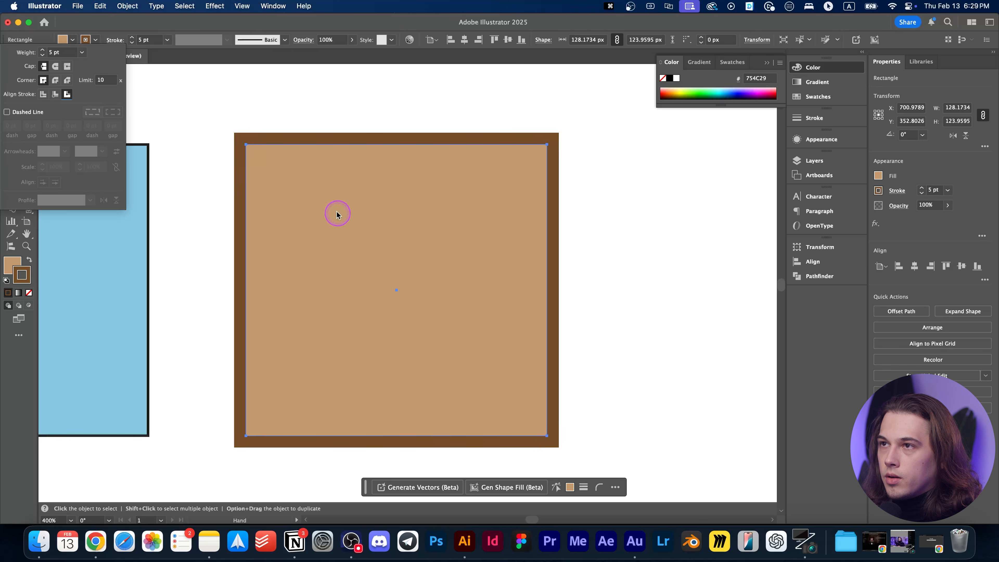
left_click(44, 94)
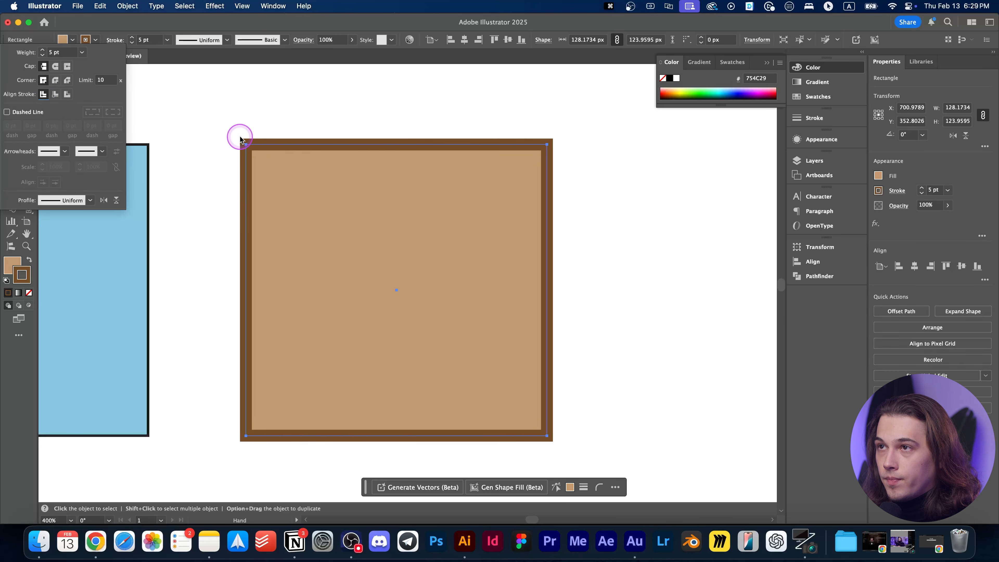
left_click(55, 94)
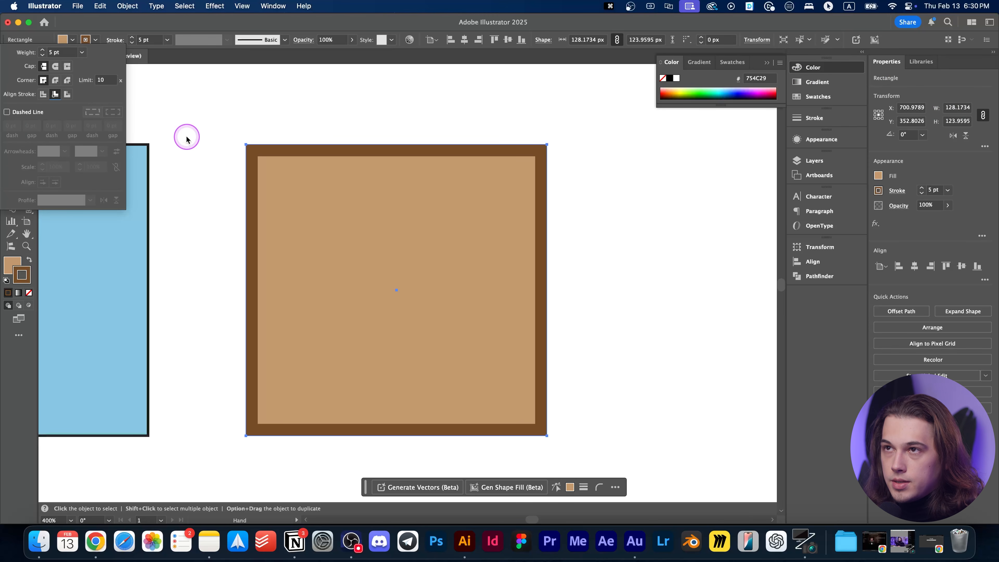
left_click(43, 94)
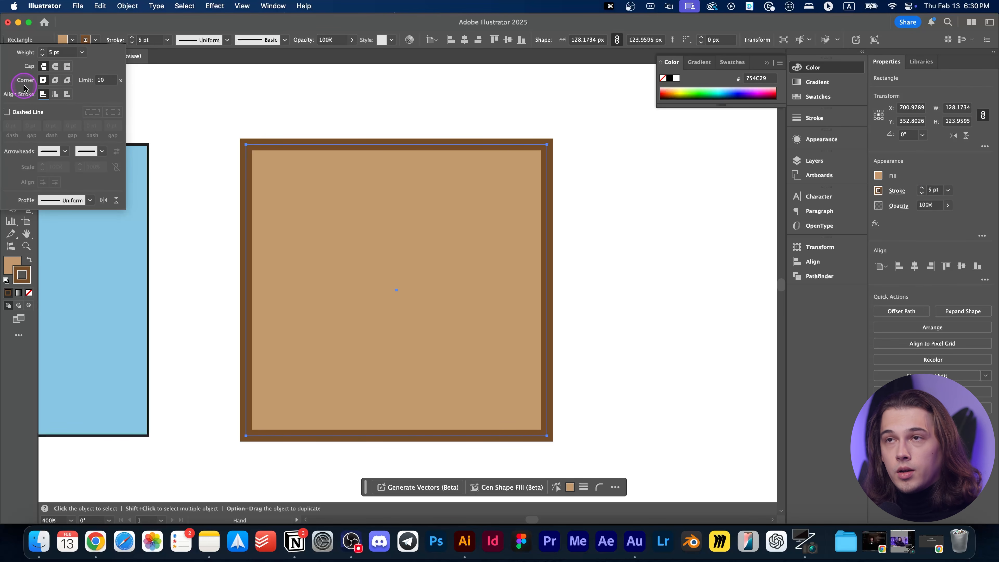
left_click(55, 95)
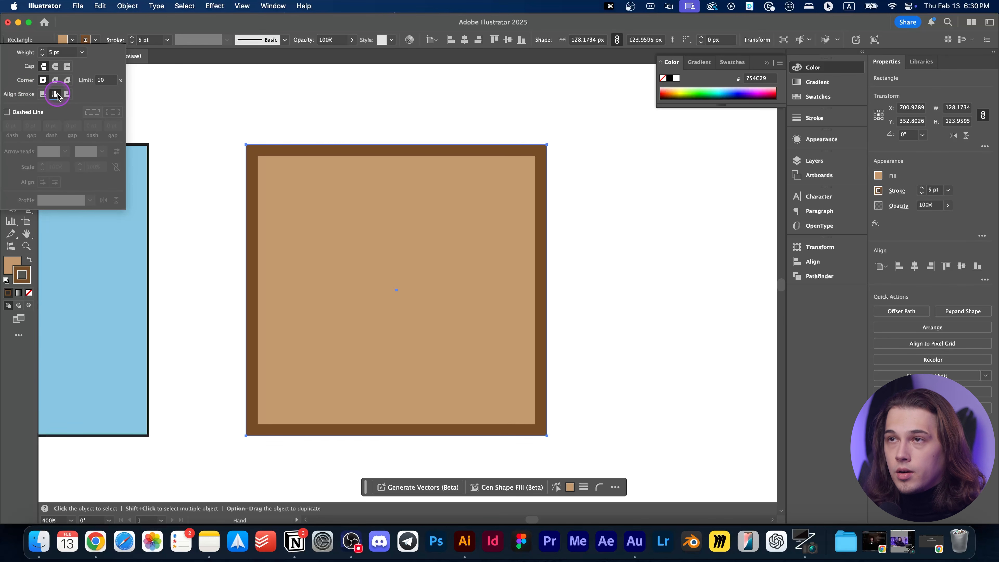
left_click(51, 95)
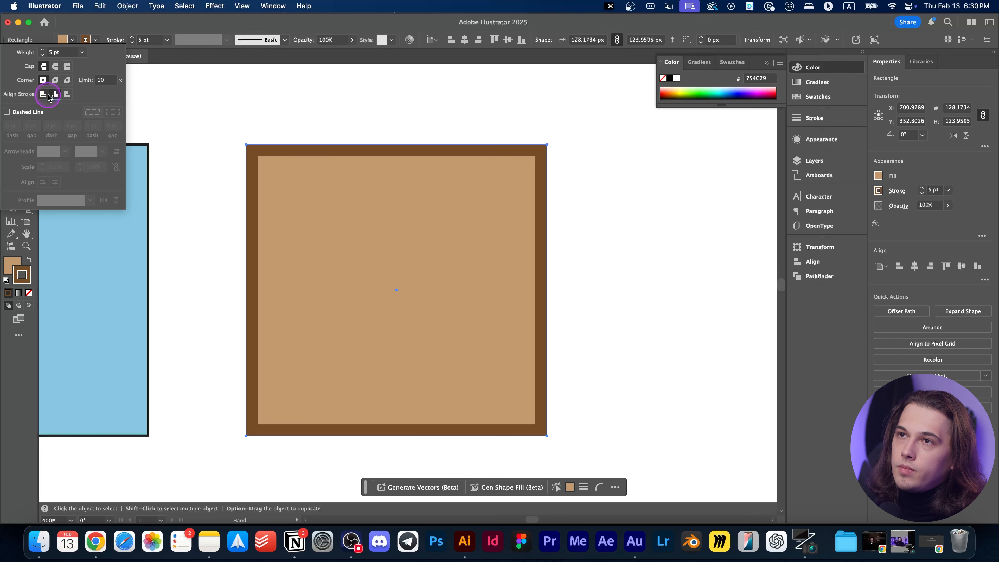
left_click(45, 95)
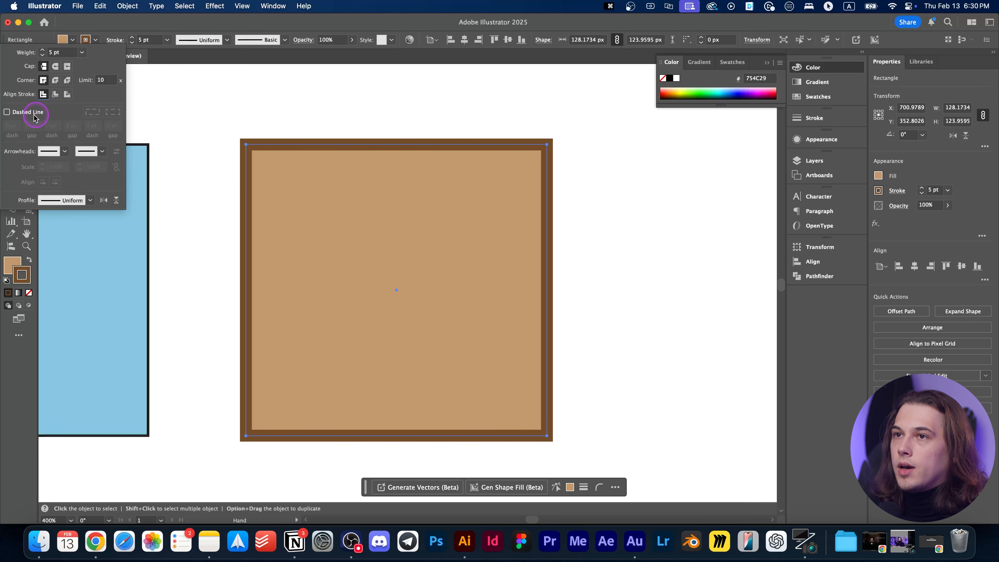
Make the rectangle's stroke dashed with 12 pt dashes, preserving exact dash and gap lengths
left_click(22, 114)
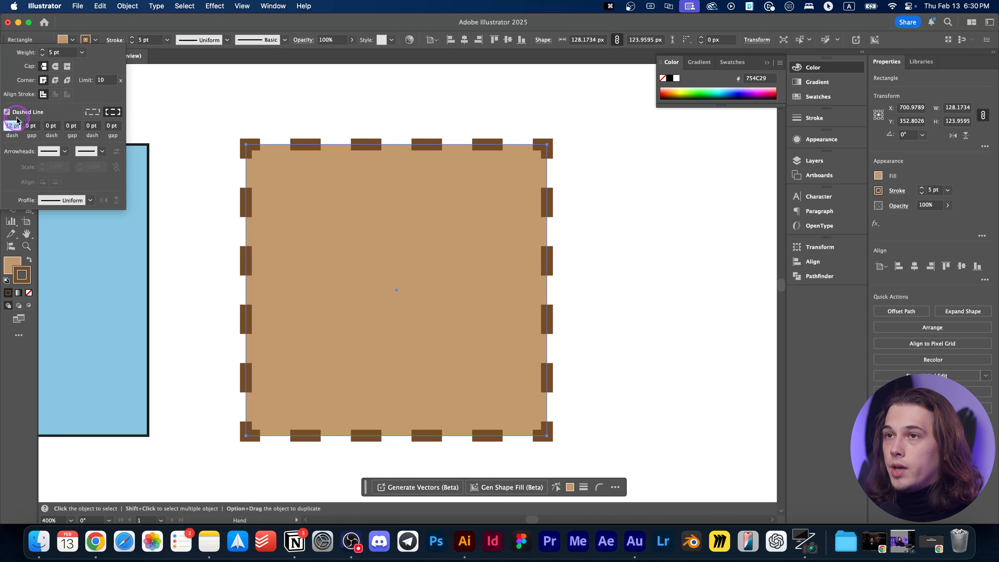
left_click(92, 112)
left_click(87, 113)
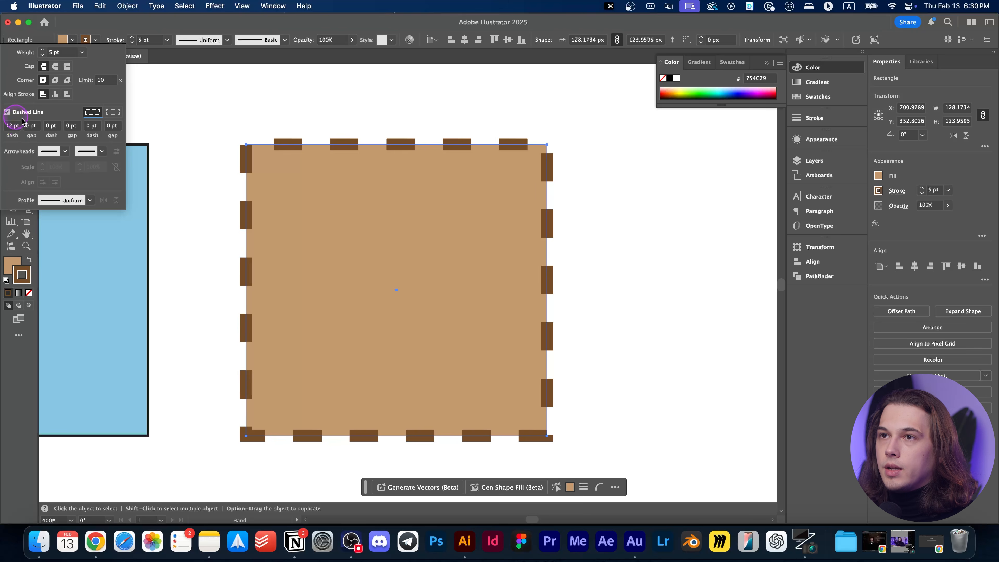
Draw a horizontal line about 80 px long in the empty area beside the dashed rectangle and make its stroke solid
left_click(424, 223)
key("super+minus")
scroll(475, 219, "right", 5)
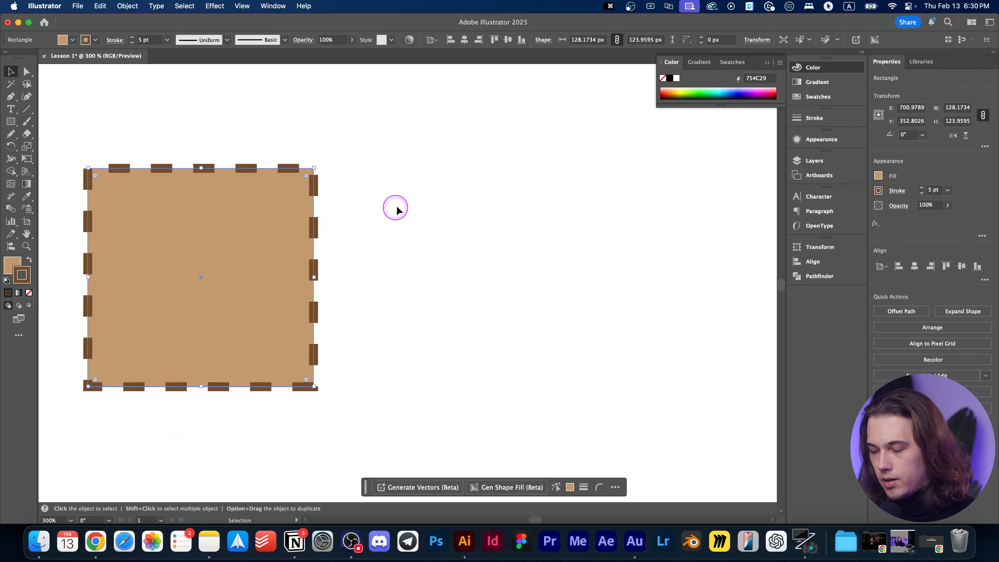
key("backslash")
left_click_drag(432, 162, 574, 161)
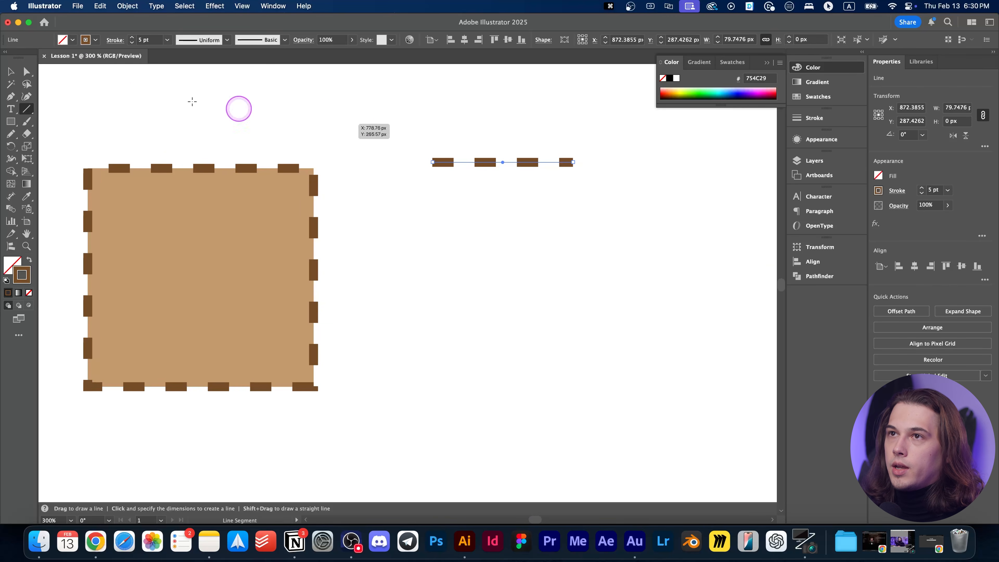
left_click(107, 48)
left_click(6, 112)
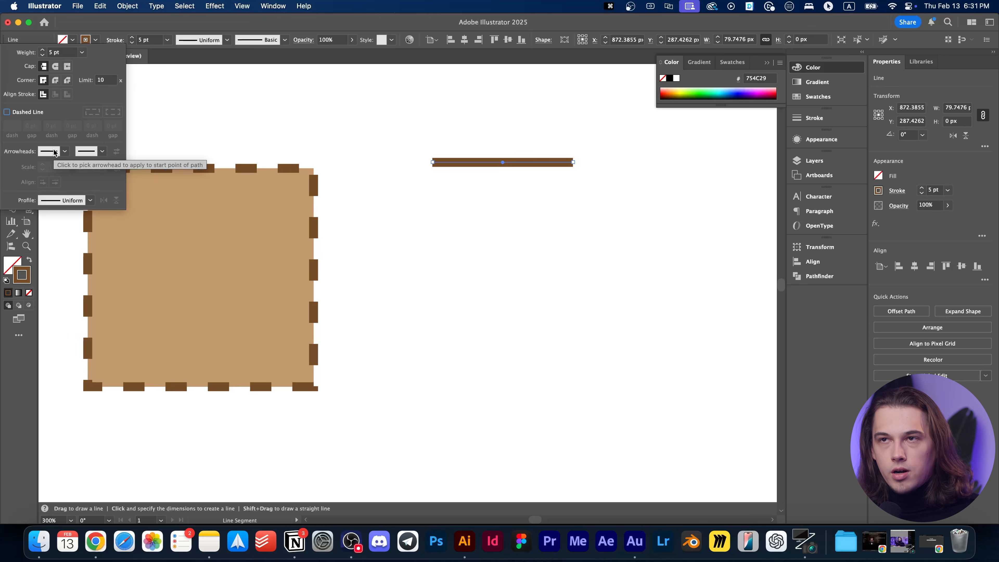
Try the Arrow 1 arrowhead at the line's start point and reset the start to no arrowhead
left_click(55, 153)
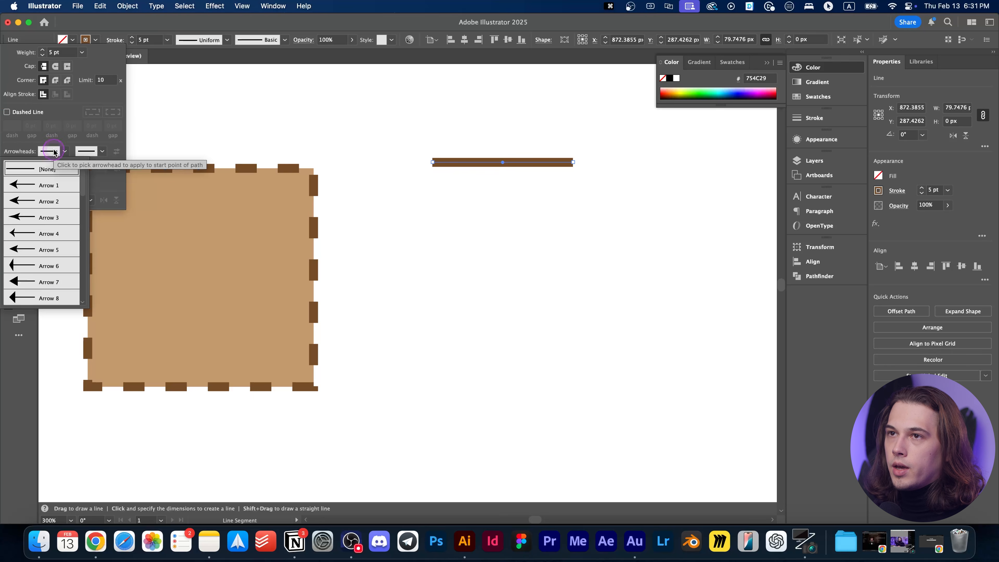
left_click(50, 181)
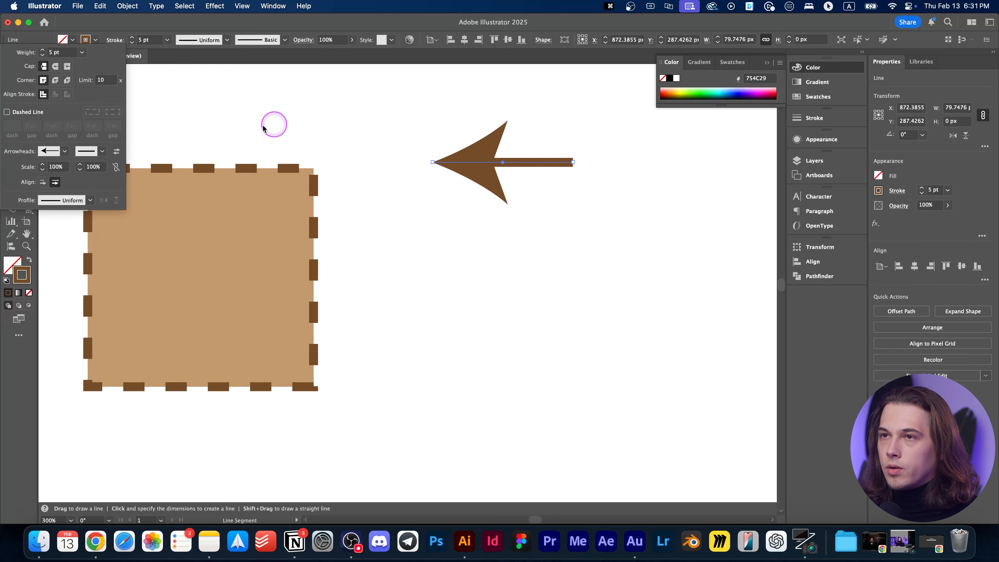
left_click(63, 152)
scroll(61, 162, "up", 1)
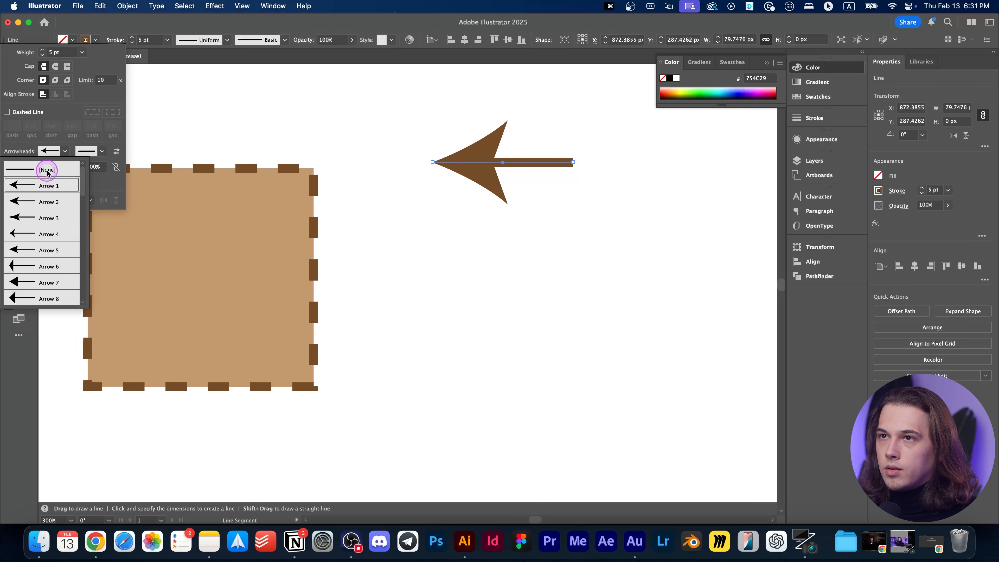
left_click(70, 168)
Apply the Arrow 5 arrowhead to the line's end point and browse the other end arrowhead styles
left_click(91, 153)
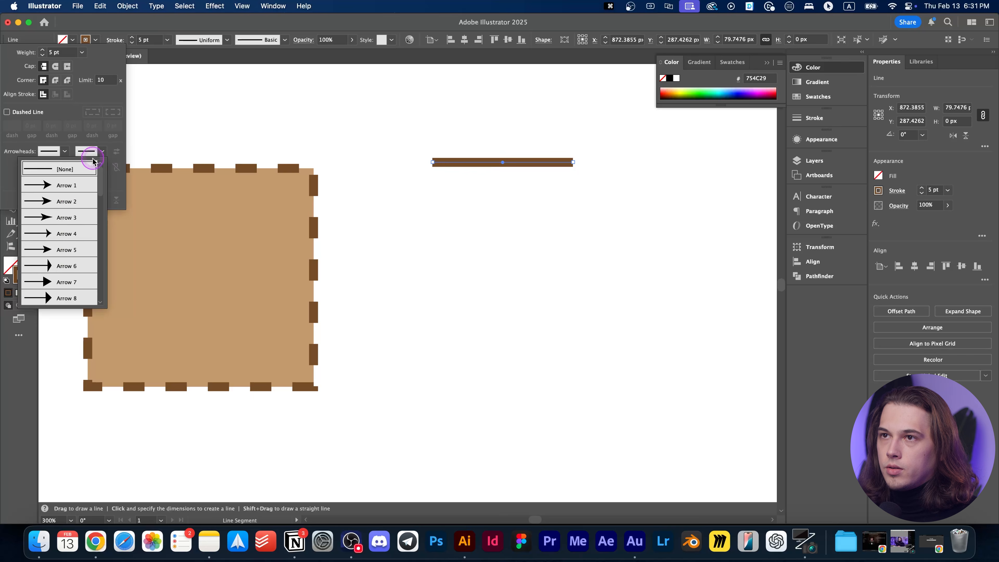
left_click(63, 246)
left_click(86, 152)
scroll(78, 223, "down", 10)
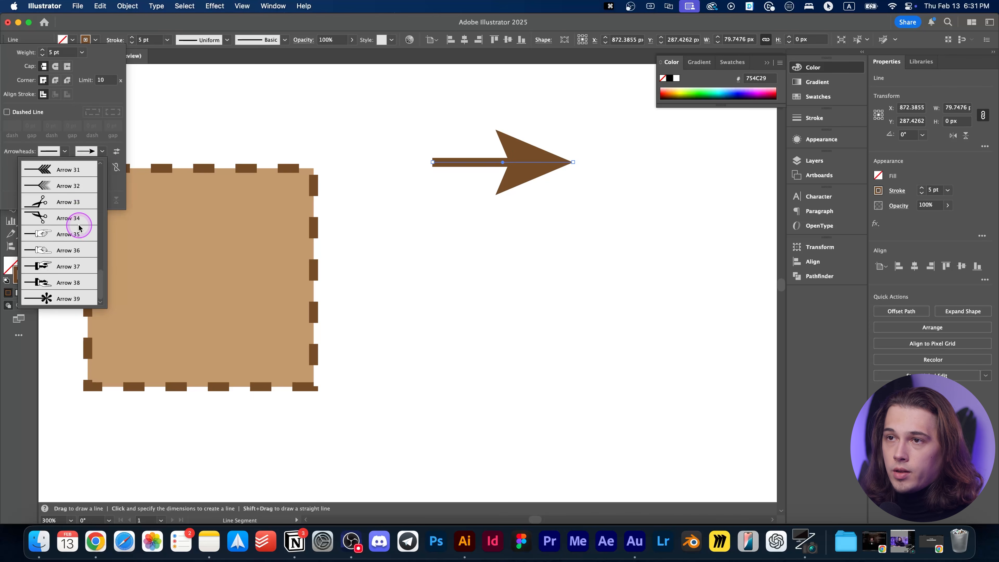
left_click(80, 151)
Test the end arrowhead at 50% and 10% scale, finishing at 100%
left_click(95, 168)
key("super+a")
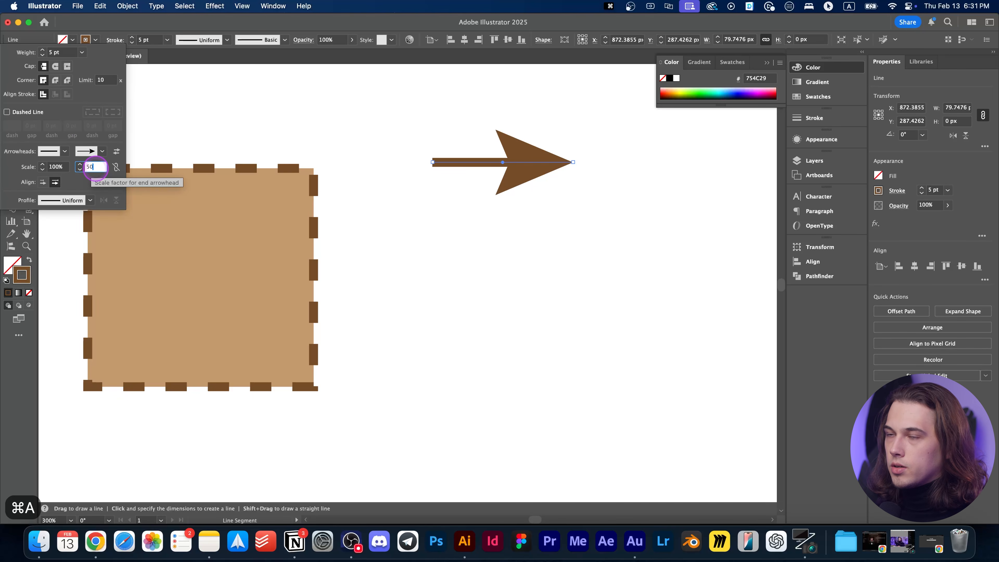
type("50")
key("Tab")
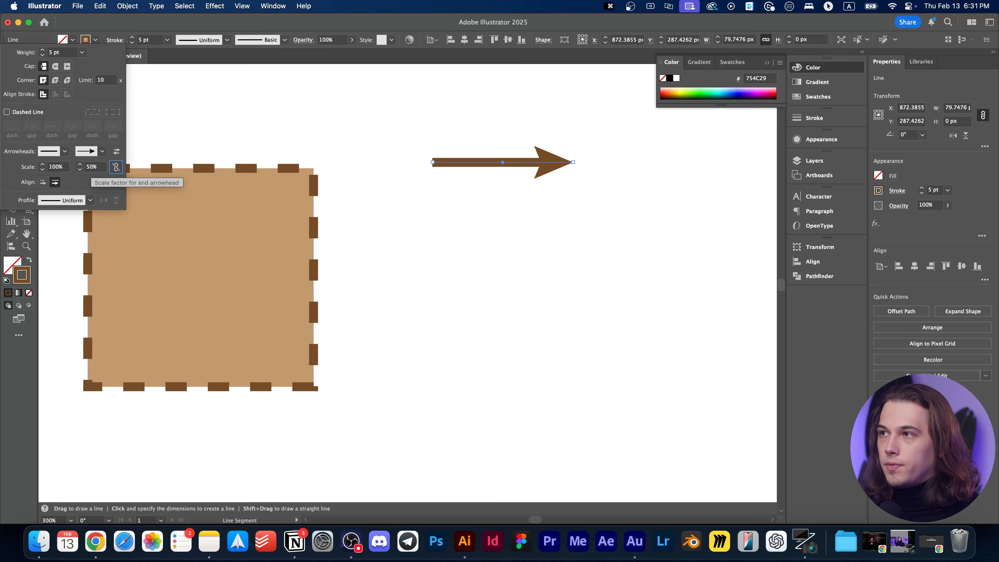
left_click_drag(100, 167, 56, 162)
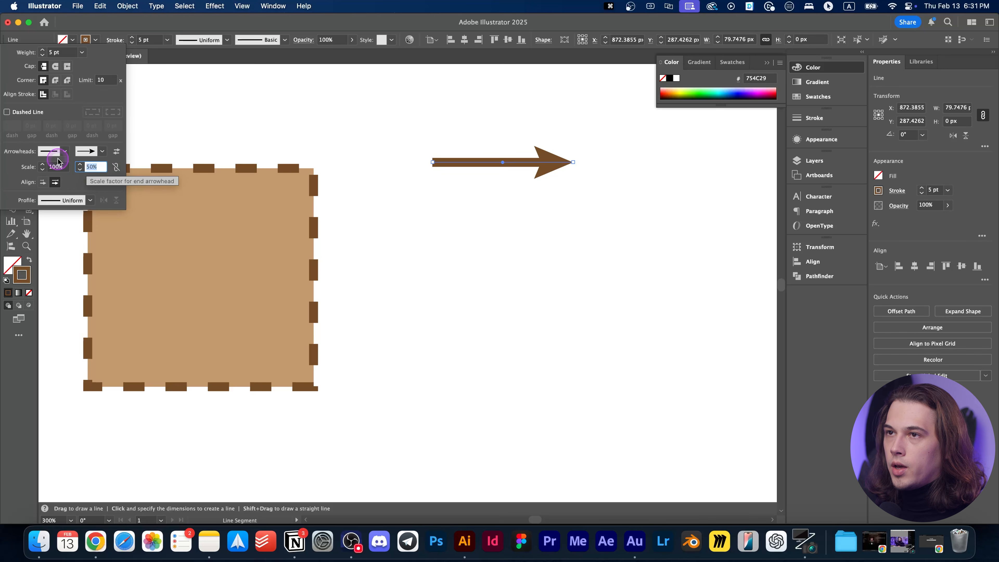
type("10")
key("Return")
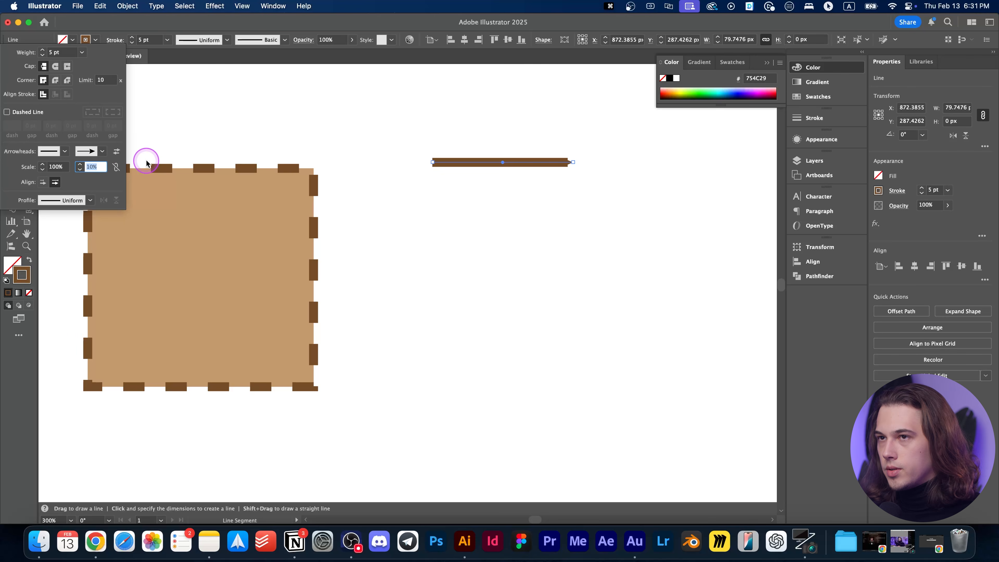
key("super+a")
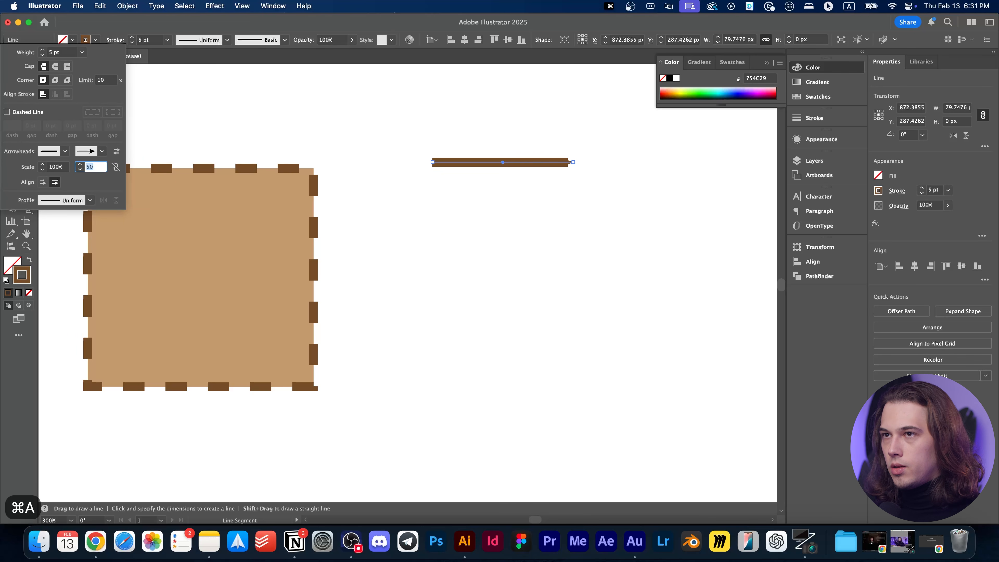
type("100")
key("Return")
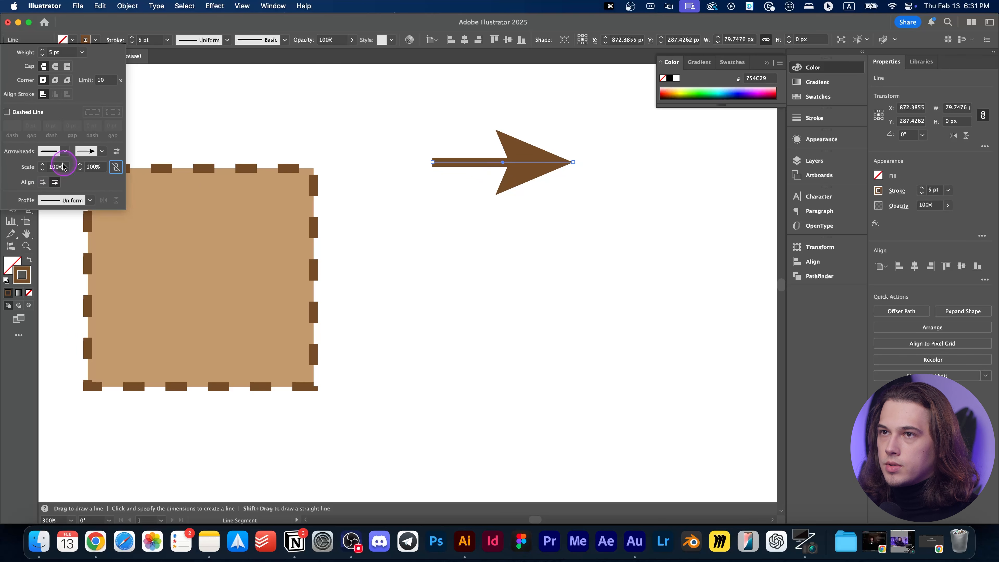
Compare extending the arrow tip beyond the path end with placing it at the path end, finishing with the latter
left_click(43, 182)
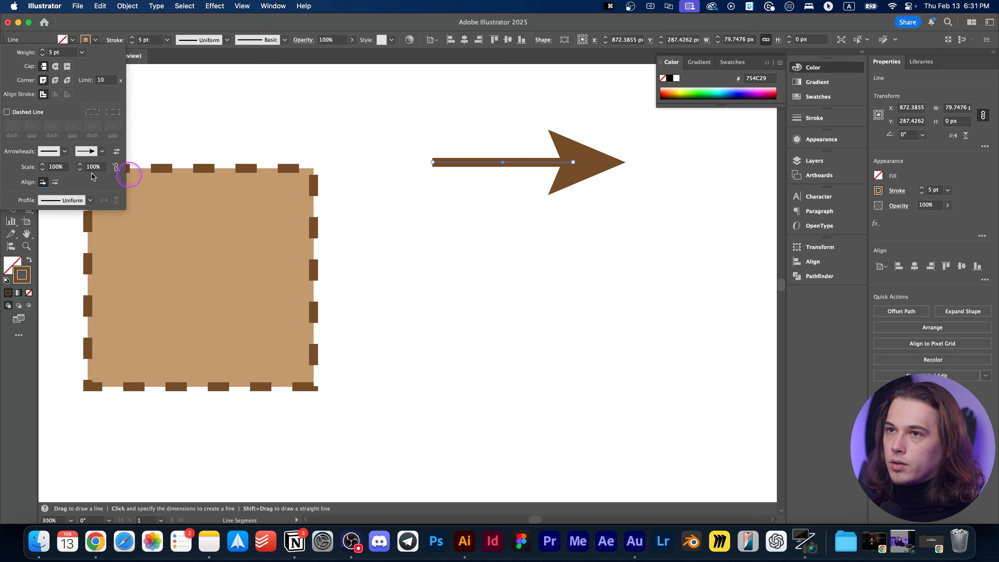
left_click(57, 183)
left_click(42, 182)
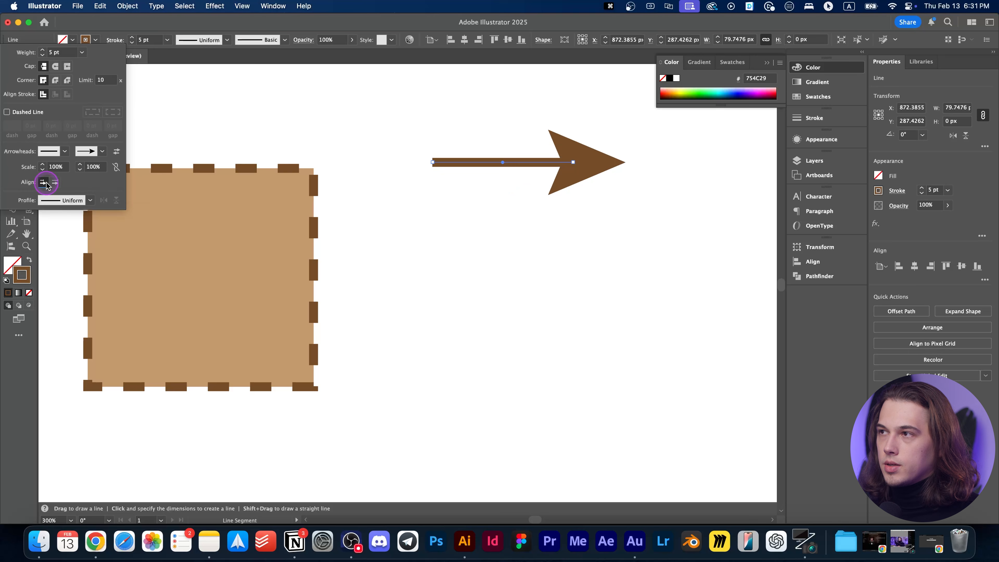
left_click(56, 182)
Delete the arrow and draw a horizontal brown line about 123 px long in the same area
left_click(535, 155)
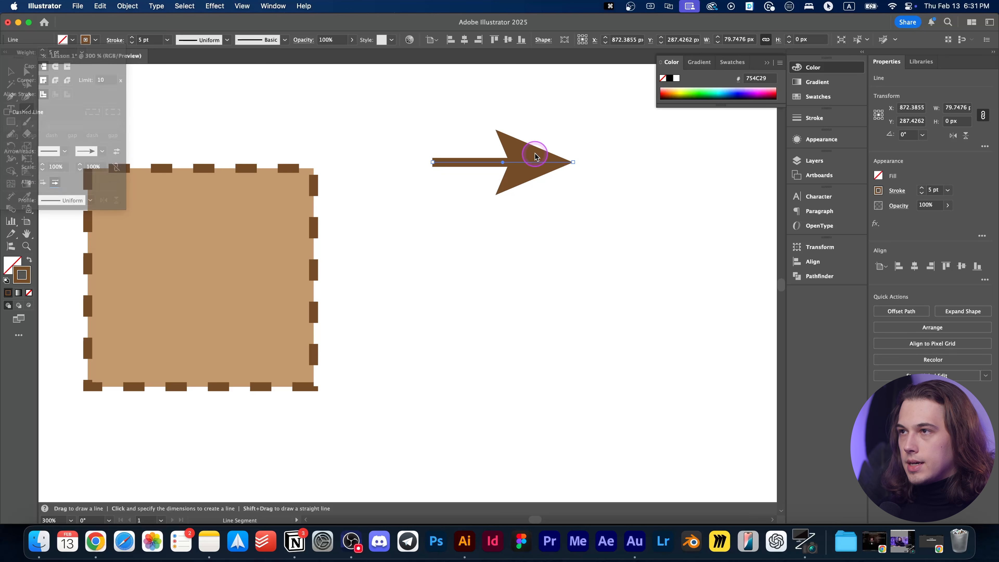
key("Delete")
left_click_drag(404, 187, 622, 186)
Apply the lens-shaped width profile that tapers at both ends to the new brown line
left_click(116, 40)
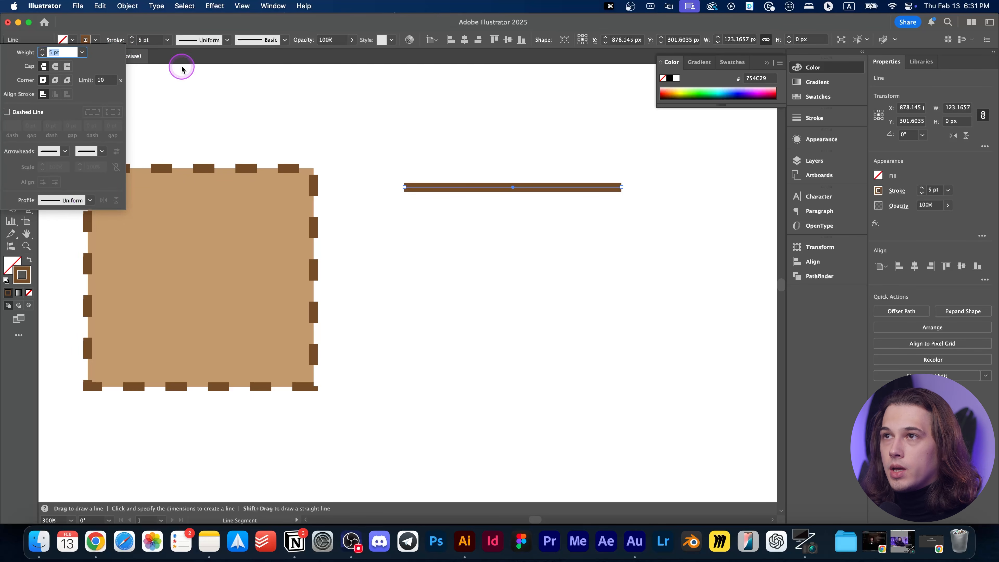
left_click(211, 40)
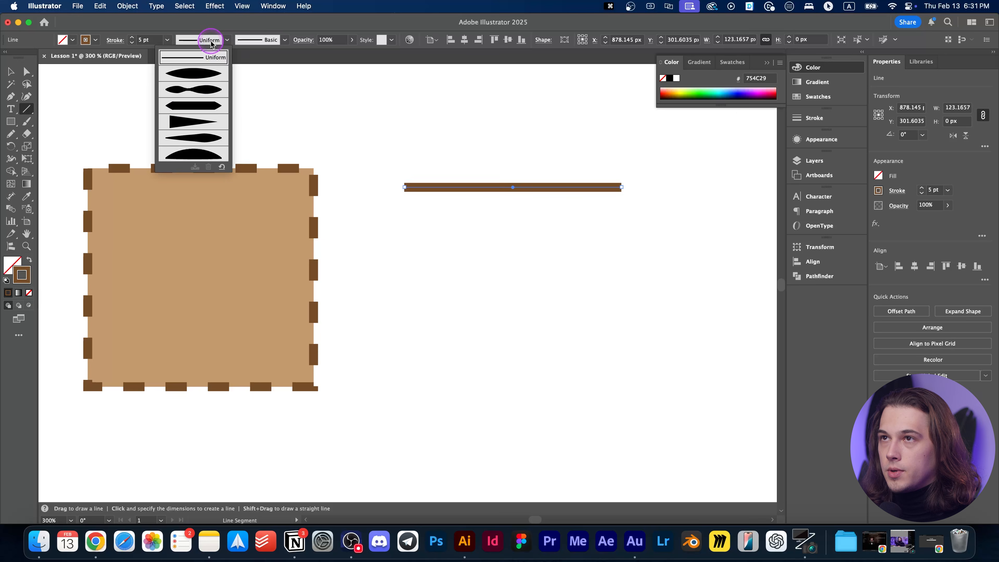
left_click(116, 40)
left_click(116, 40)
left_click(79, 200)
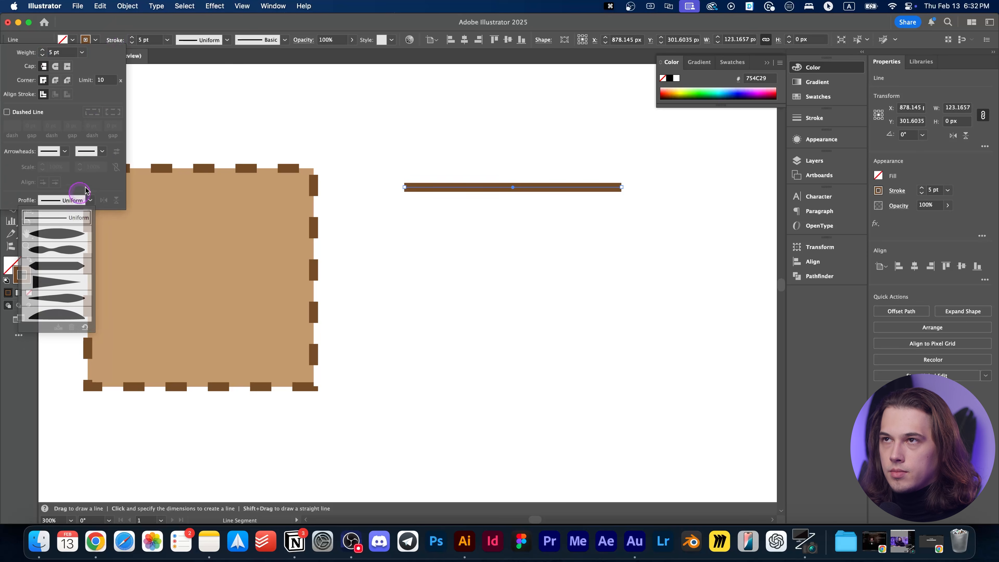
left_click(212, 40)
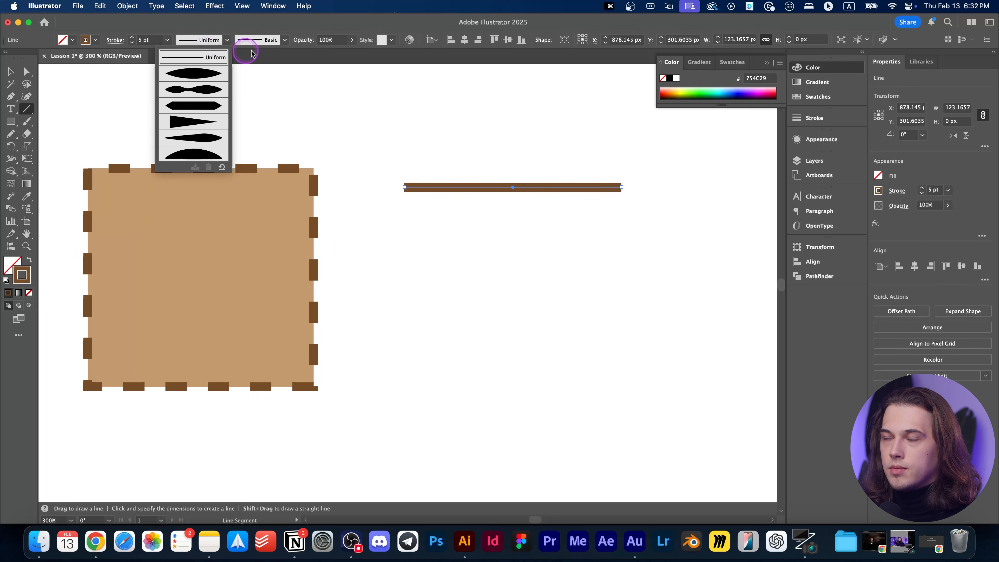
left_click(206, 76)
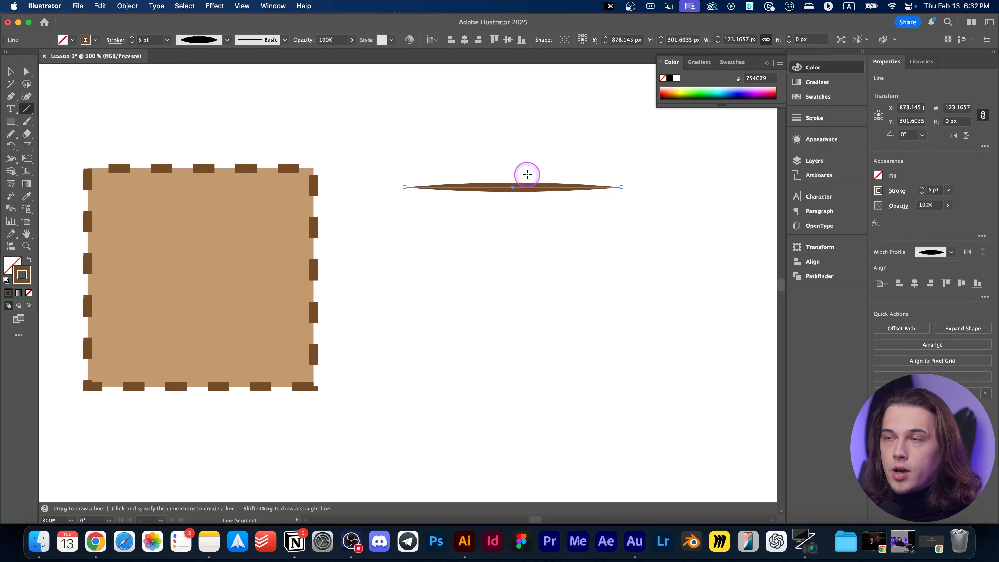
Try the asymmetric lens-shaped width profile on the brown line, finishing with the triangular one that tapers to a point
left_click(226, 39)
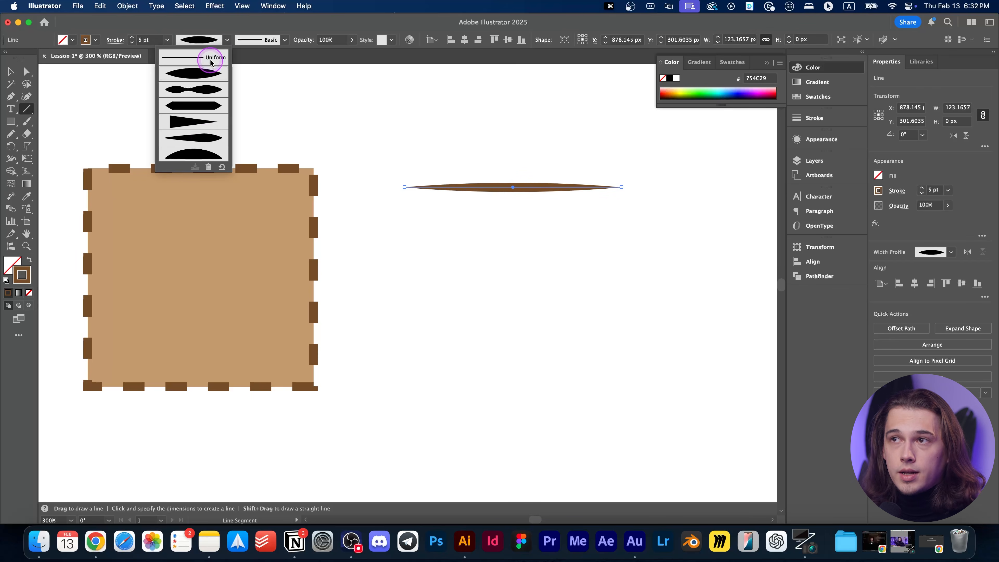
left_click(205, 138)
left_click(227, 39)
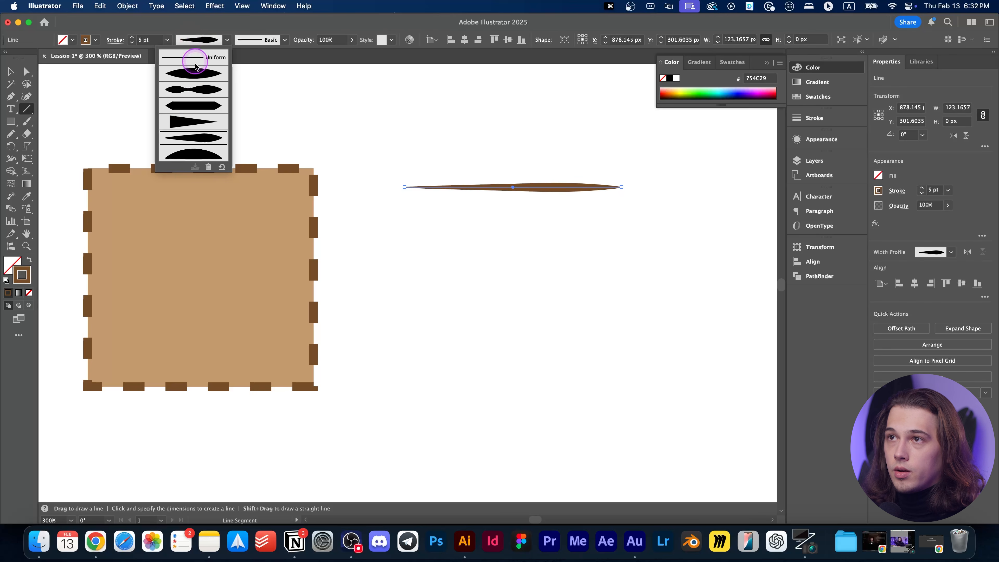
left_click(193, 122)
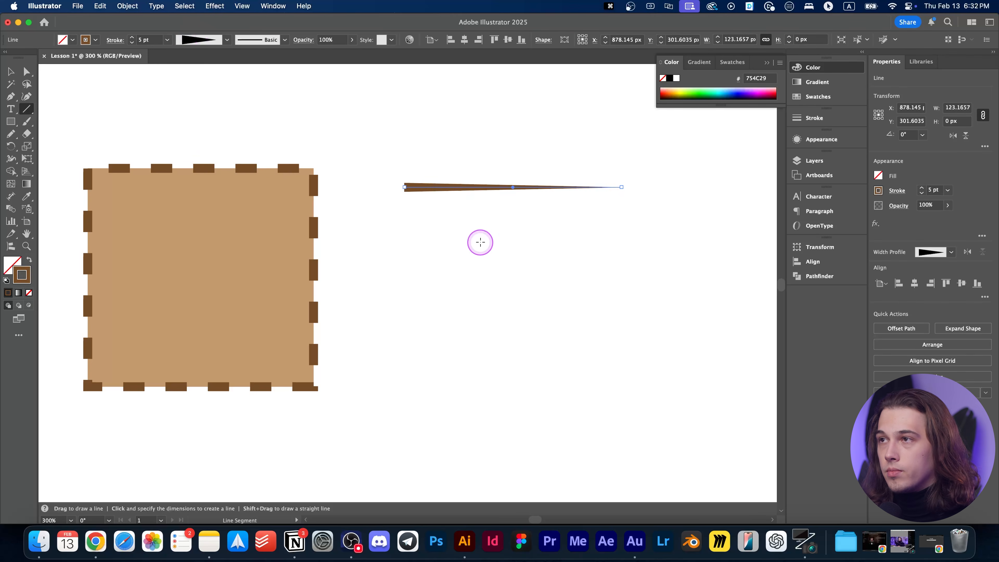
Select the tapered brown line and set its stroke weight to 16 pt
key("a")
left_click(434, 136)
mouse_move(399, 130)
left_mouse_down()
mouse_move(602, 261)
mouse_move(652, 270)
left_mouse_up()
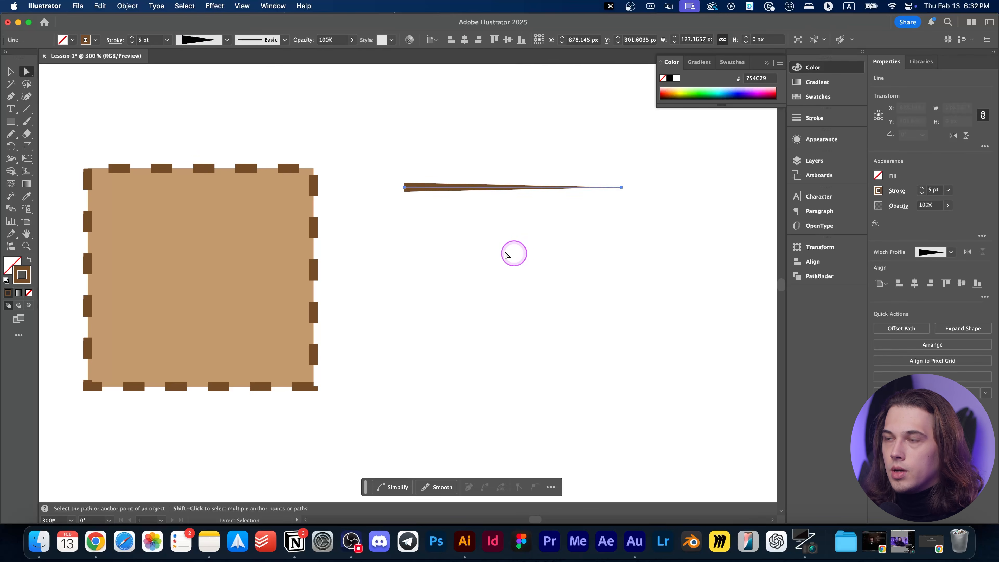
left_click(132, 37)
left_click(132, 37)
left_click(132, 38)
left_click(133, 38)
left_click_drag(376, 112, 759, 261)
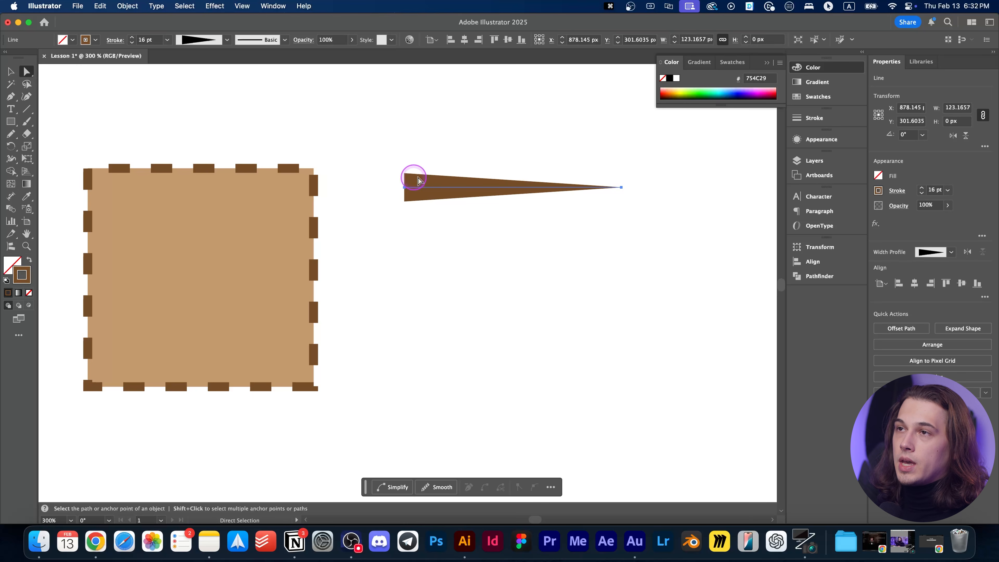
Return the brown line to the Uniform width profile and apply the rough charcoal-like brush to its stroke
left_click(226, 39)
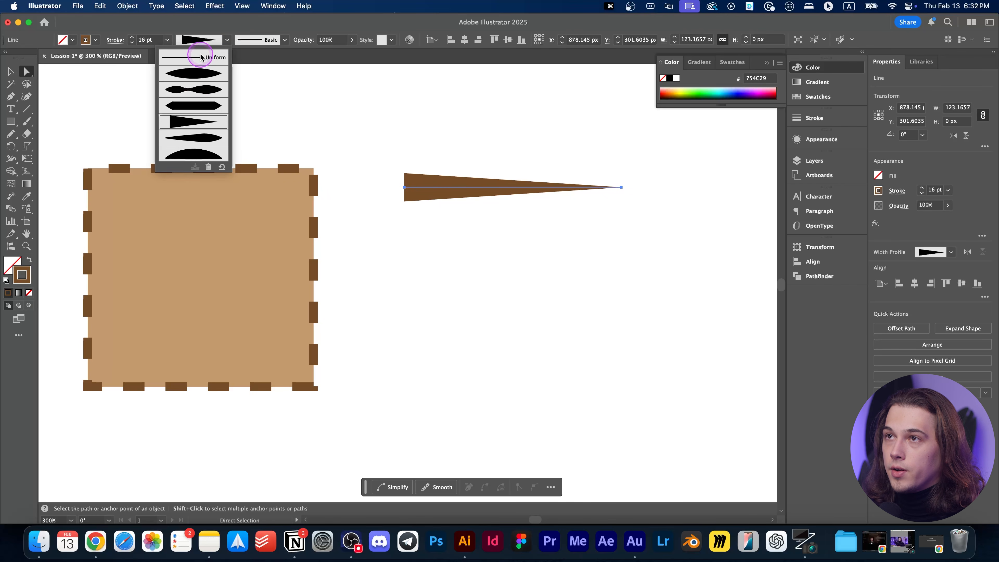
left_click(211, 57)
left_click(269, 41)
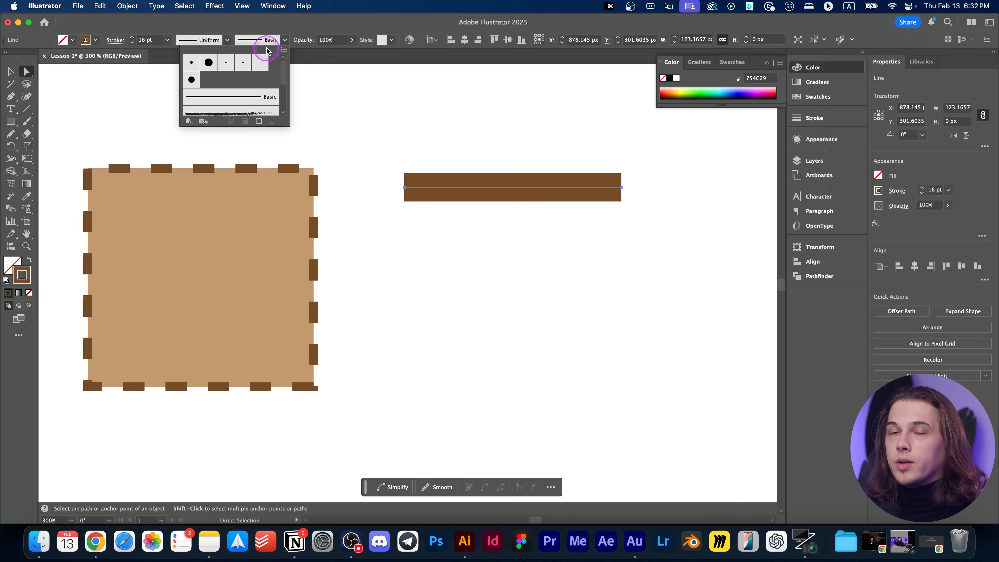
scroll(266, 94, "down", 1)
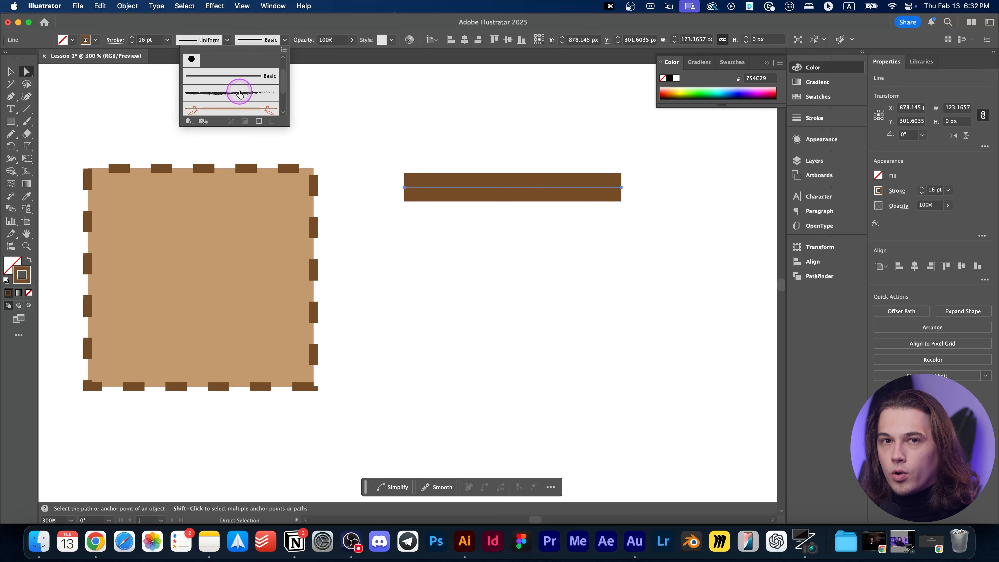
left_click(240, 94)
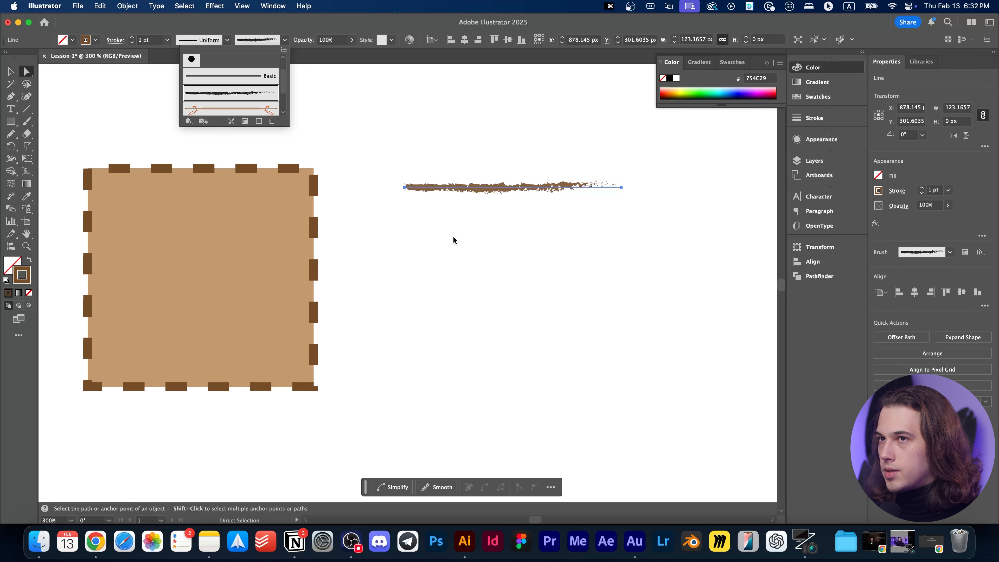
Replace the line's rough brush with the orange decorative brush that has looped arrows at both ends
left_click(426, 178)
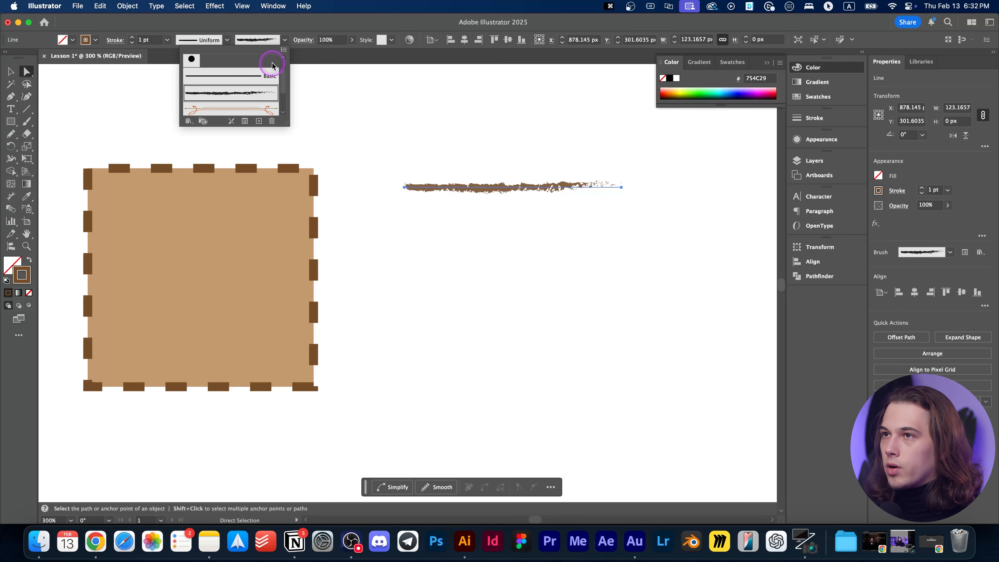
scroll(232, 95, "down", 1)
left_click(220, 90)
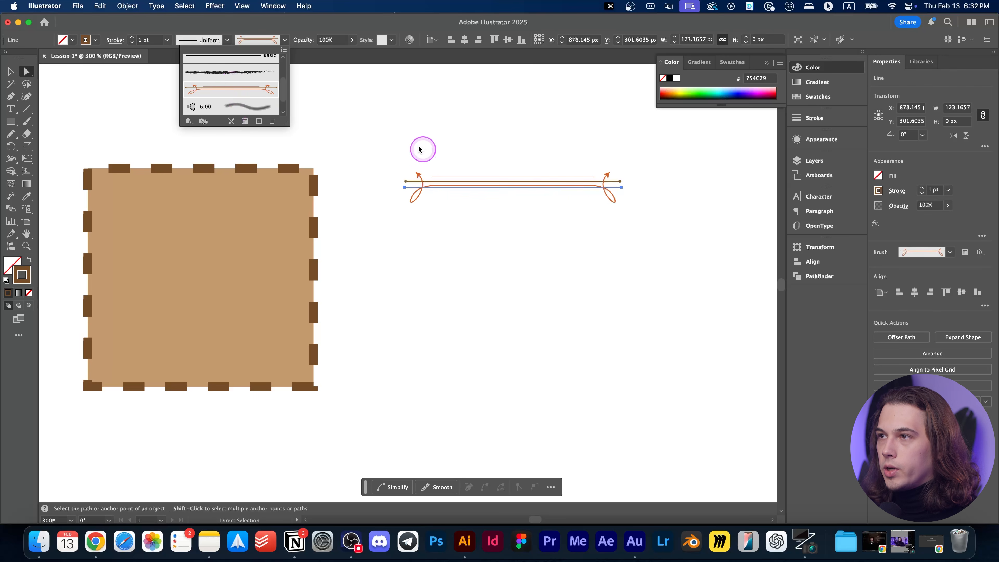
Delete the decorative line beside the dashed tan square
left_click(432, 132)
left_click(354, 130)
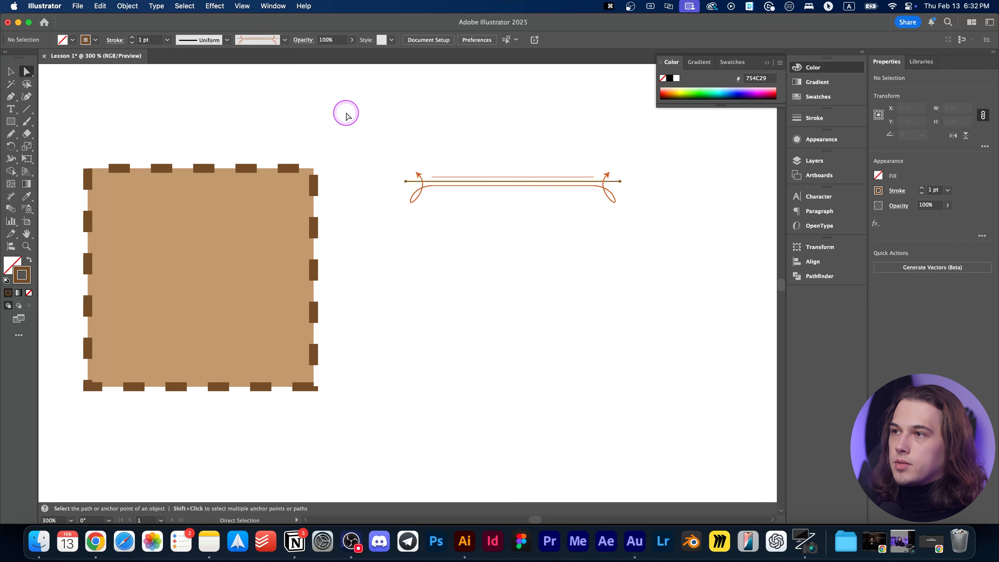
left_click_drag(345, 117, 704, 217)
key("Delete")
Move the dashed tan square onto the larger purple square
scroll(373, 217, "down", 2)
key("space")
left_click_drag(227, 192, 574, 195)
left_click_drag(680, 241, 323, 243)
key("space")
left_click_drag(306, 115, 355, 118)
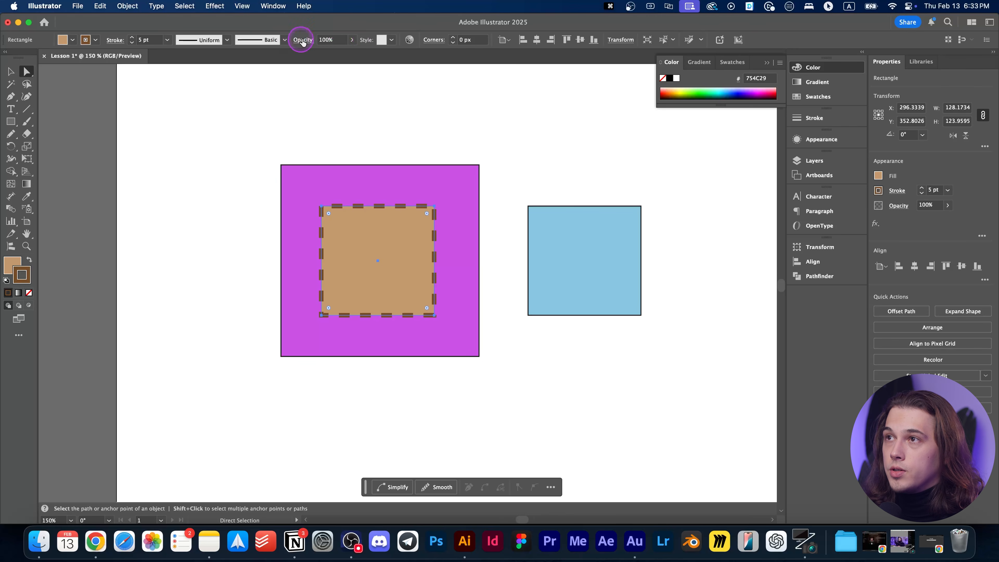
Lower the dashed tan square's opacity to 57% and shift it slightly within the purple square
left_click(352, 40)
left_click_drag(344, 54, 321, 53)
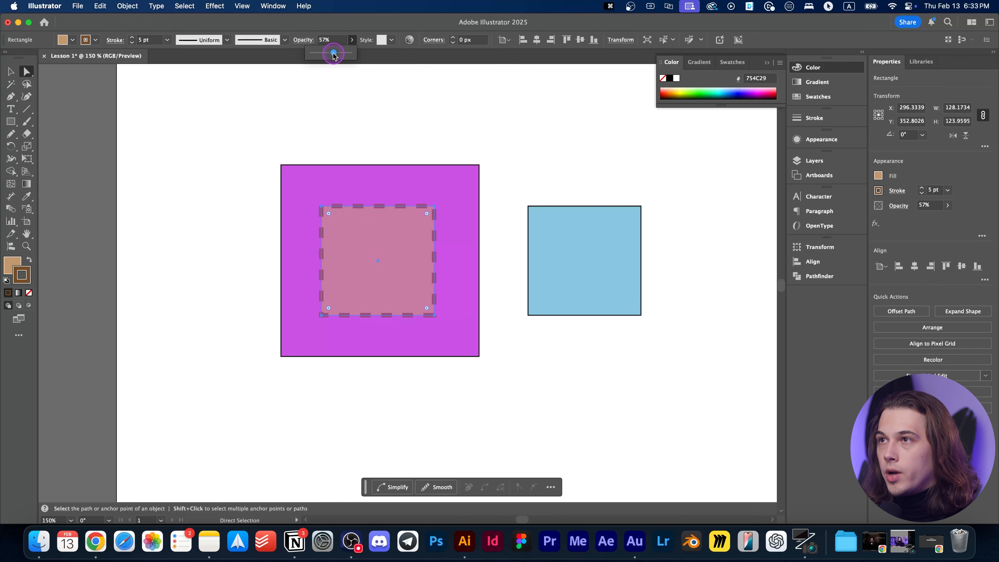
left_click_drag(402, 235, 368, 248)
Review the blending modes available for the semi-transparent tan square, keeping Normal
left_click(304, 39)
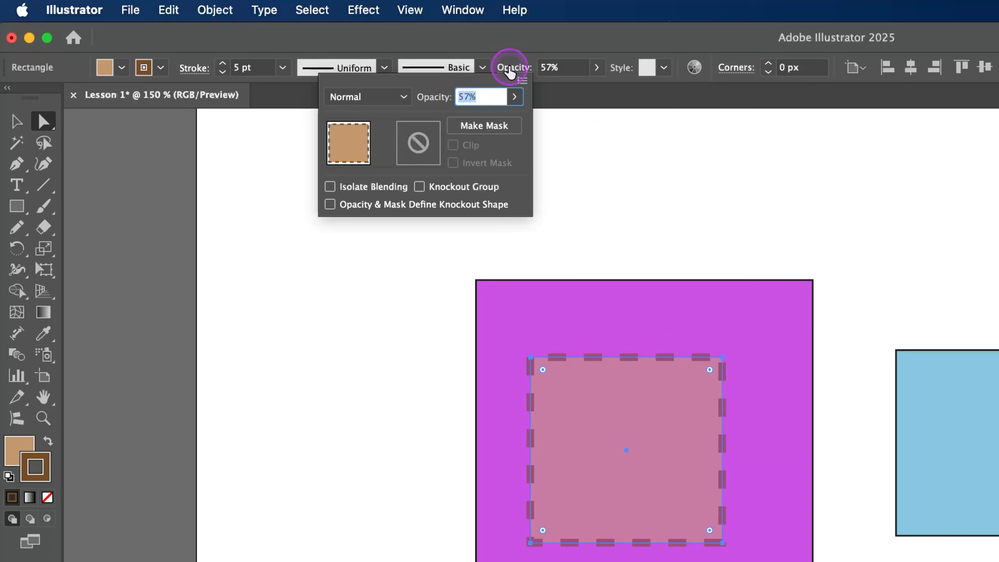
left_click(378, 96)
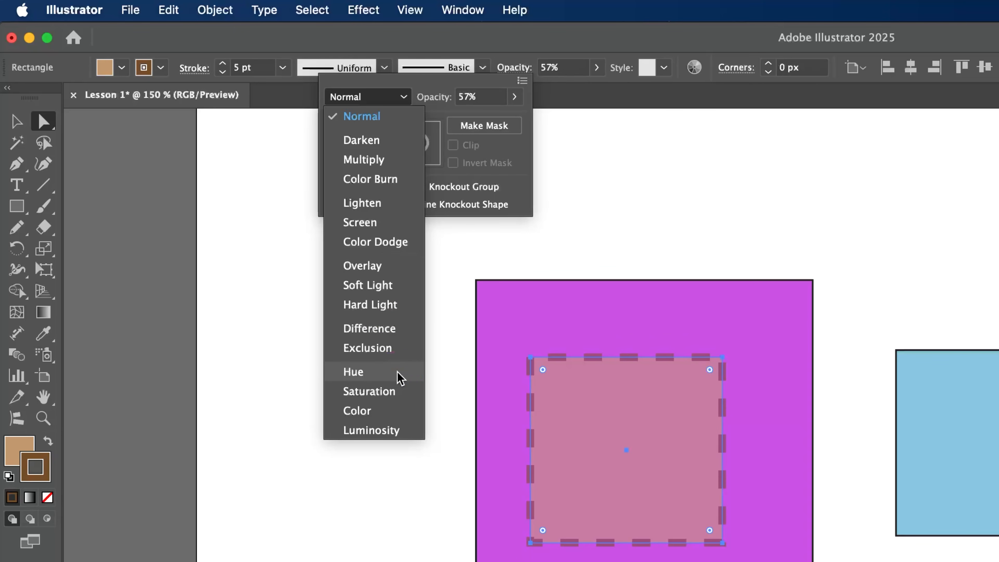
left_click(395, 429)
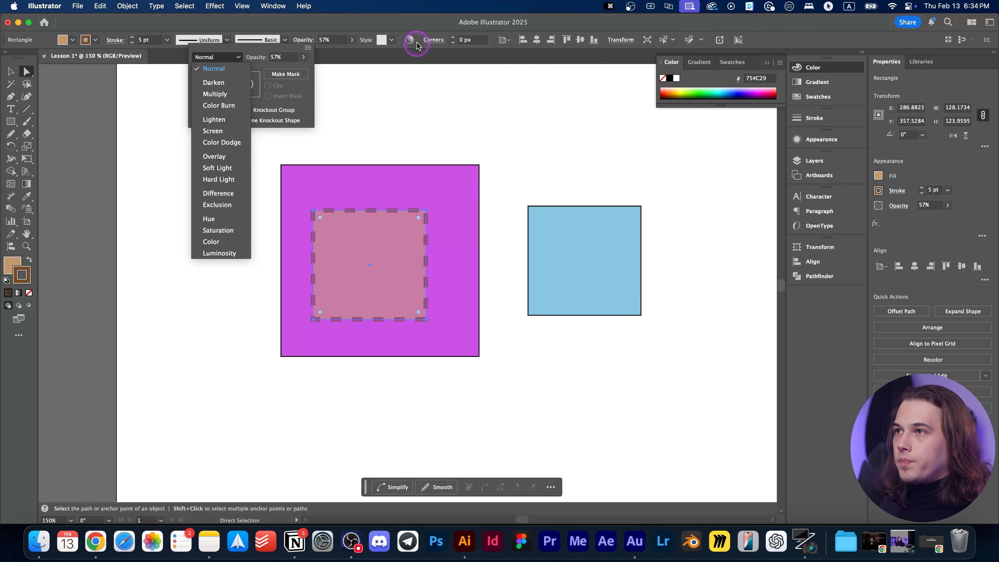
left_click(418, 31)
left_click(497, 205)
Delete the purple, tan and blue squares to clear the artboard
left_click_drag(506, 199, 297, 183)
scroll(426, 216, "down", 2)
scroll(316, 181, "down", 1)
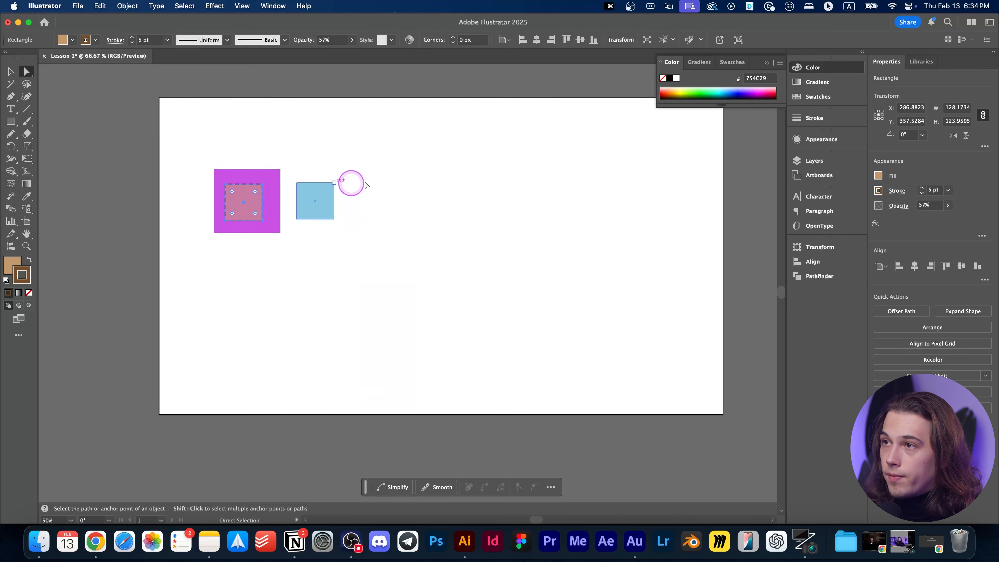
left_click_drag(183, 138, 409, 298)
key("Delete")
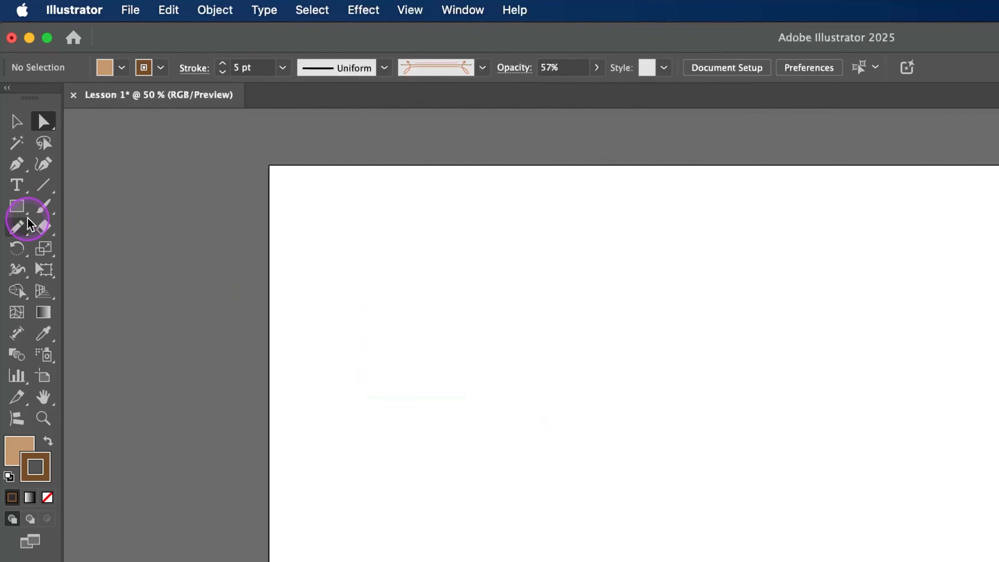
Draw a tan circle about 494 px across with the Ellipse tool and set its stroke to None
left_click_drag(20, 216, 122, 278)
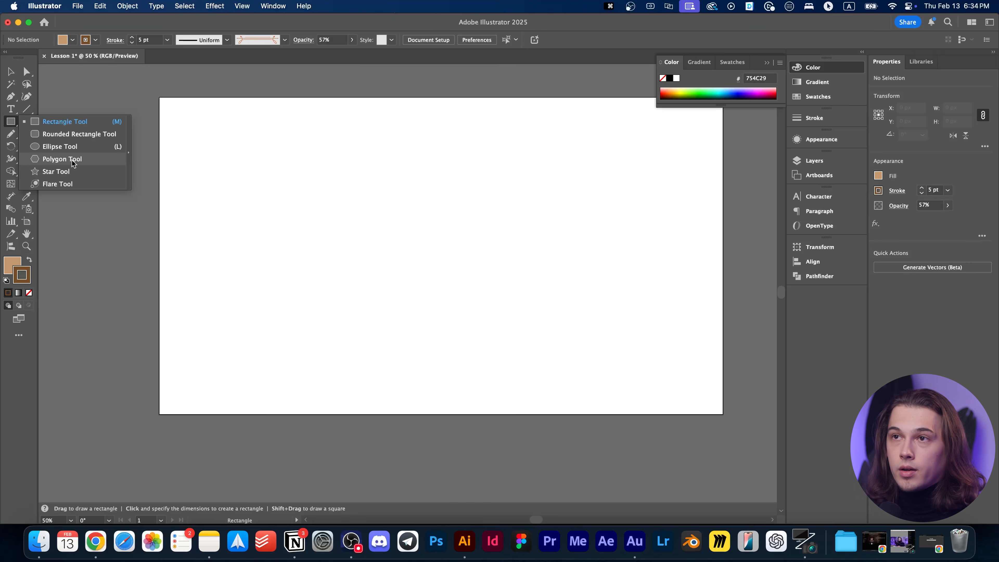
left_click(95, 146)
mouse_move(285, 176)
left_mouse_down()
mouse_move(393, 270)
mouse_move(432, 323)
left_mouse_up()
key("super+equal")
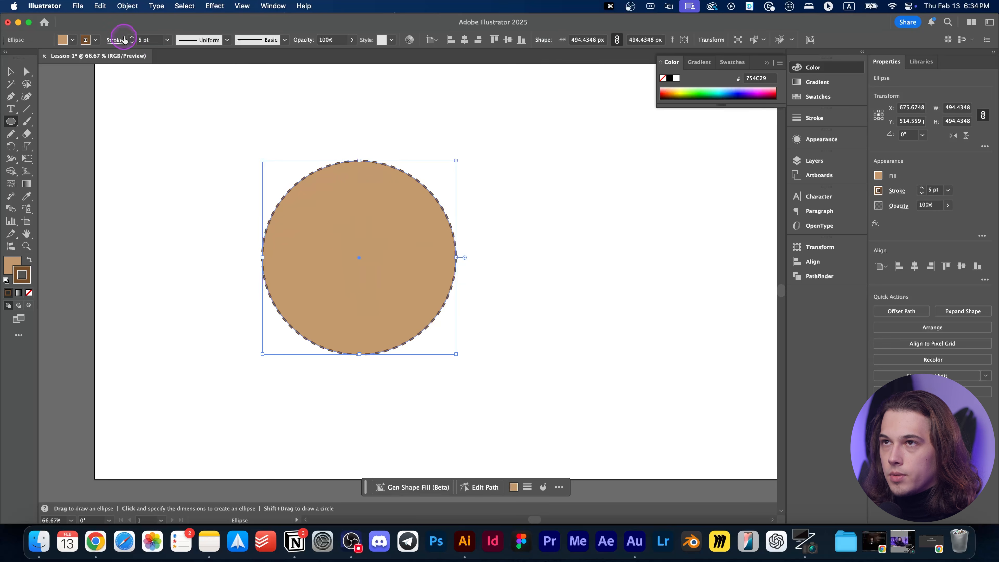
left_click(95, 39)
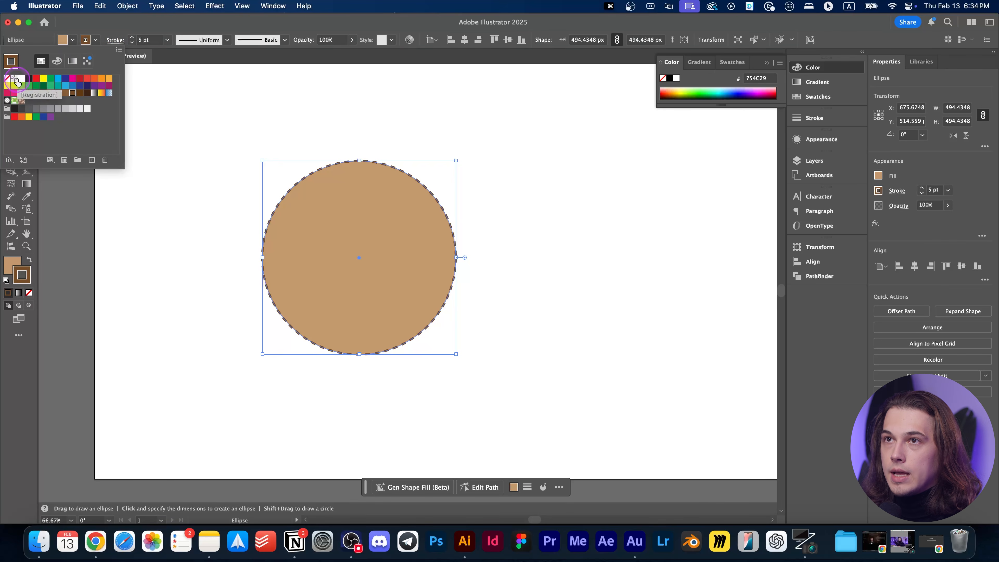
left_click(7, 78)
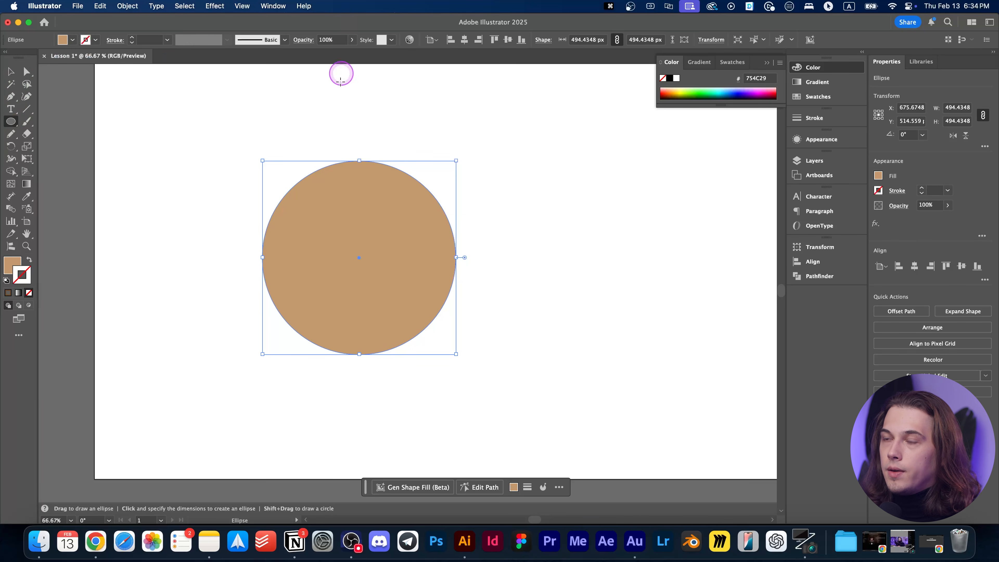
Draw a tall narrow ellipse beside the circle and a smaller one about 306 × 344 px near the artboard's right edge
key("super+minus")
left_click_drag(370, 109, 467, 341)
left_click_drag(525, 149, 614, 250)
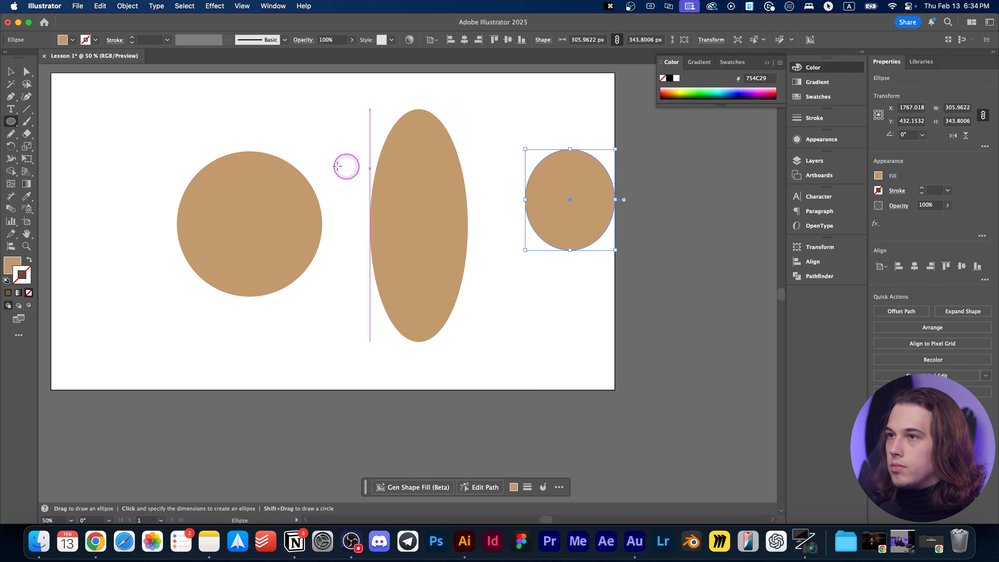
Delete the circle and both ellipses from the artboard
key("v")
left_click_drag(134, 94, 636, 384)
key("BackSpace")
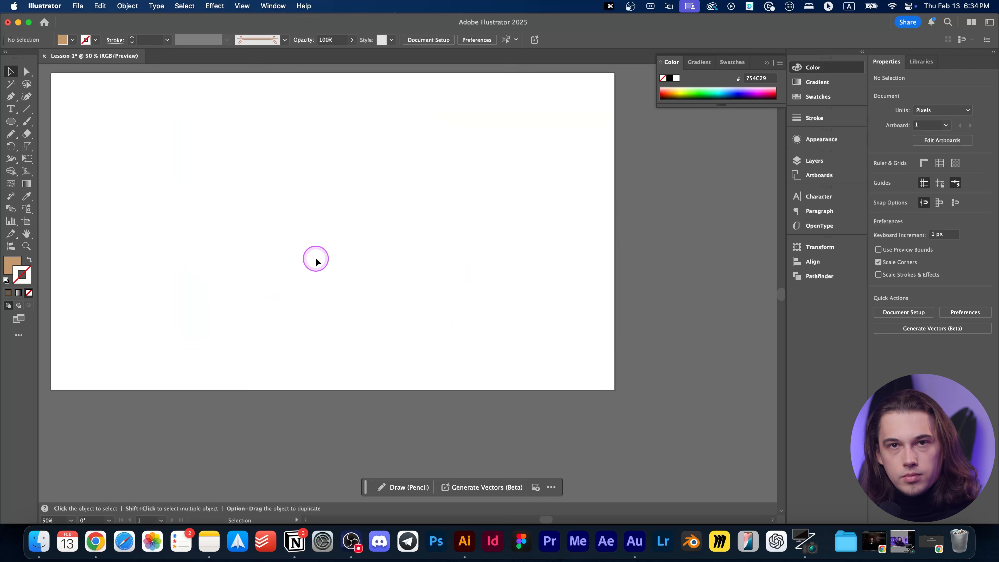
Draw a hexagon about 370 × 425 px with one corner pointing straight up, using the Polygon tool
left_click(11, 121)
left_click(59, 160)
left_click_drag(141, 127, 179, 141)
key("super+z")
left_click_drag(288, 216, 245, 172)
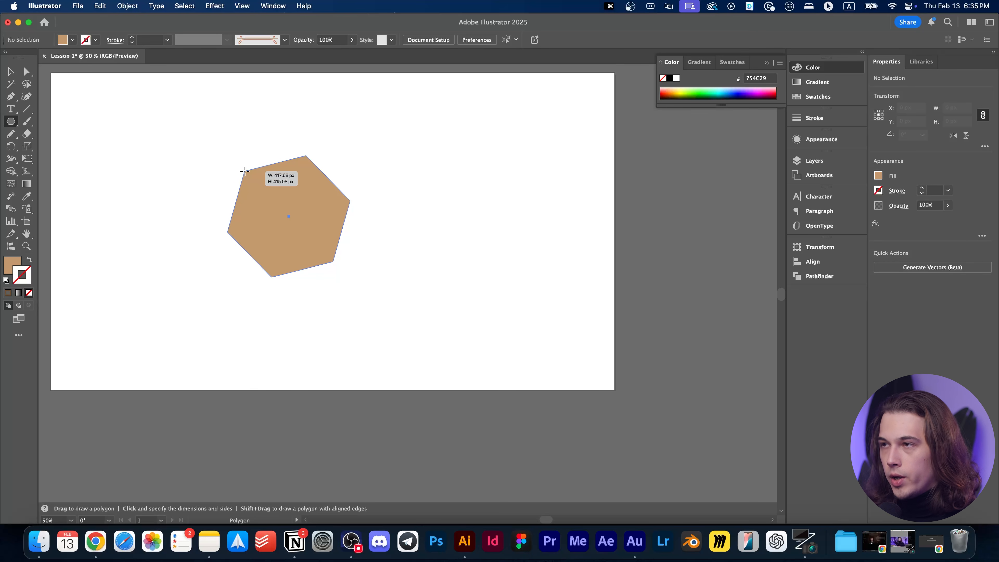
left_click_drag(245, 171, 288, 154)
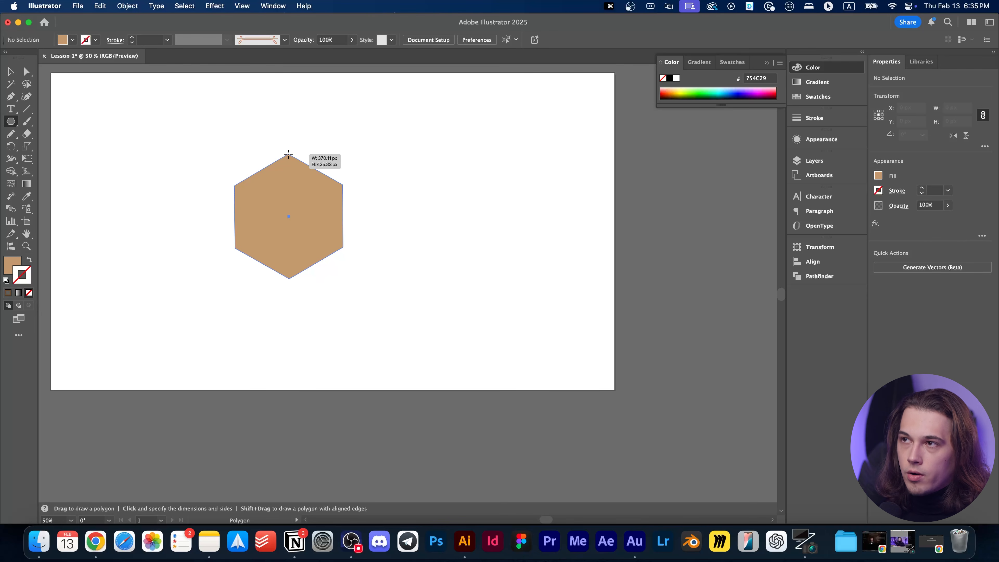
Vary the polygon's side count while drawing, finish it as a triangle about 368 × 321 px, and undo the shape
key("Down")
key("Down")
key("Down")
left_click_drag(288, 154, 289, 154)
key("Up")
key("Up")
key("Up")
key("Up")
key("Up")
key("Up")
key("Down")
key("Down")
key("Down")
key("Down")
key("Down")
key("Down")
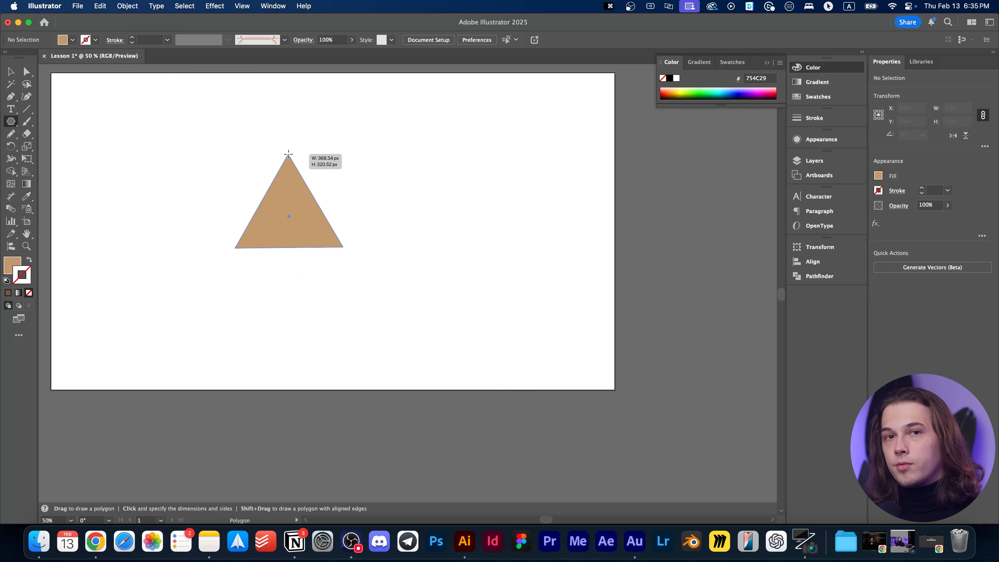
left_click_drag(288, 154, 288, 154)
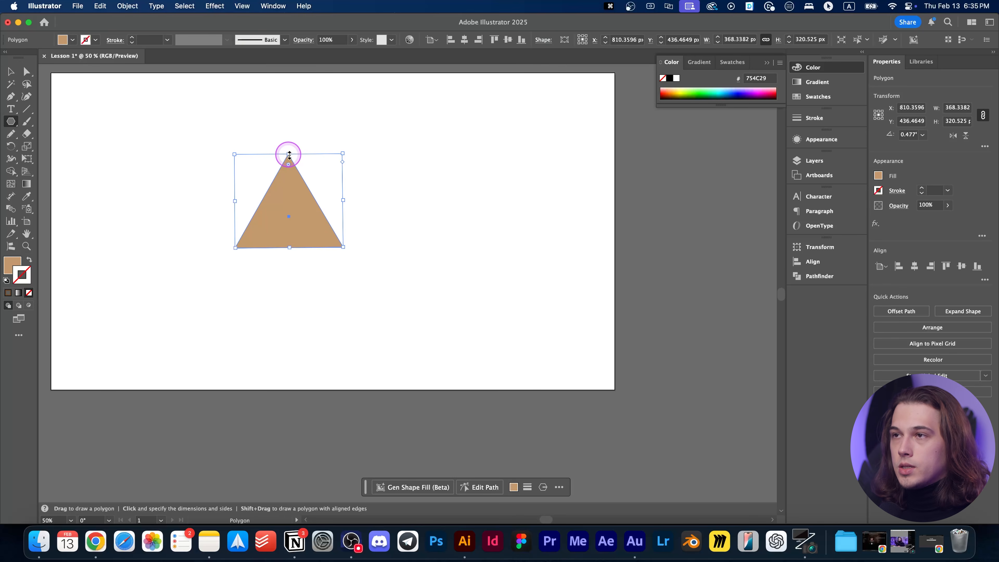
key("super+z")
Begin a large star with the Star tool and increase it to ten points while drawing
left_click_drag(11, 121, 70, 176)
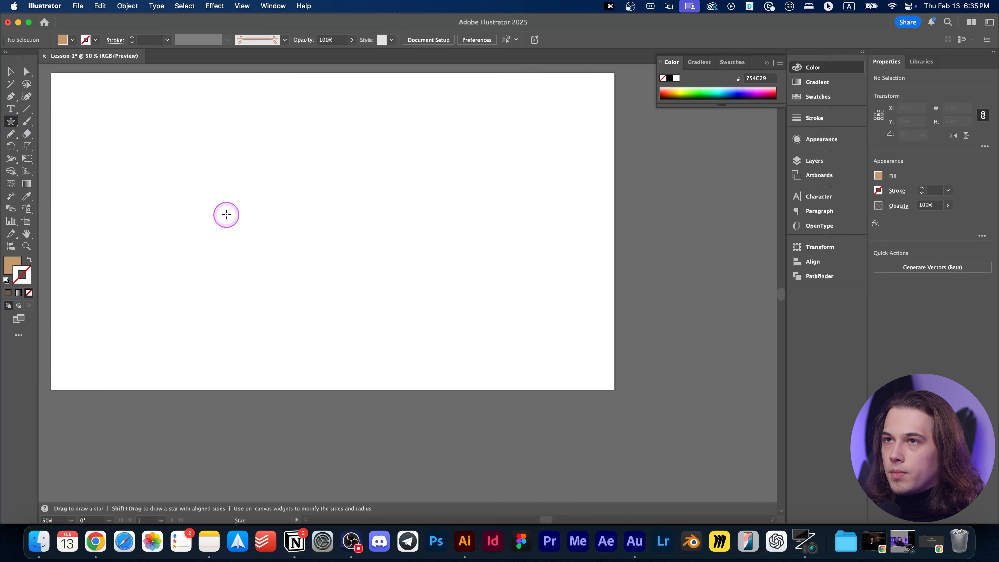
left_click_drag(274, 231, 276, 139)
key("Up")
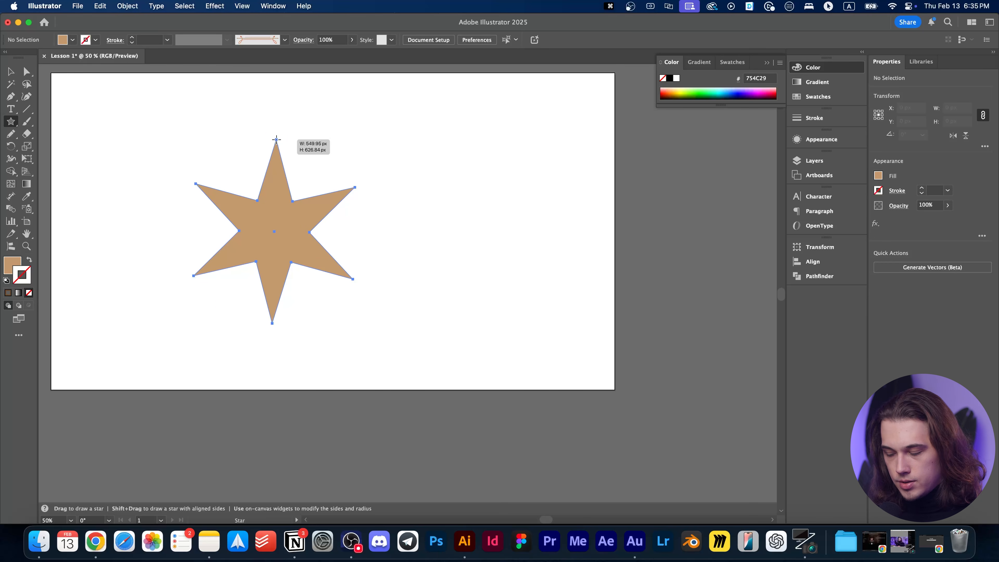
key("Up")
key("Up")
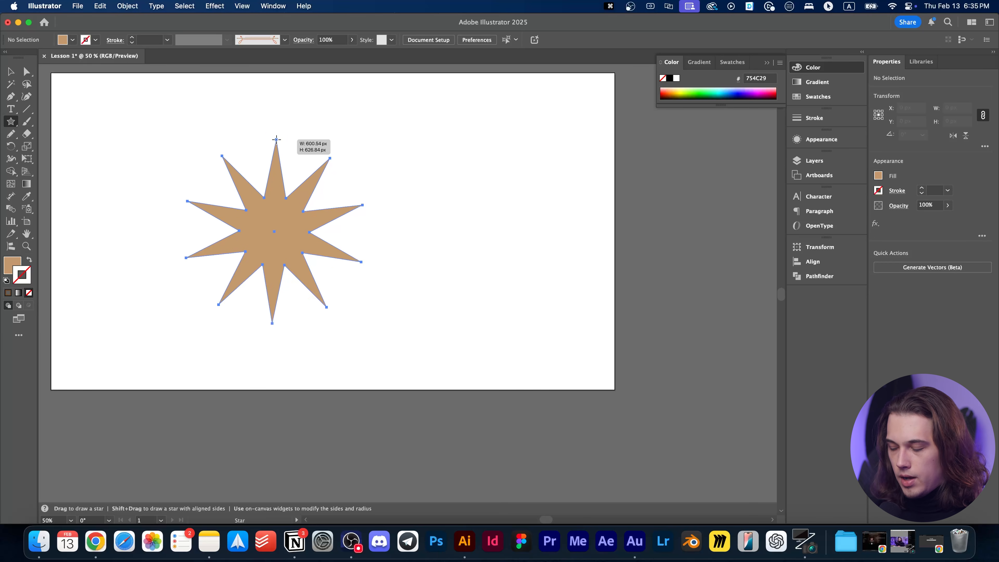
Reduce the star to six points and shorten its tips, finishing it at about 373 × 411 px
key("Down")
key("Down")
key("Down")
key("Down")
key("Down")
key("Up")
key("Up")
left_click_drag(277, 139, 280, 136)
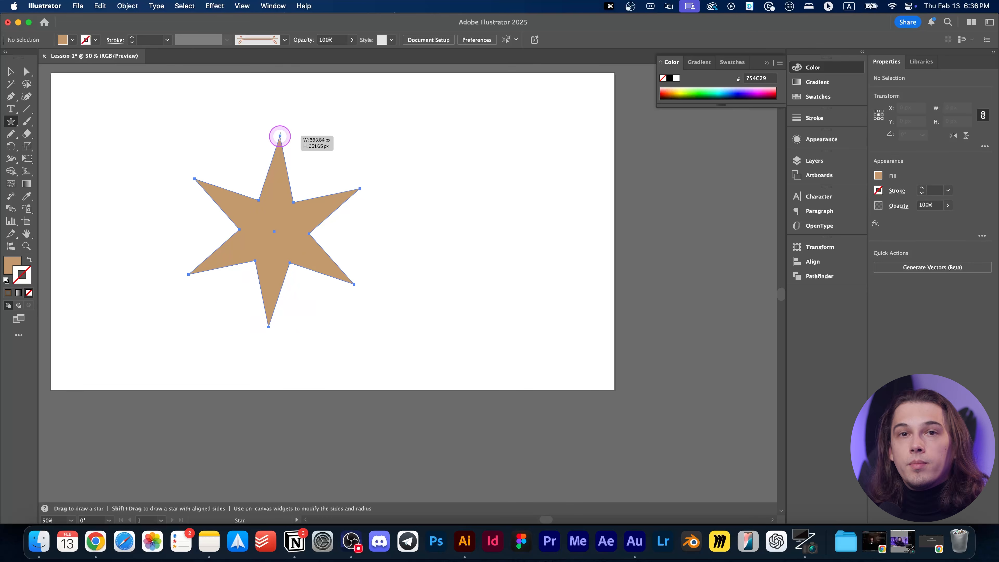
mouse_move(280, 137)
left_mouse_down()
mouse_move(276, 201)
mouse_move(279, 171)
left_mouse_up()
Vary the finished star's point count between 15 and 9 on the canvas, and delete the star
key("super+equal")
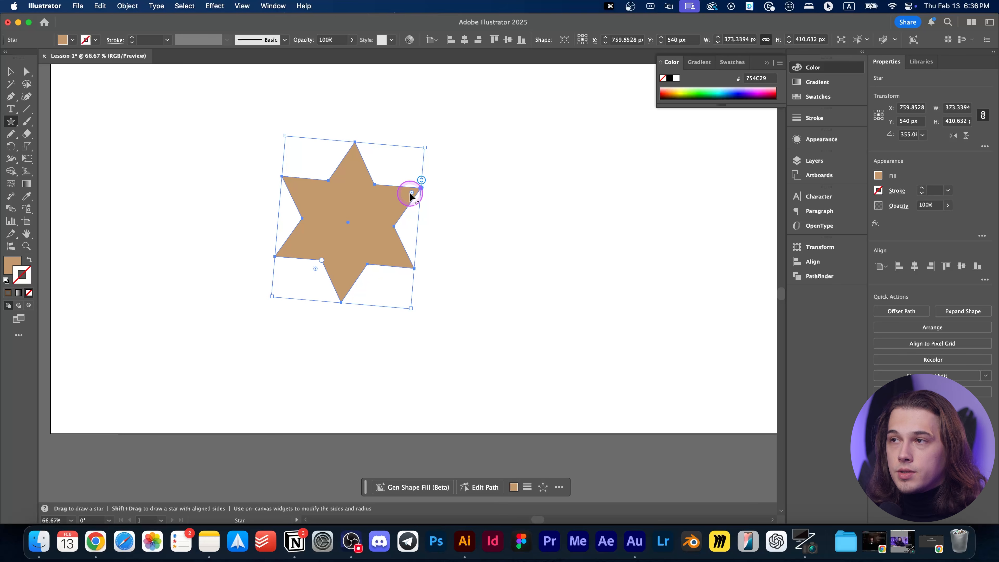
left_click_drag(409, 192, 432, 177)
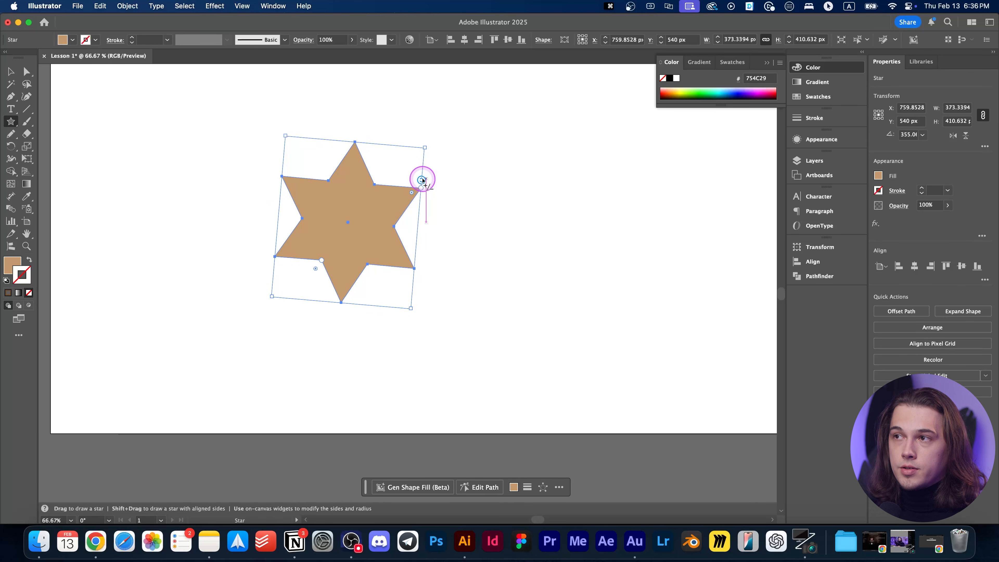
left_click_drag(422, 180, 415, 252)
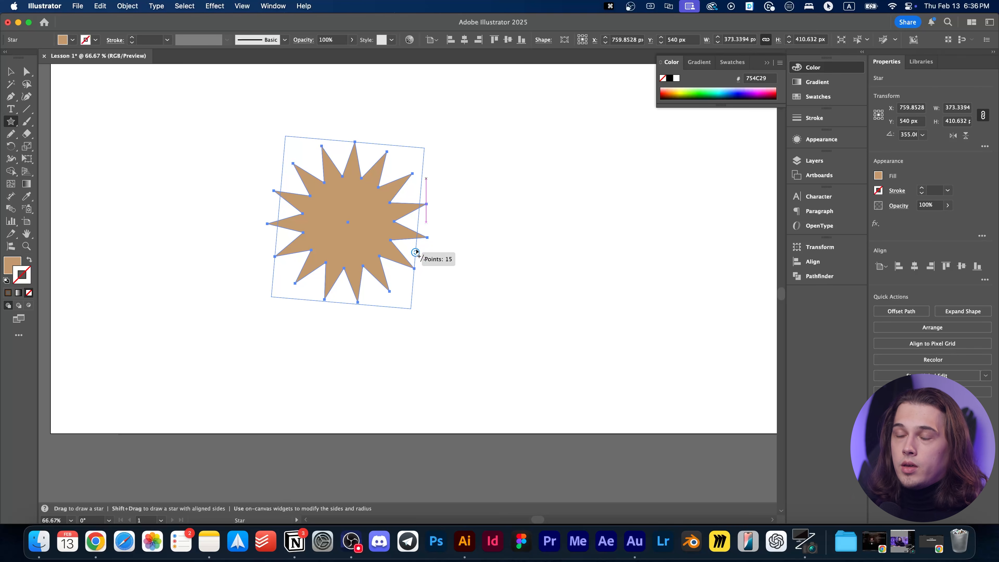
left_click_drag(416, 252, 421, 192)
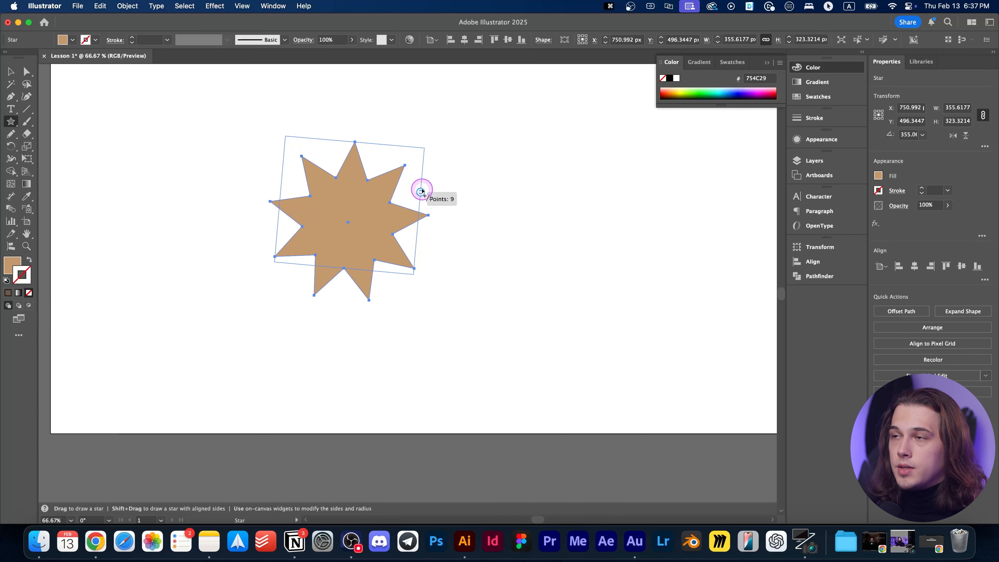
left_click_drag(421, 192, 421, 192)
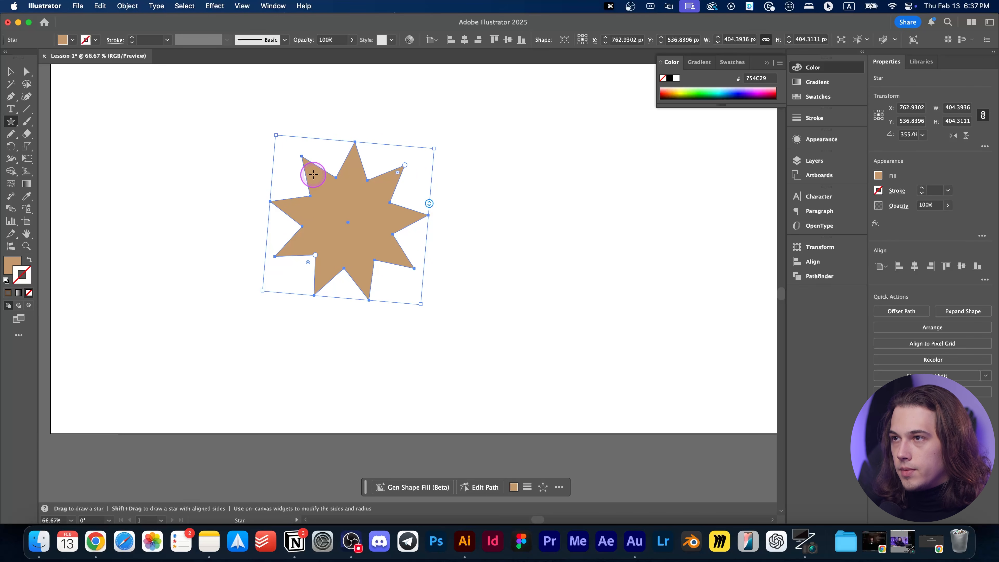
key("Delete")
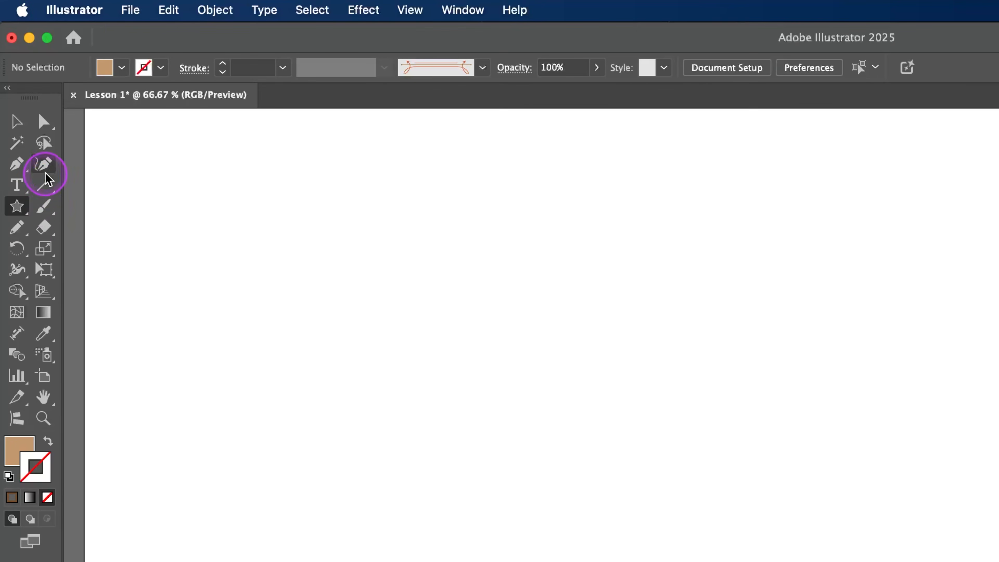
Draw a straight horizontal line across the upper part of the artboard with the Line Segment tool
left_click(45, 182)
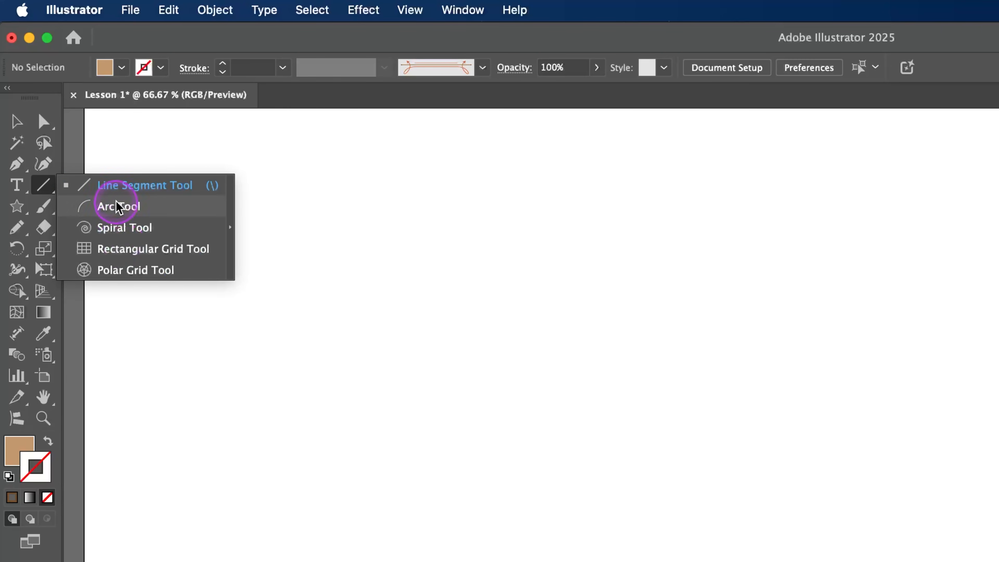
left_click(122, 187)
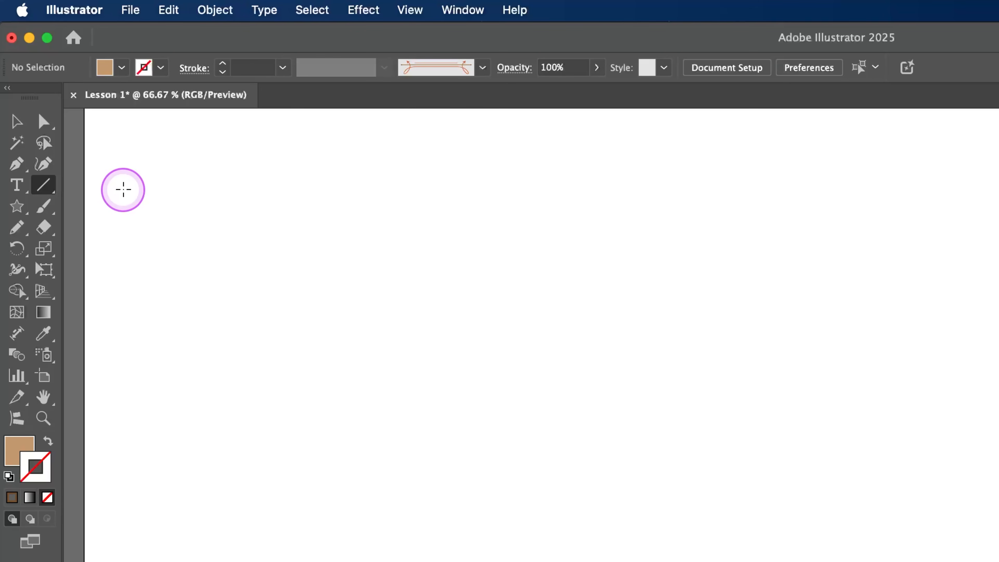
left_click_drag(261, 293, 609, 292)
key("v")
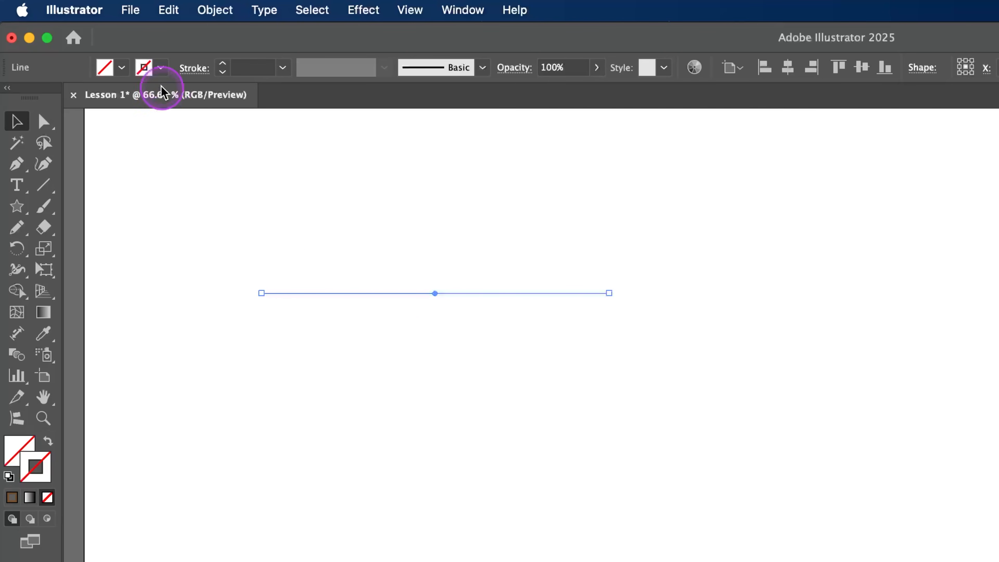
Give the line a black stroke and increase its stroke weight
left_click(159, 68)
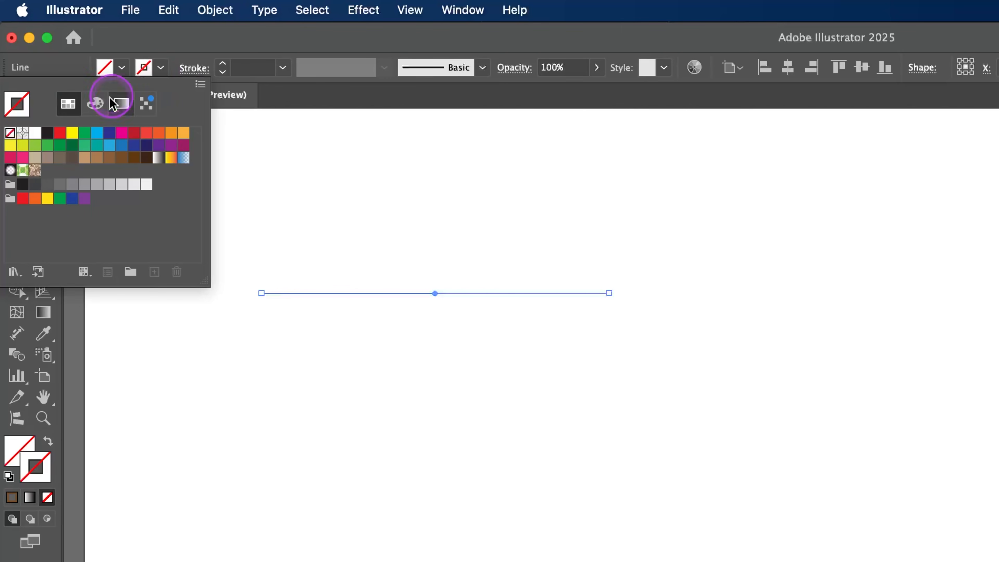
left_click(47, 136)
left_click(219, 65)
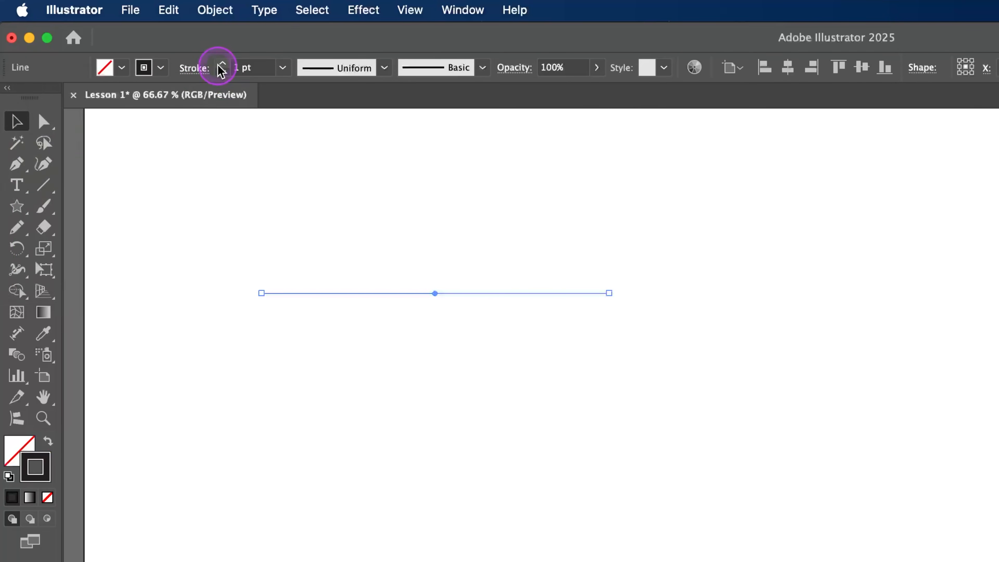